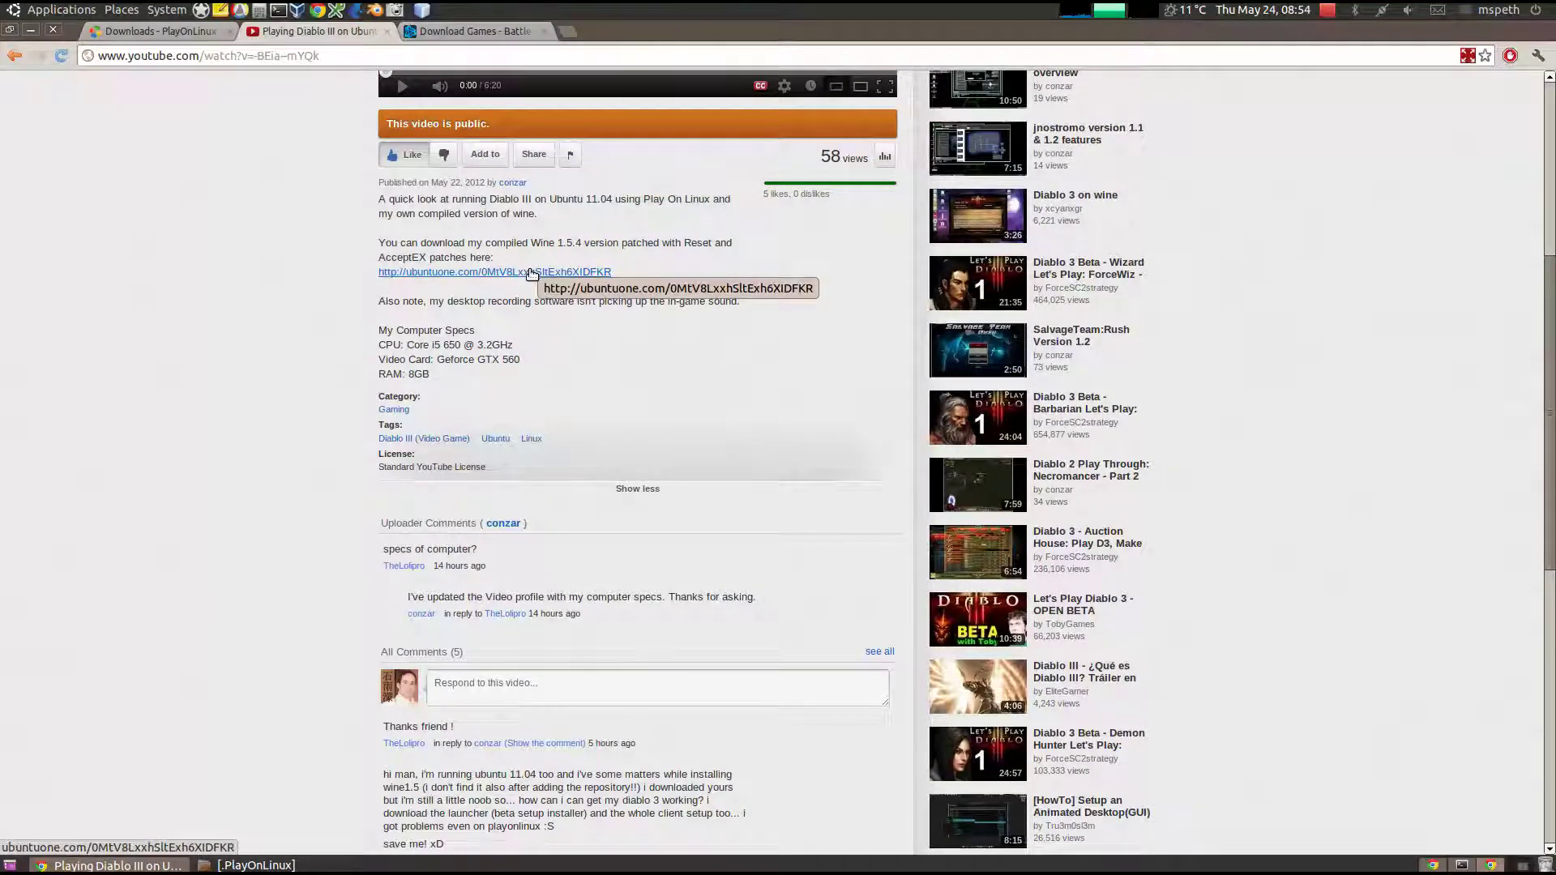
- Save the linked 1.5.4-diablo3.tar.bz2 Wine archive to the Desktop, then switch to the PlayOnLinux downloads page
{"action": "right_click", "coordinate": [532, 274]}
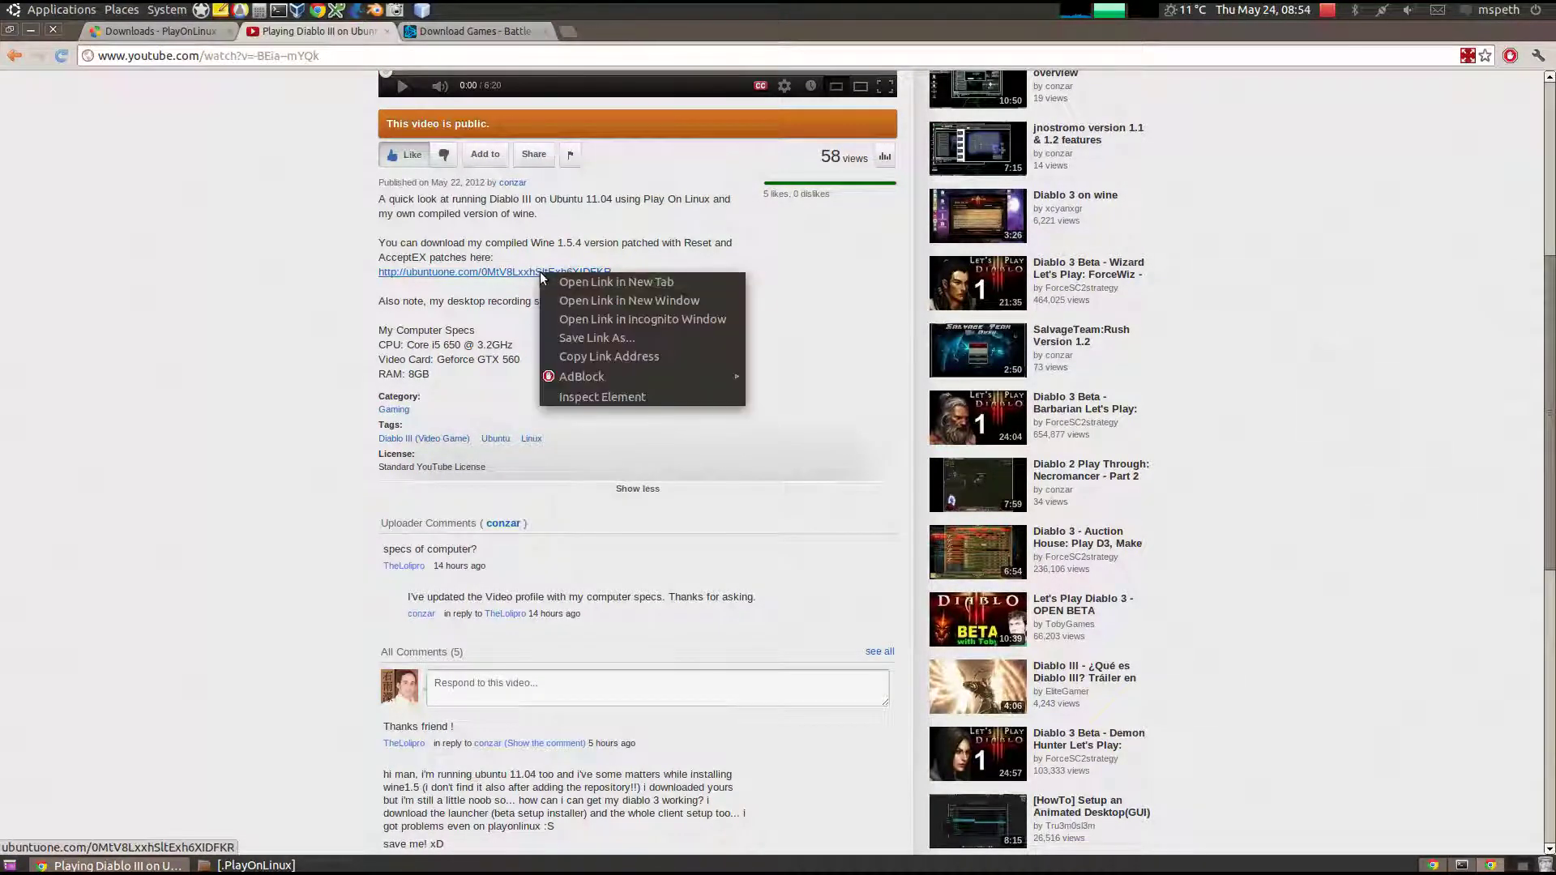
{"action": "left_click", "coordinate": [600, 348]}
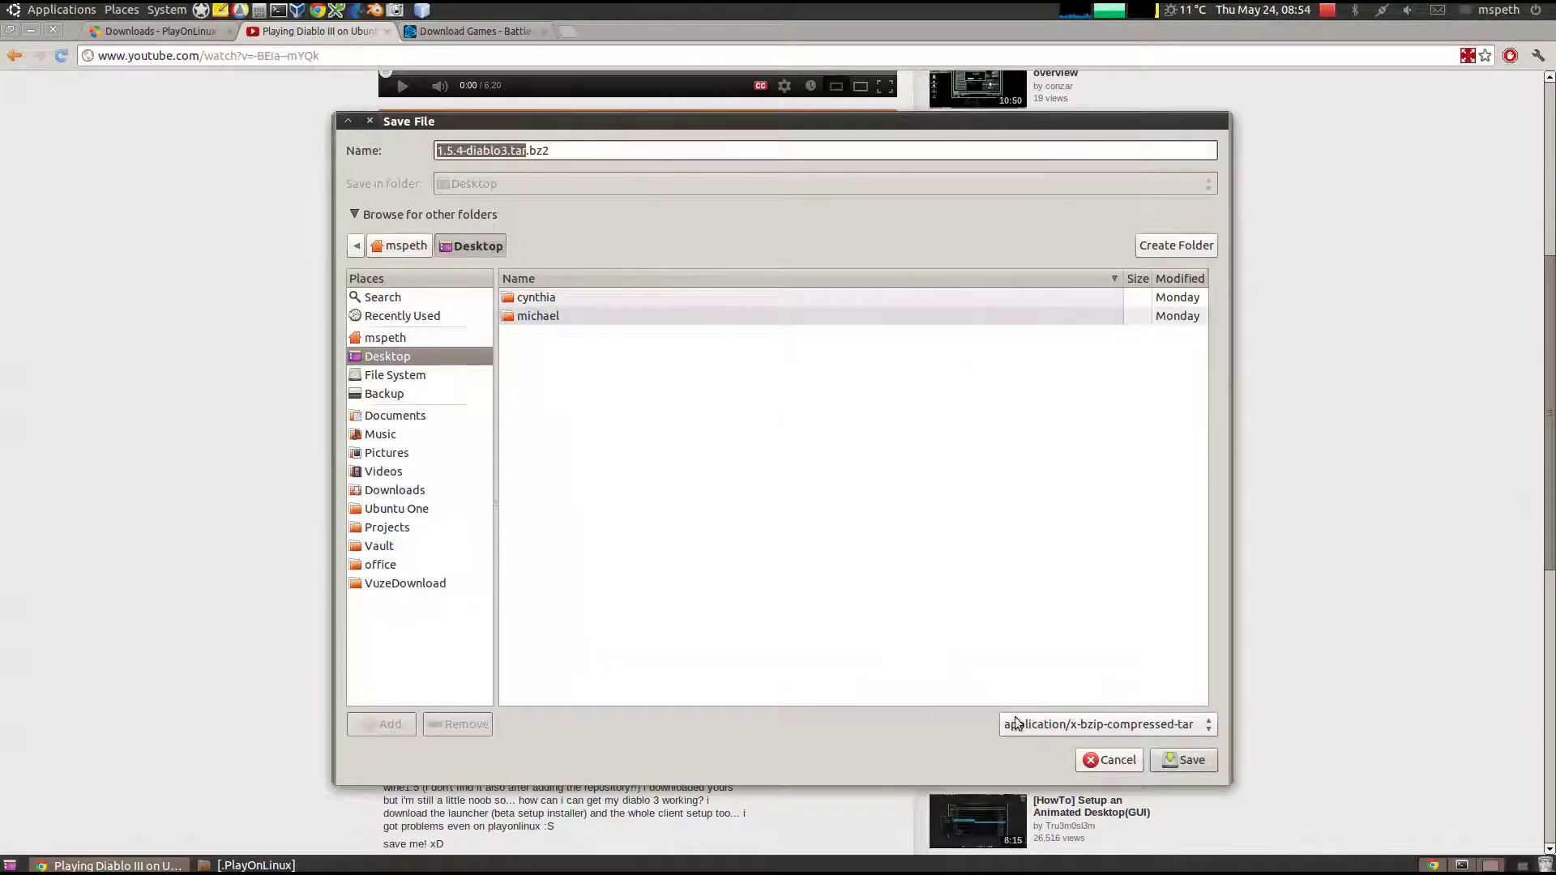
{"action": "left_click", "coordinate": [1099, 765]}
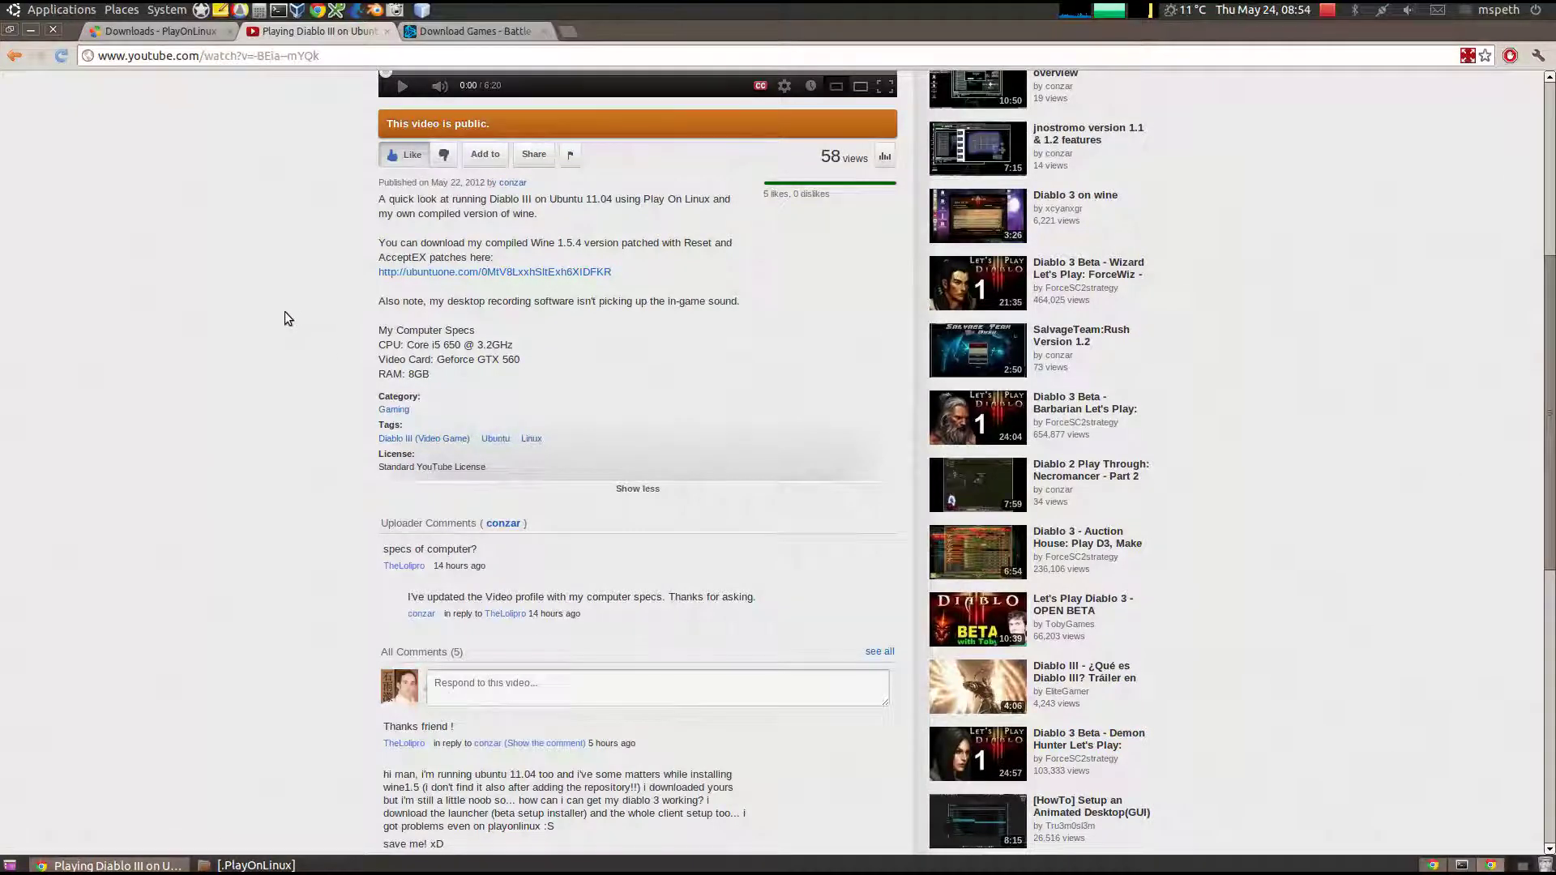
{"action": "left_click", "coordinate": [169, 30]}
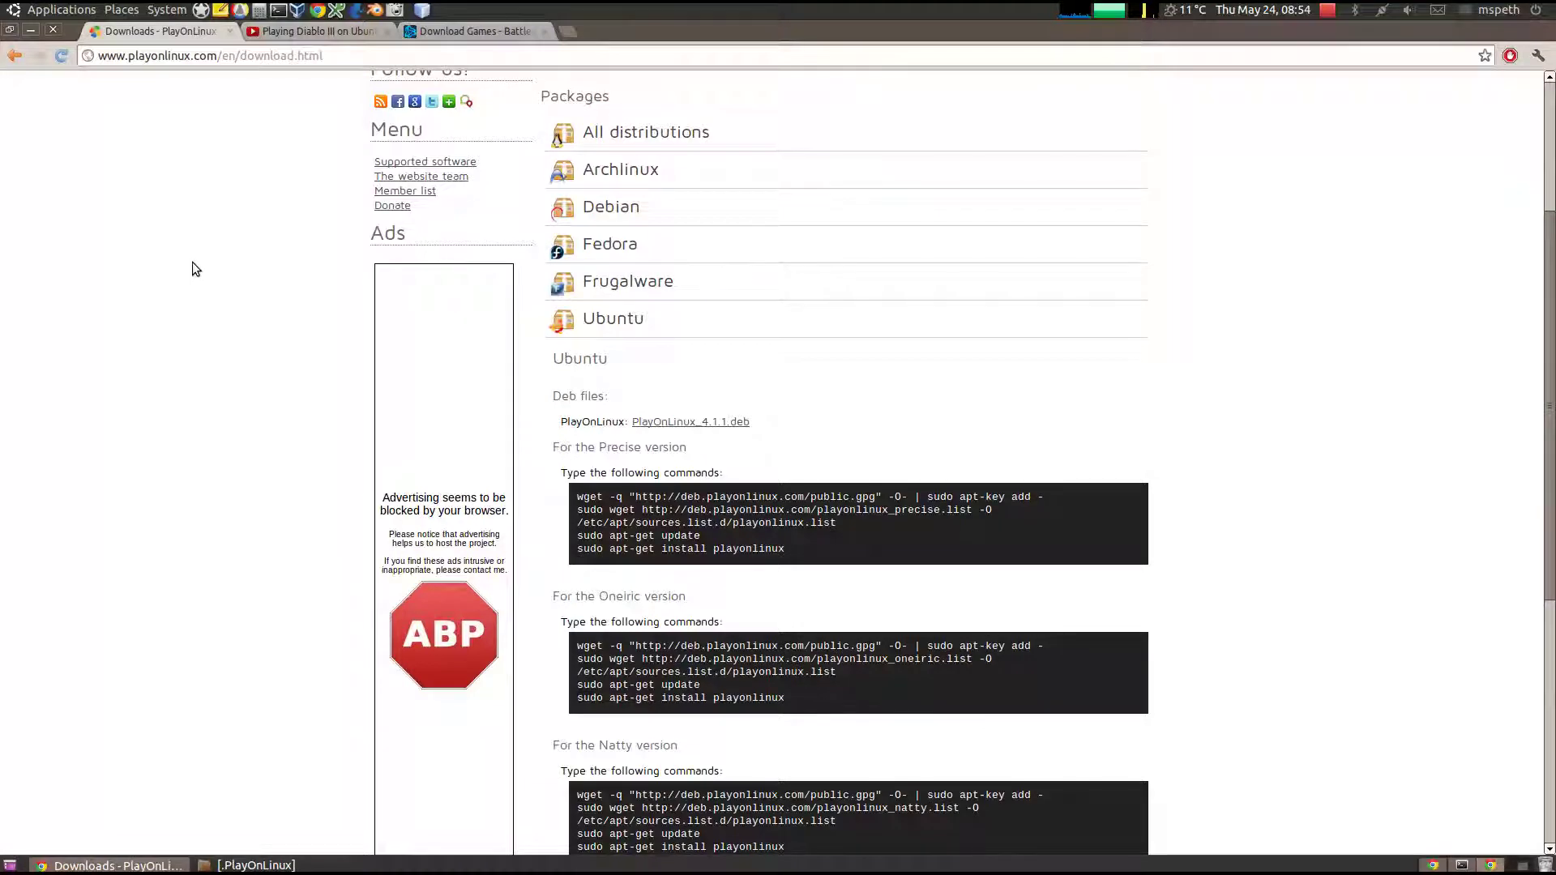
- Highlight the download page address and the Precise install commands, then minimize the browser
{"action": "left_click_drag", "start_coordinate": [94, 56], "coordinate": [335, 56]}
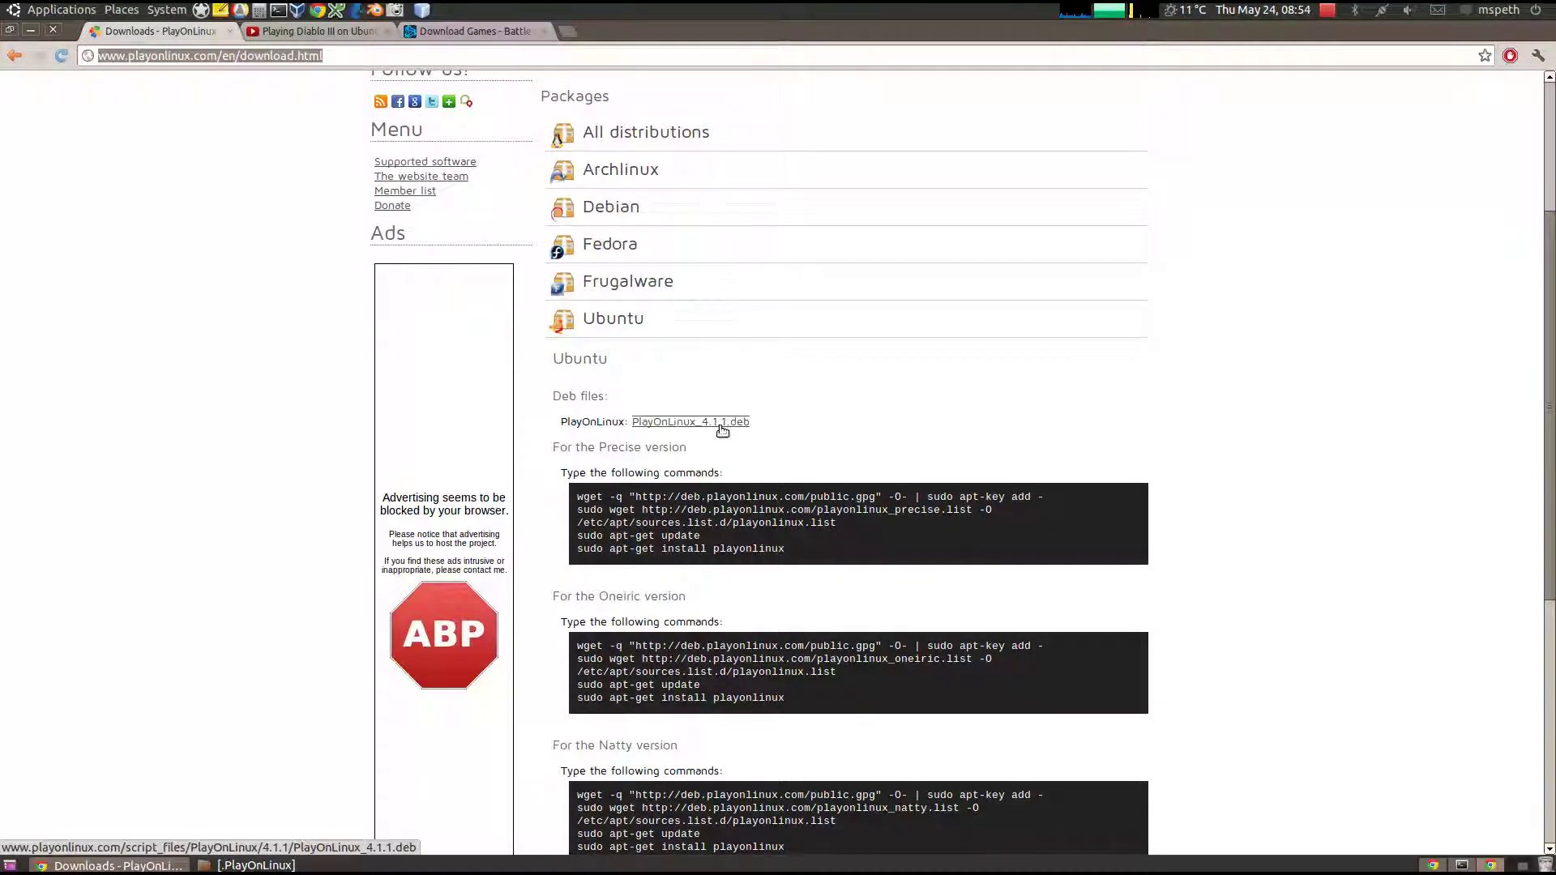
{"action": "left_click_drag", "start_coordinate": [556, 555], "coordinate": [585, 486]}
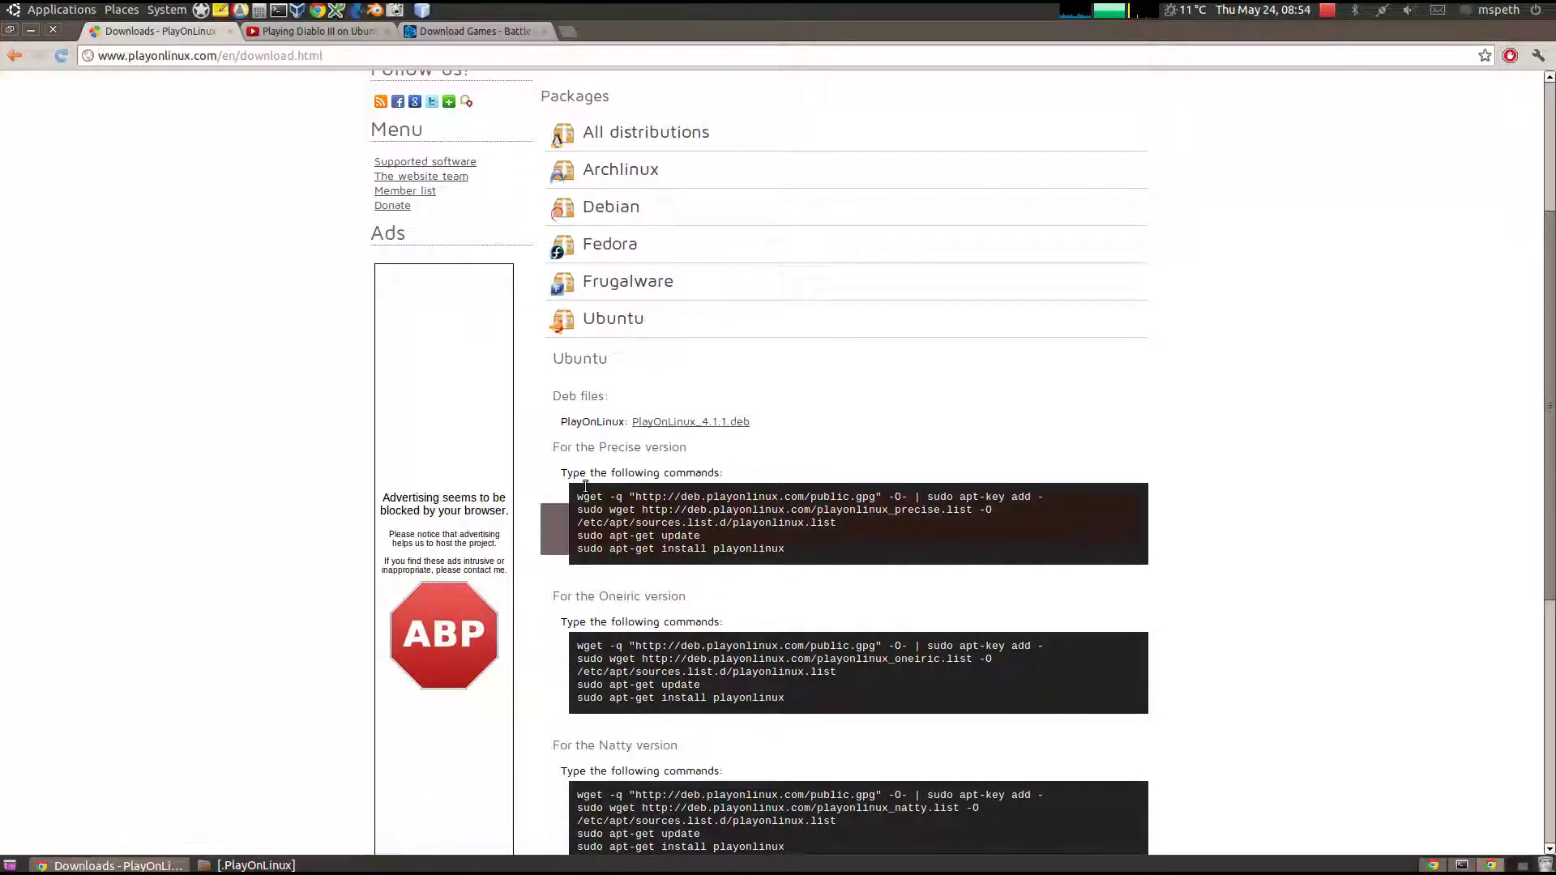
{"action": "left_click", "coordinate": [731, 448]}
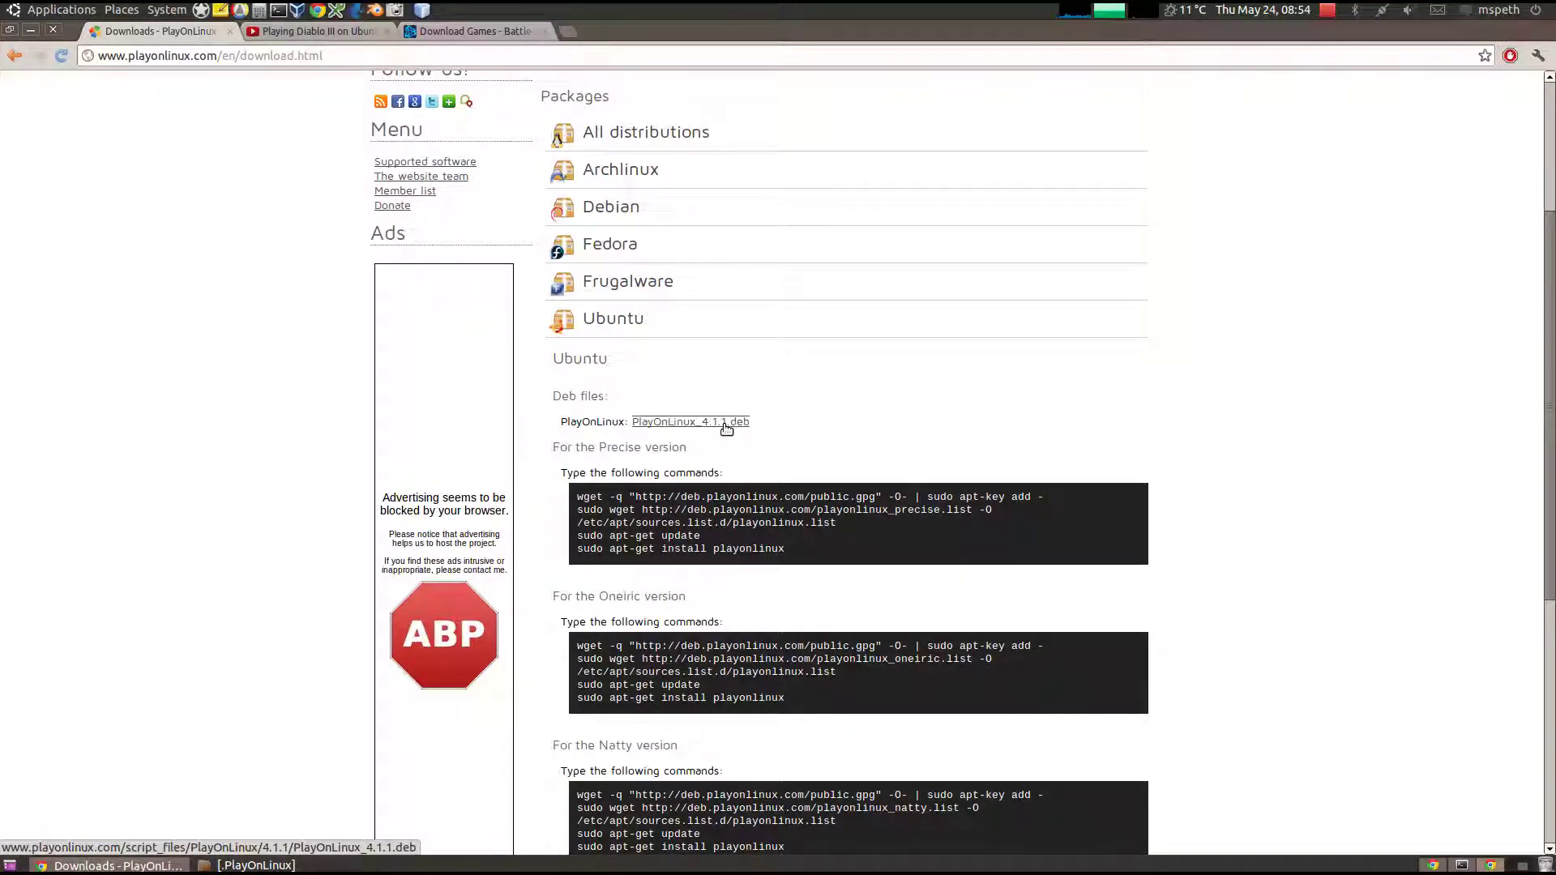
{"action": "left_click", "coordinate": [31, 31]}
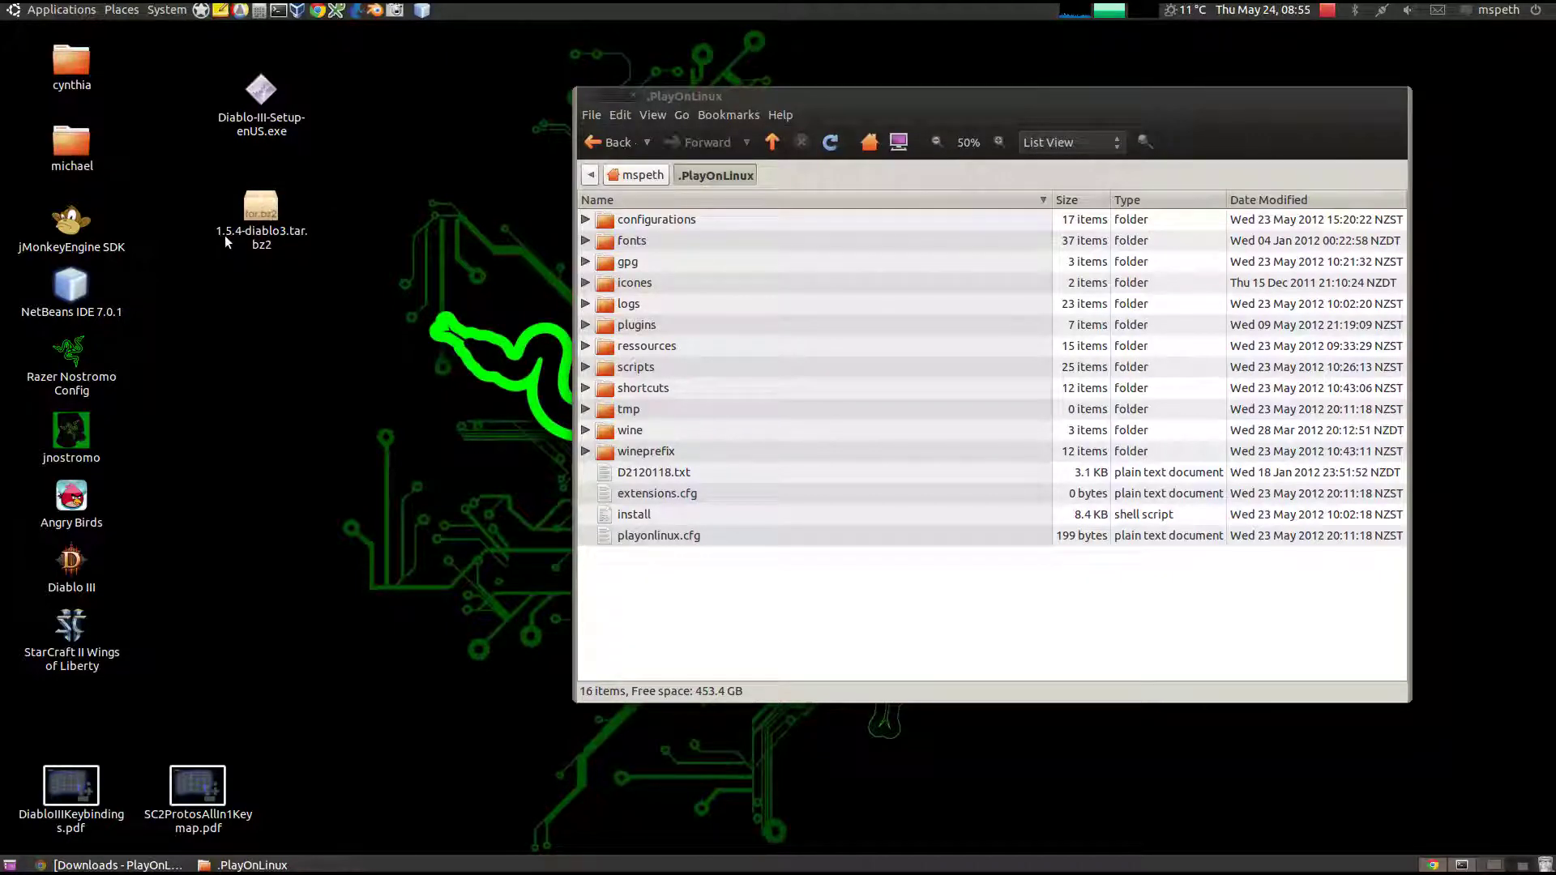
- Extract 1.5.4-diablo3.tar.bz2 into the Desktop folder and quit Archive Manager
{"action": "double_click", "coordinate": [270, 210]}
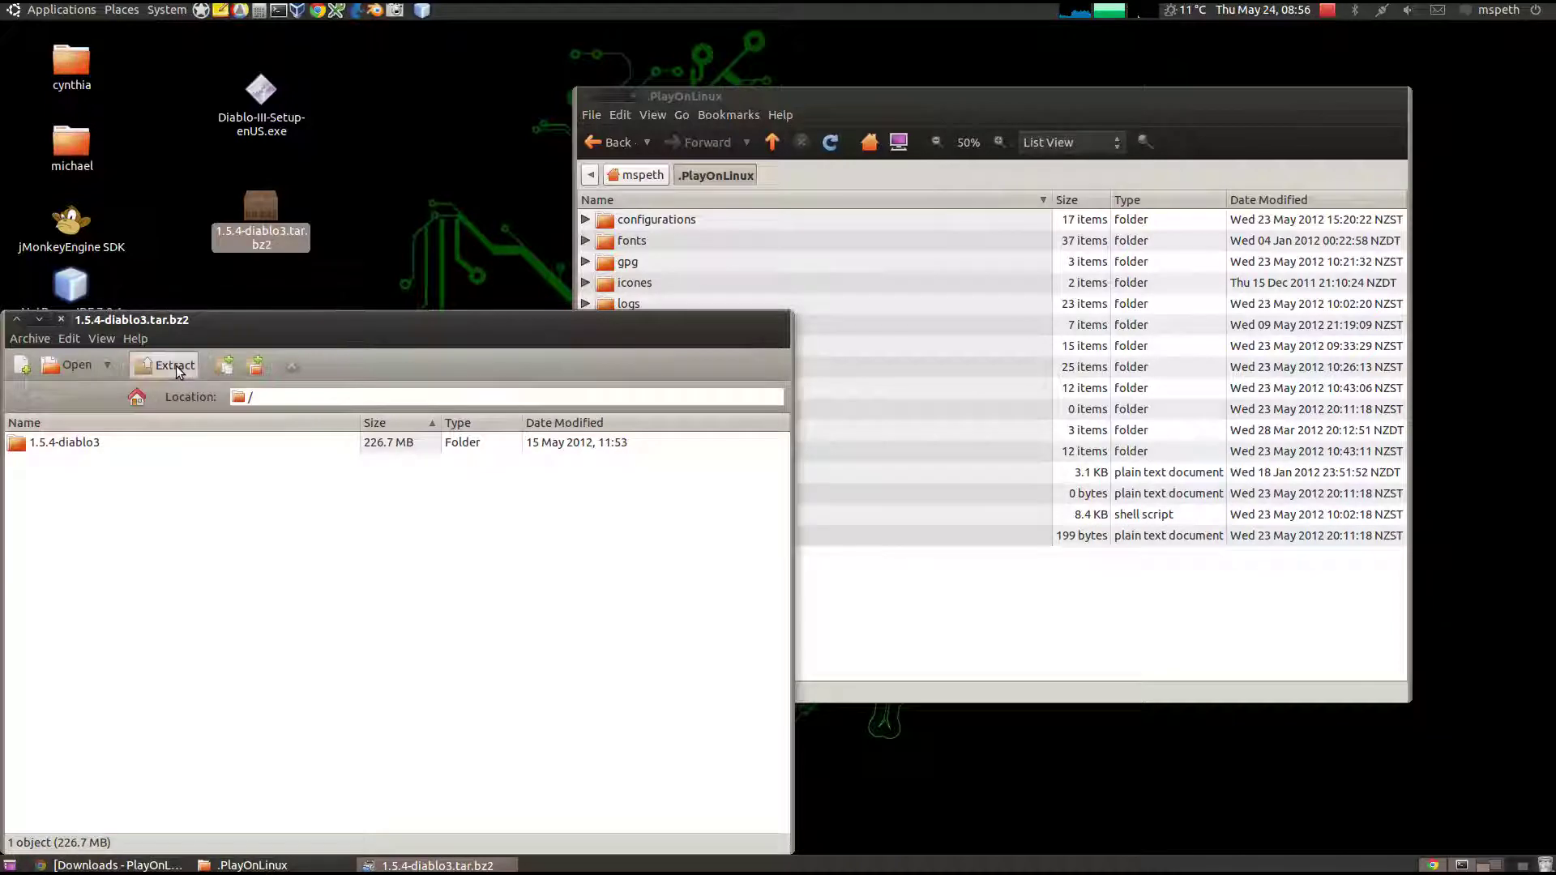
{"action": "left_click", "coordinate": [177, 366]}
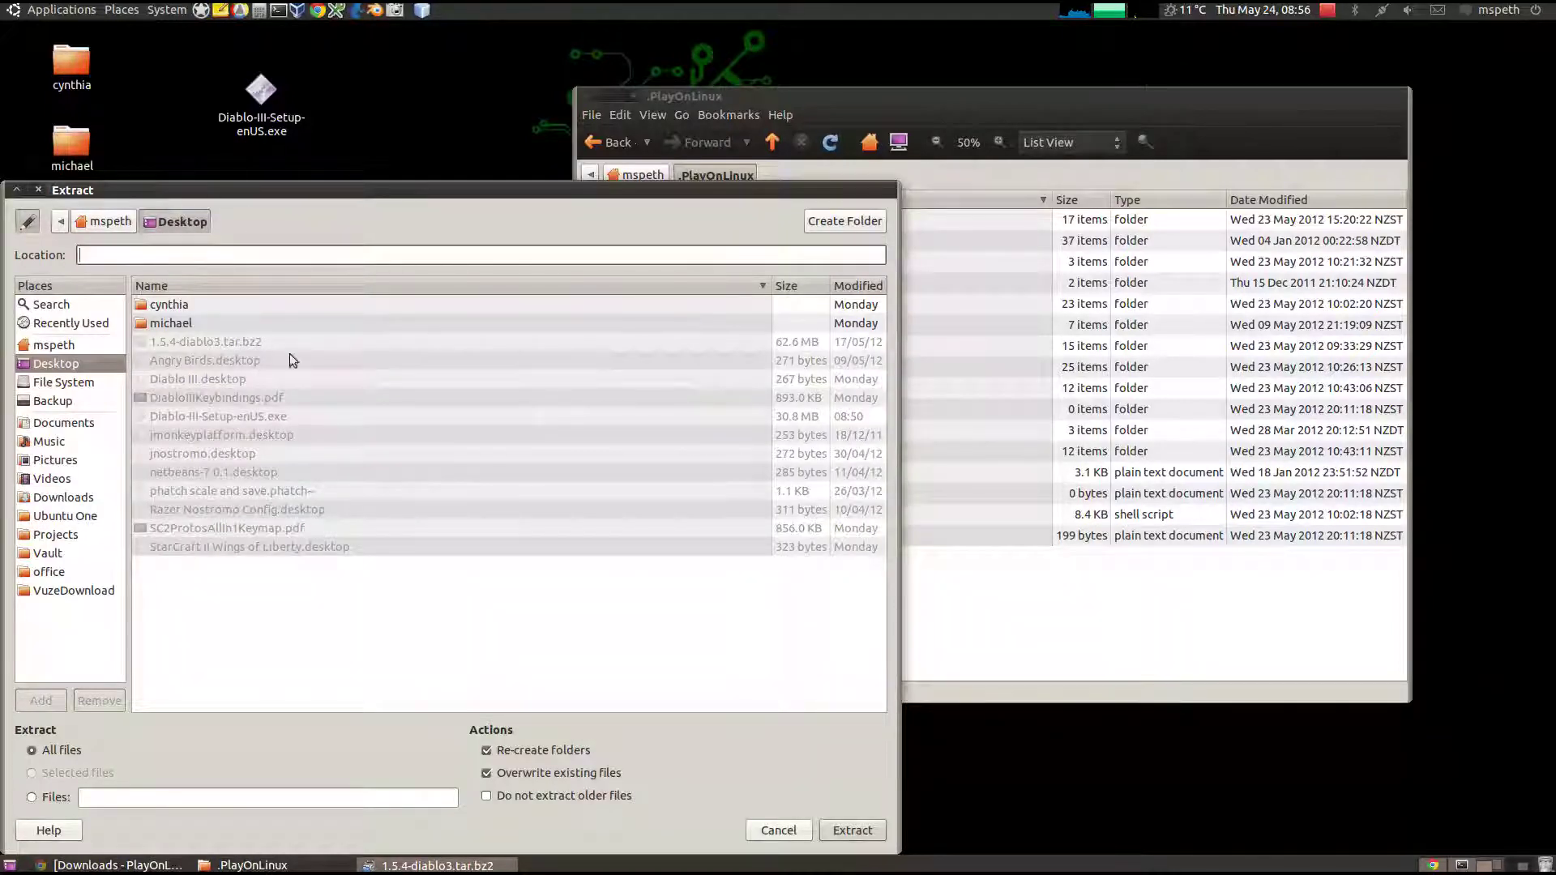
{"action": "left_click", "coordinate": [853, 830]}
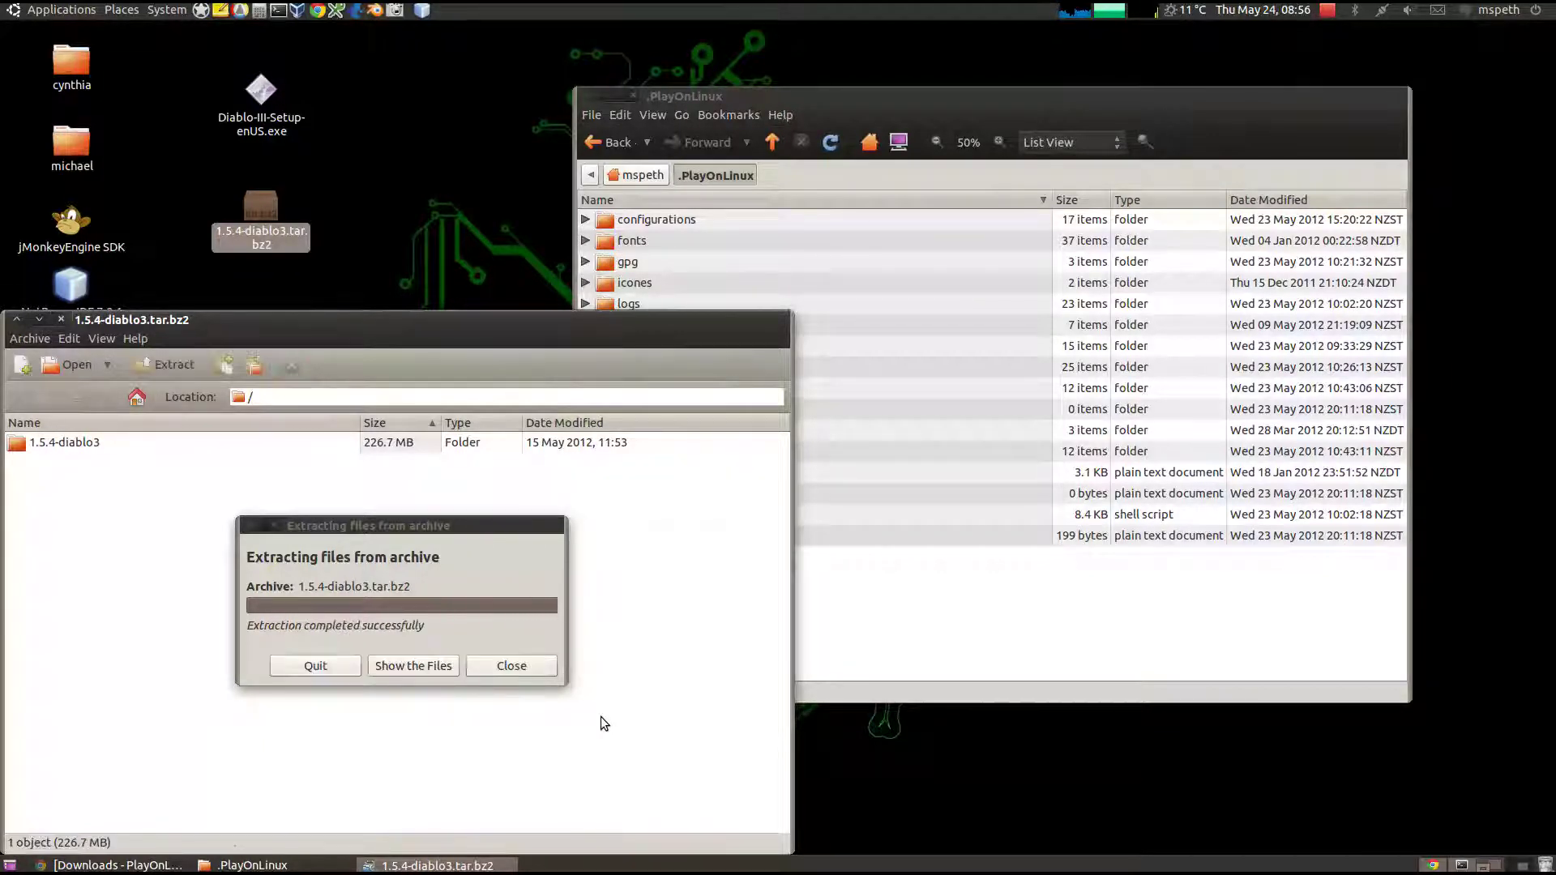
{"action": "left_click", "coordinate": [357, 673]}
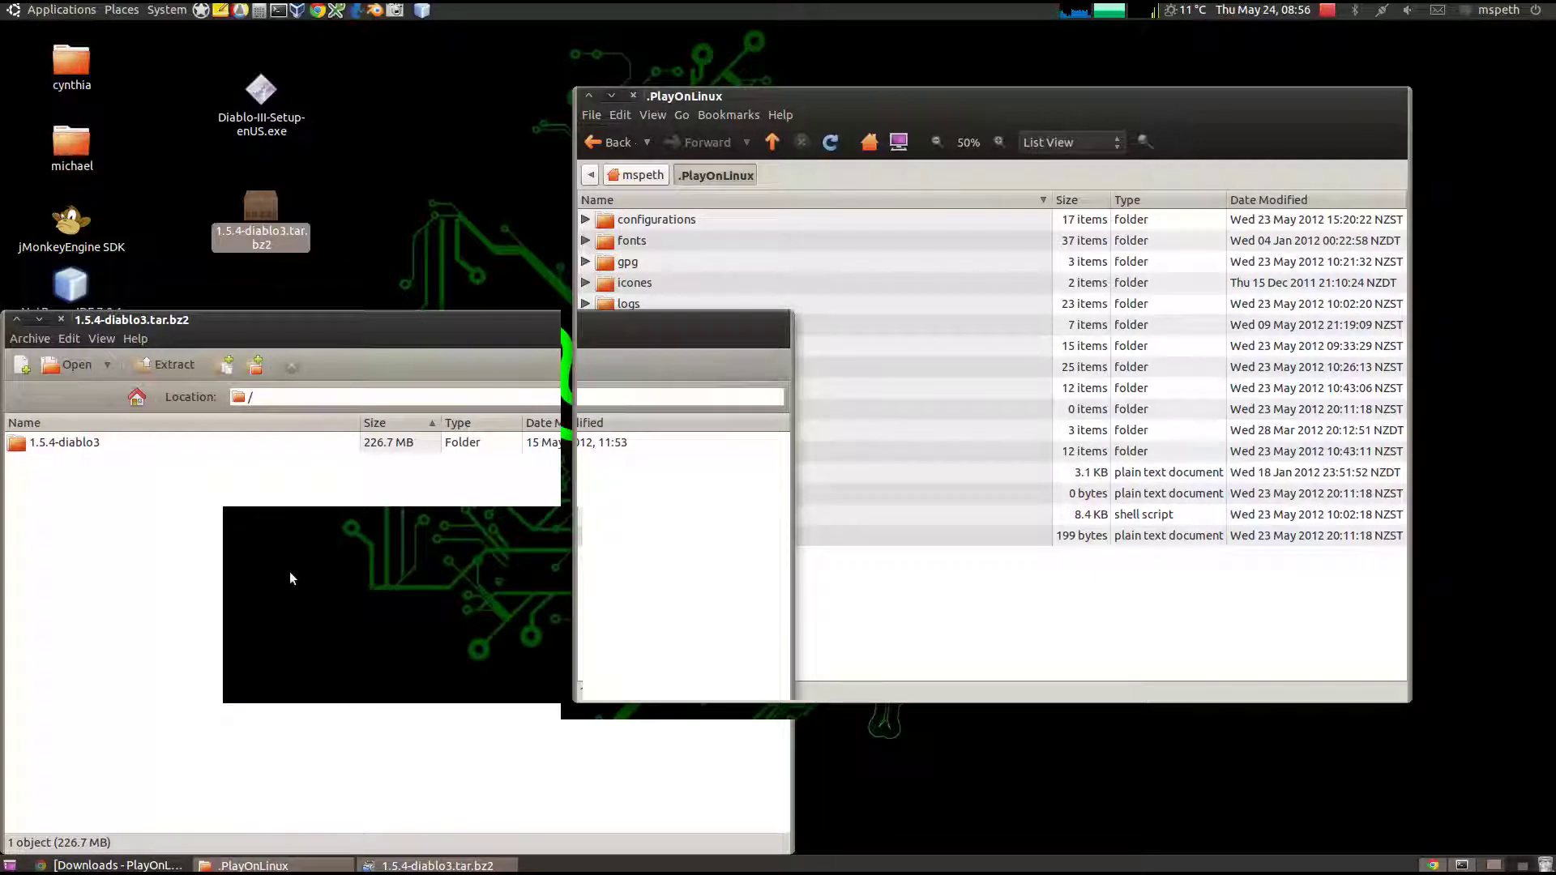
- Move the extracted 1.5.4-diablo3 folder into .PlayOnLinux's wine/linux-x86 folder
{"action": "left_click_drag", "start_coordinate": [79, 710], "coordinate": [320, 304]}
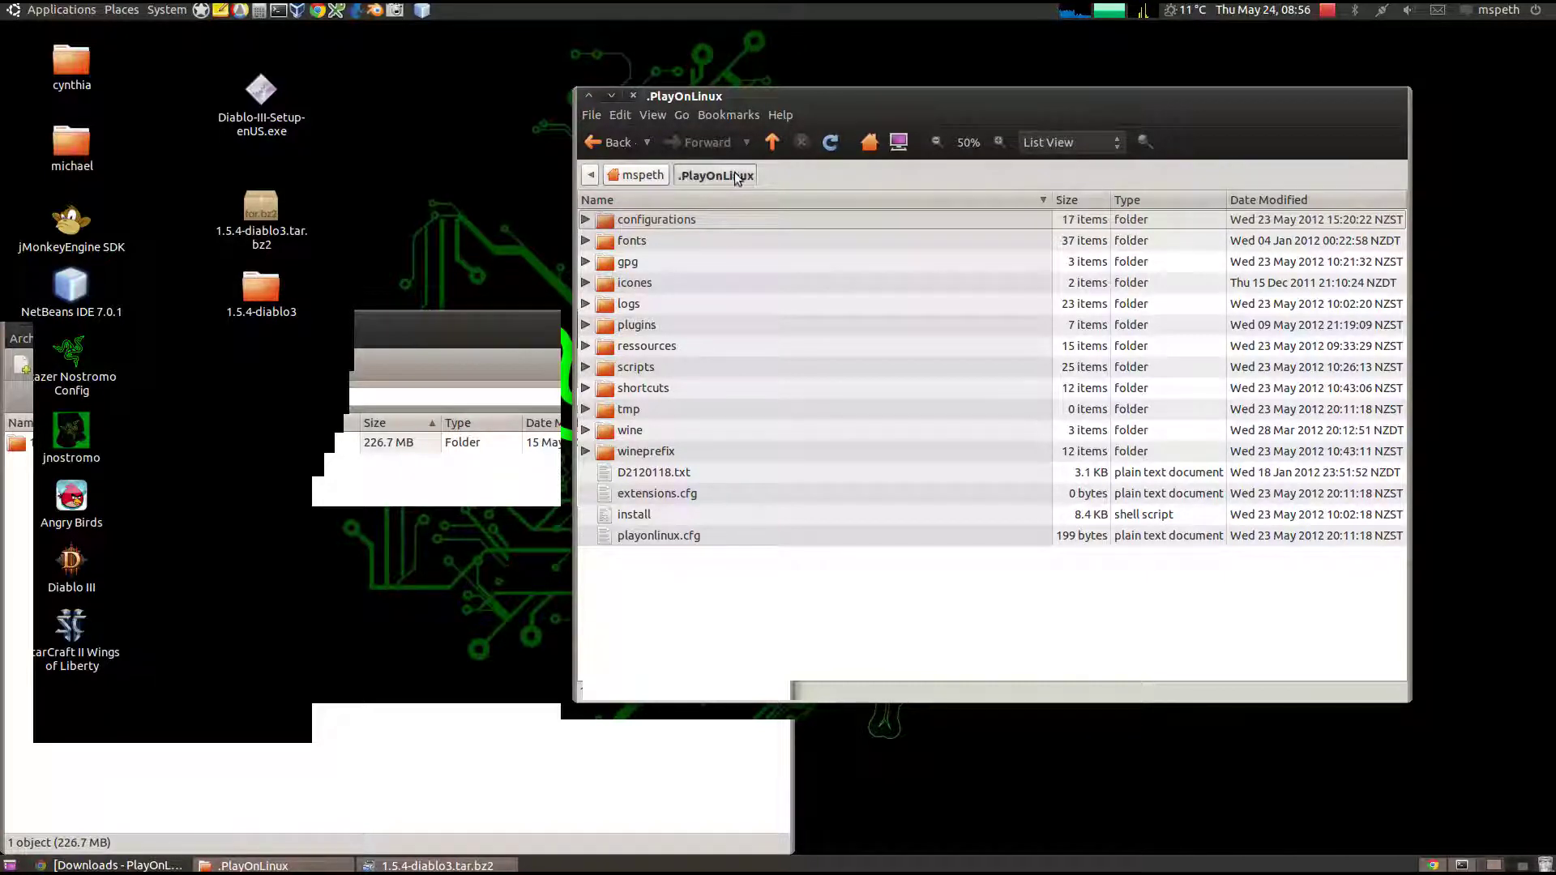
{"action": "double_click", "coordinate": [619, 436]}
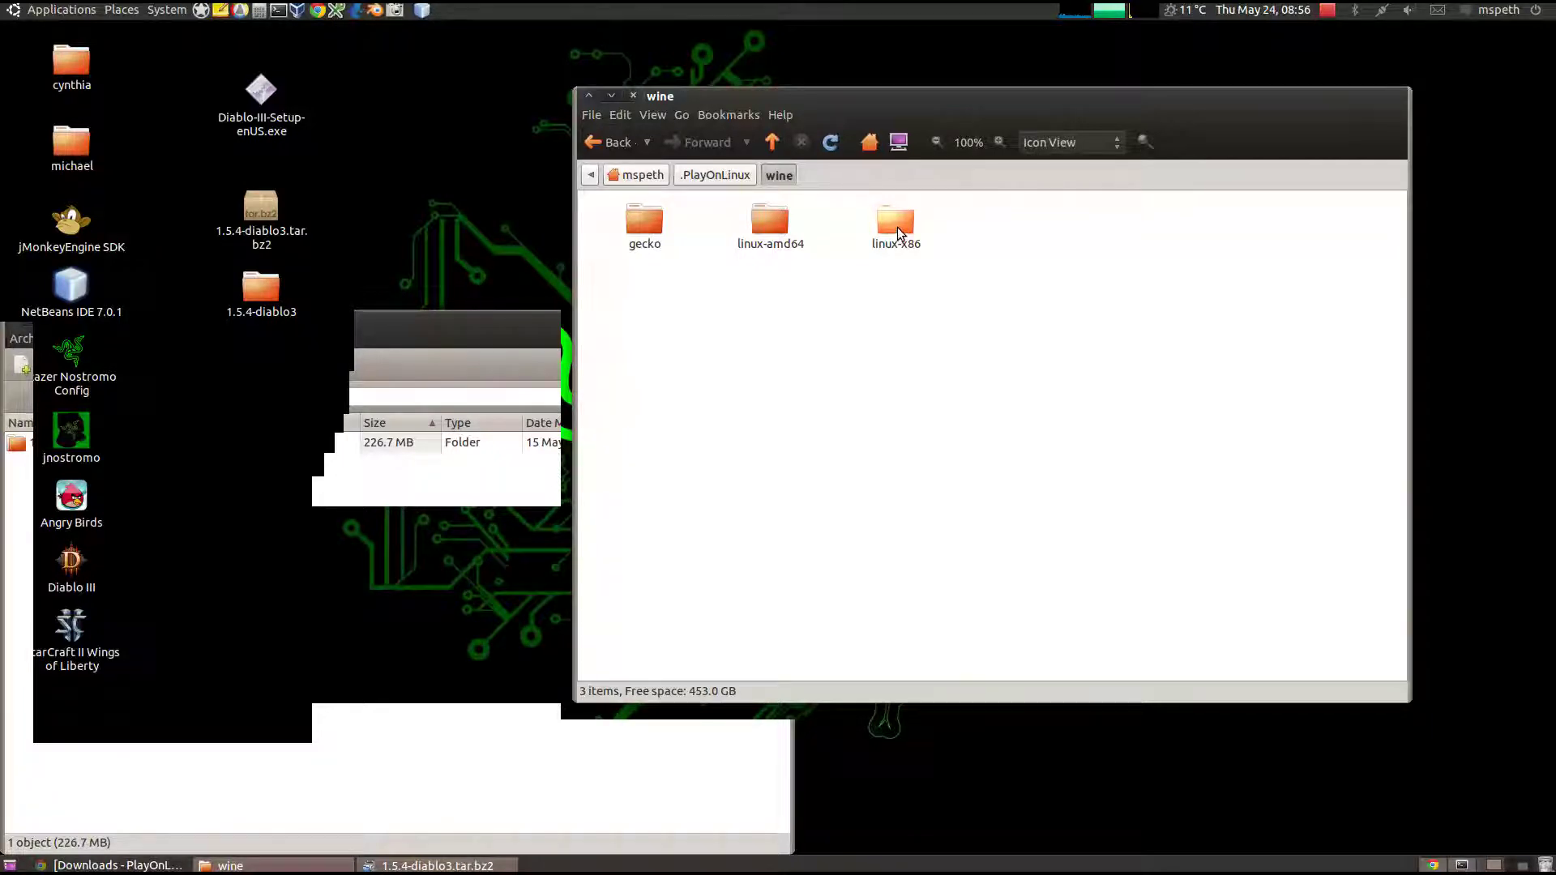
{"action": "double_click", "coordinate": [896, 227]}
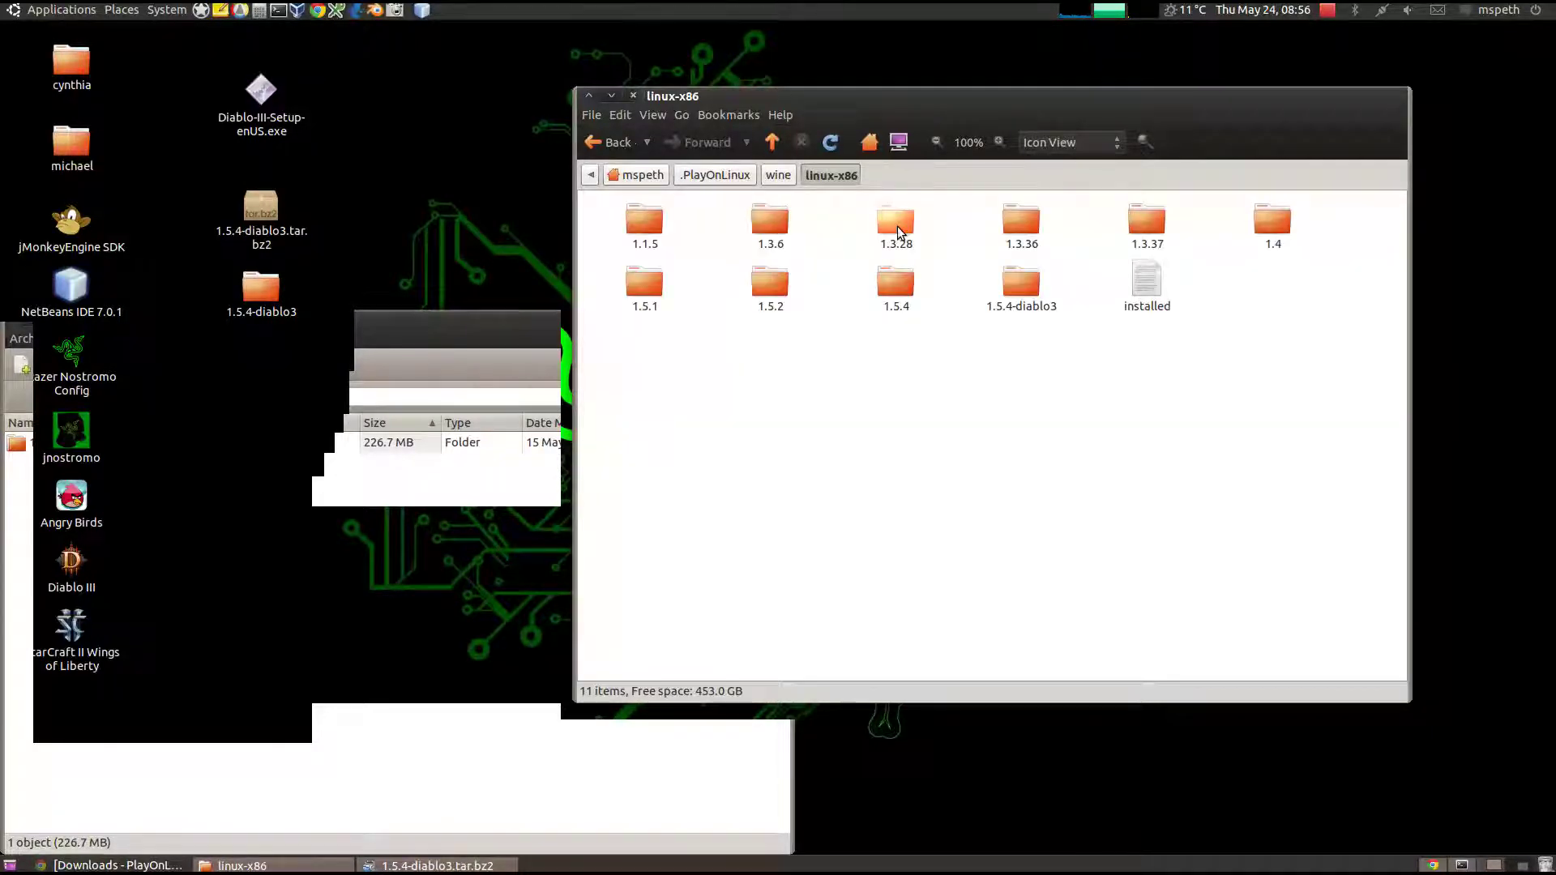
{"action": "left_click", "coordinate": [262, 292]}
{"action": "mouse_move", "coordinate": [262, 292]}
{"action": "left_mouse_down"}
{"action": "mouse_move", "coordinate": [991, 320]}
{"action": "mouse_move", "coordinate": [995, 355]}
{"action": "mouse_move", "coordinate": [364, 330]}
{"action": "mouse_move", "coordinate": [272, 300]}
{"action": "left_mouse_up"}
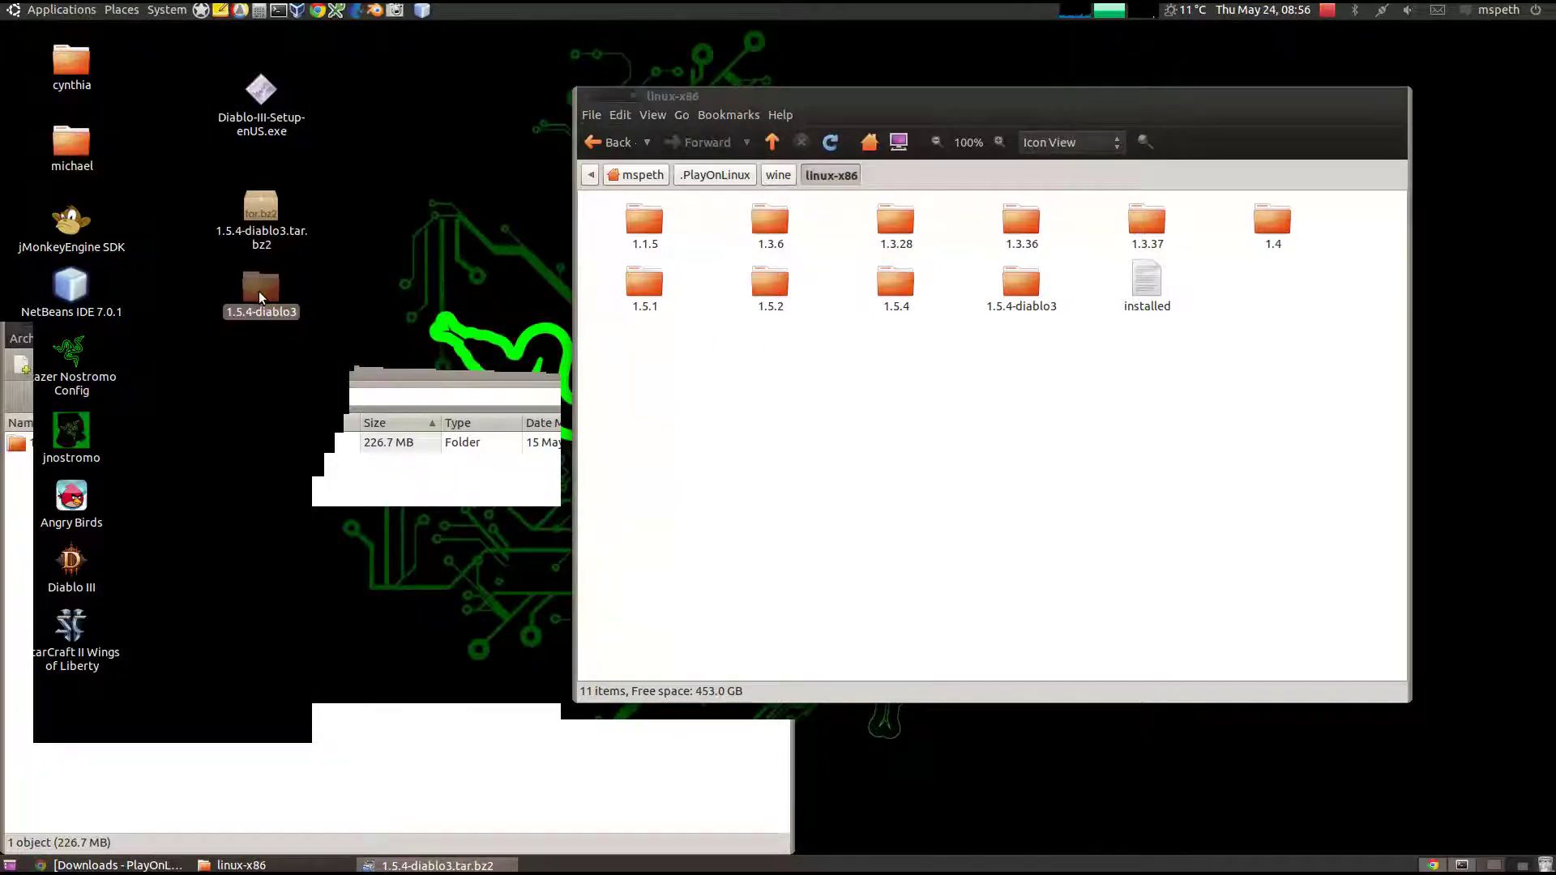
- Close the leftover archive window and return to the Battle.net downloads page in the browser
{"action": "left_click", "coordinate": [974, 363]}
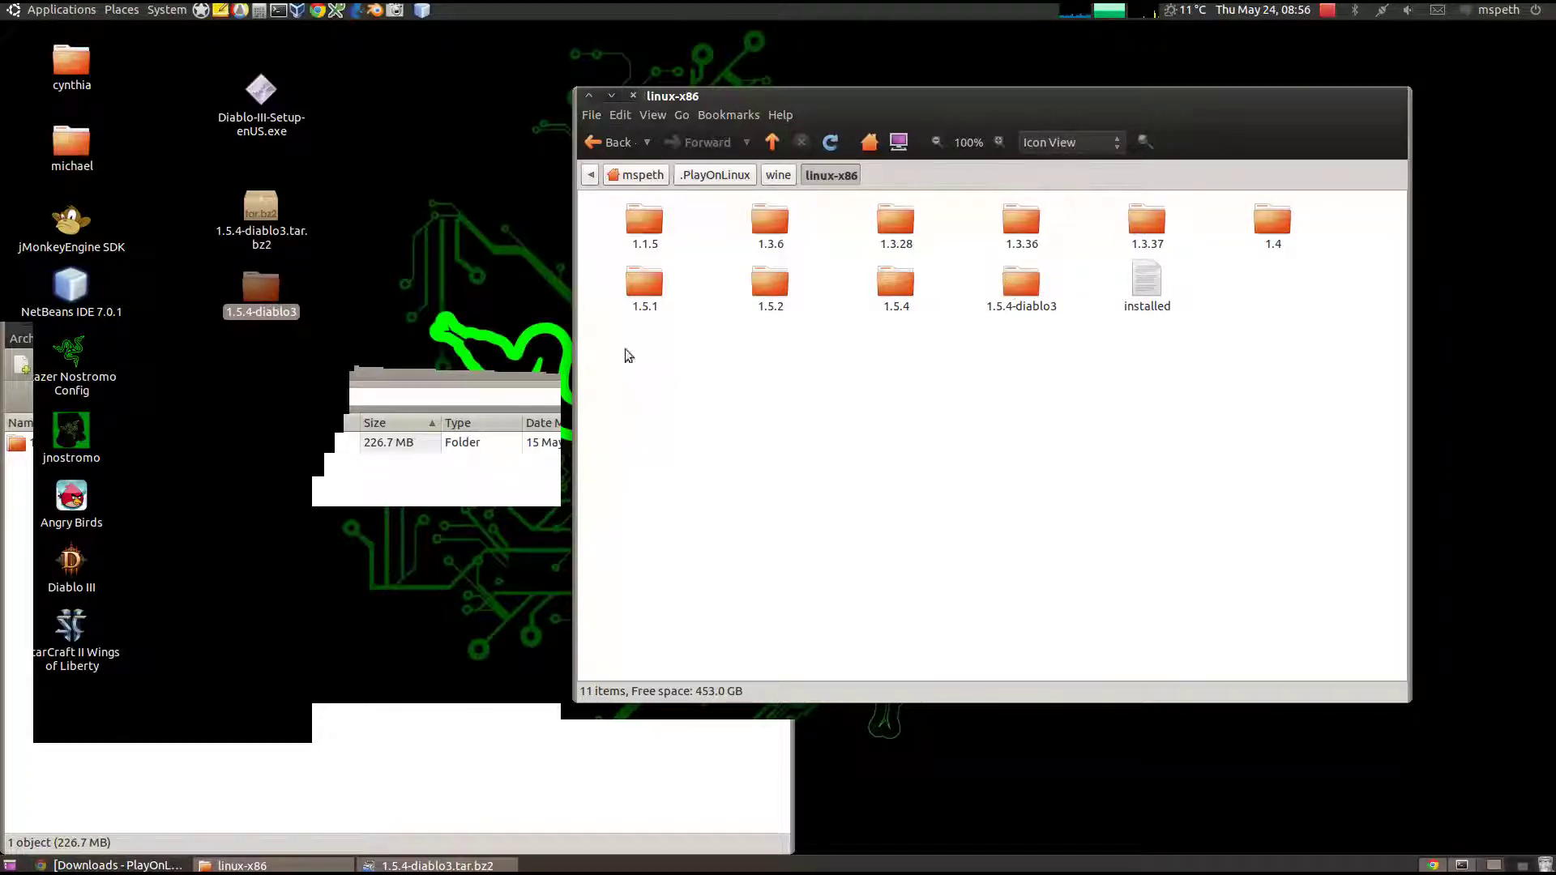
{"action": "key", "text": "ctrl+q"}
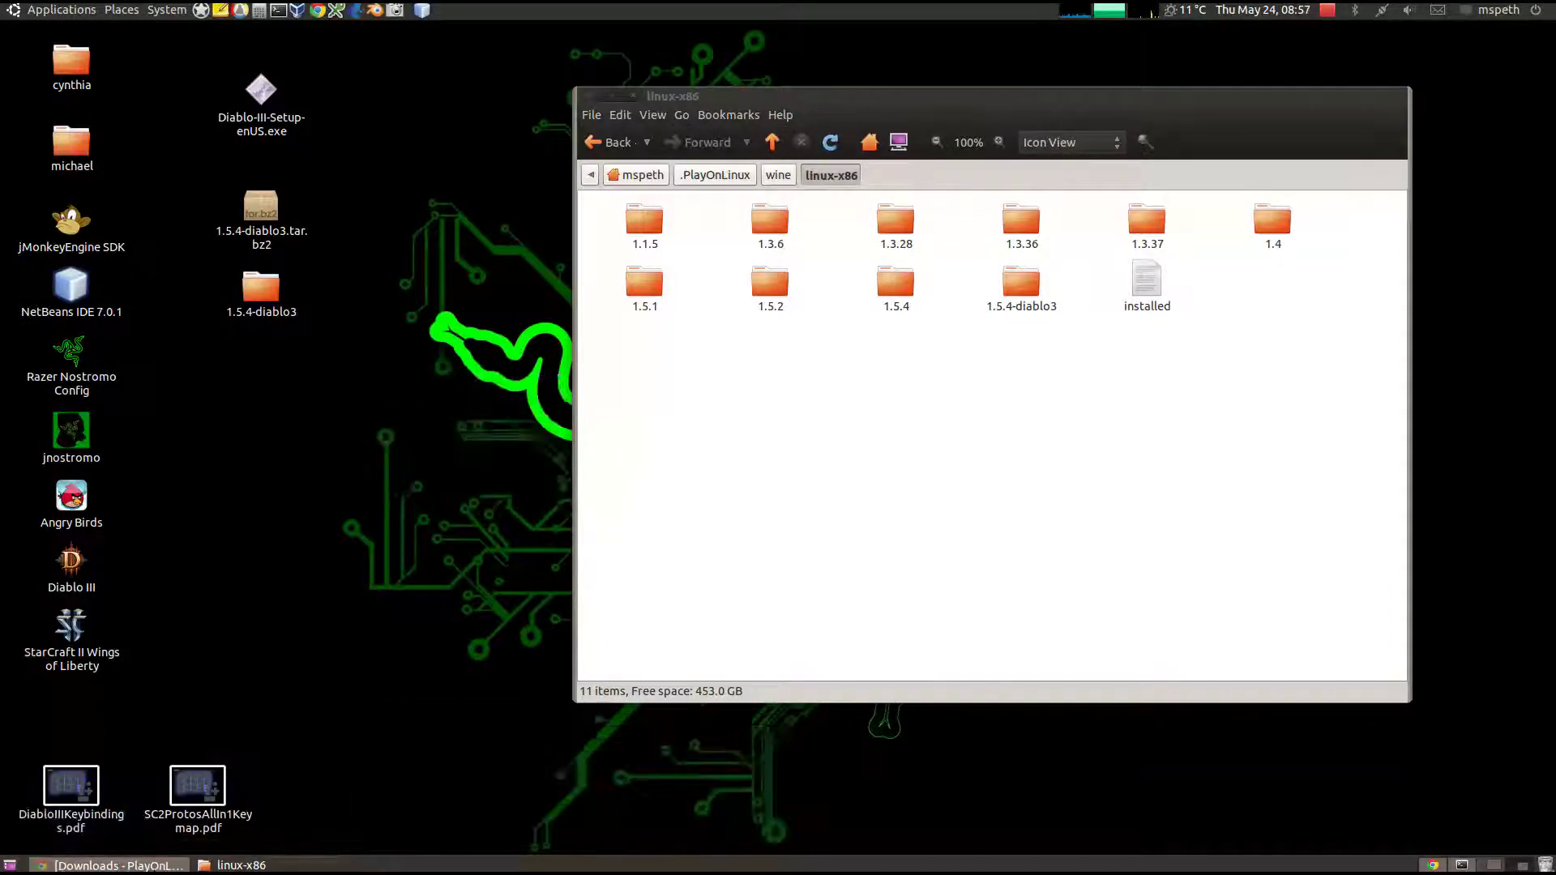
{"action": "key", "text": "alt+Tab"}
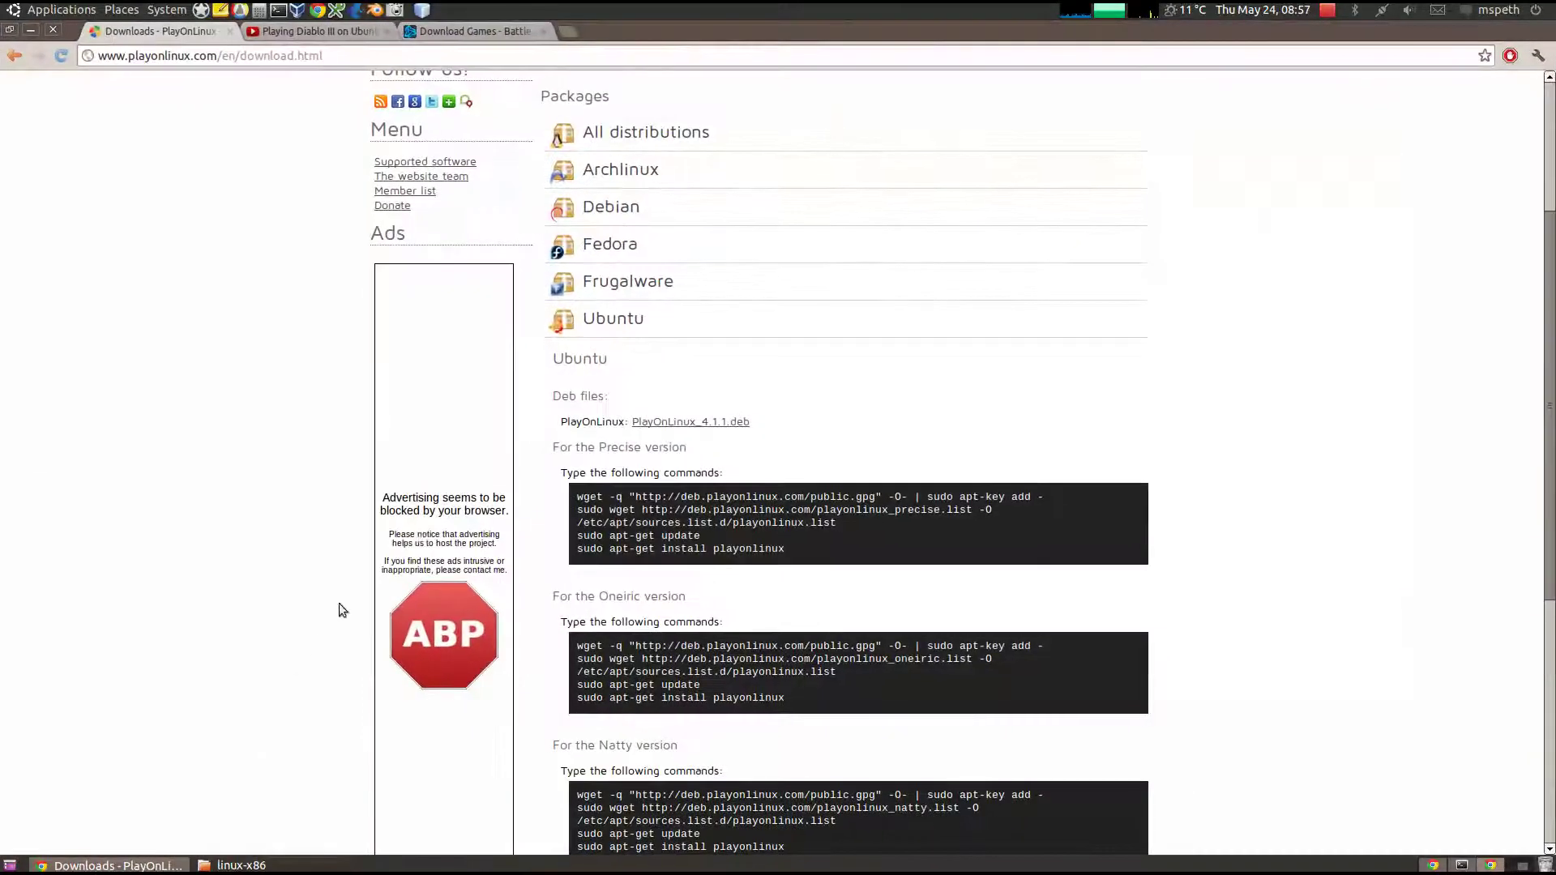
{"action": "left_click", "coordinate": [450, 30]}
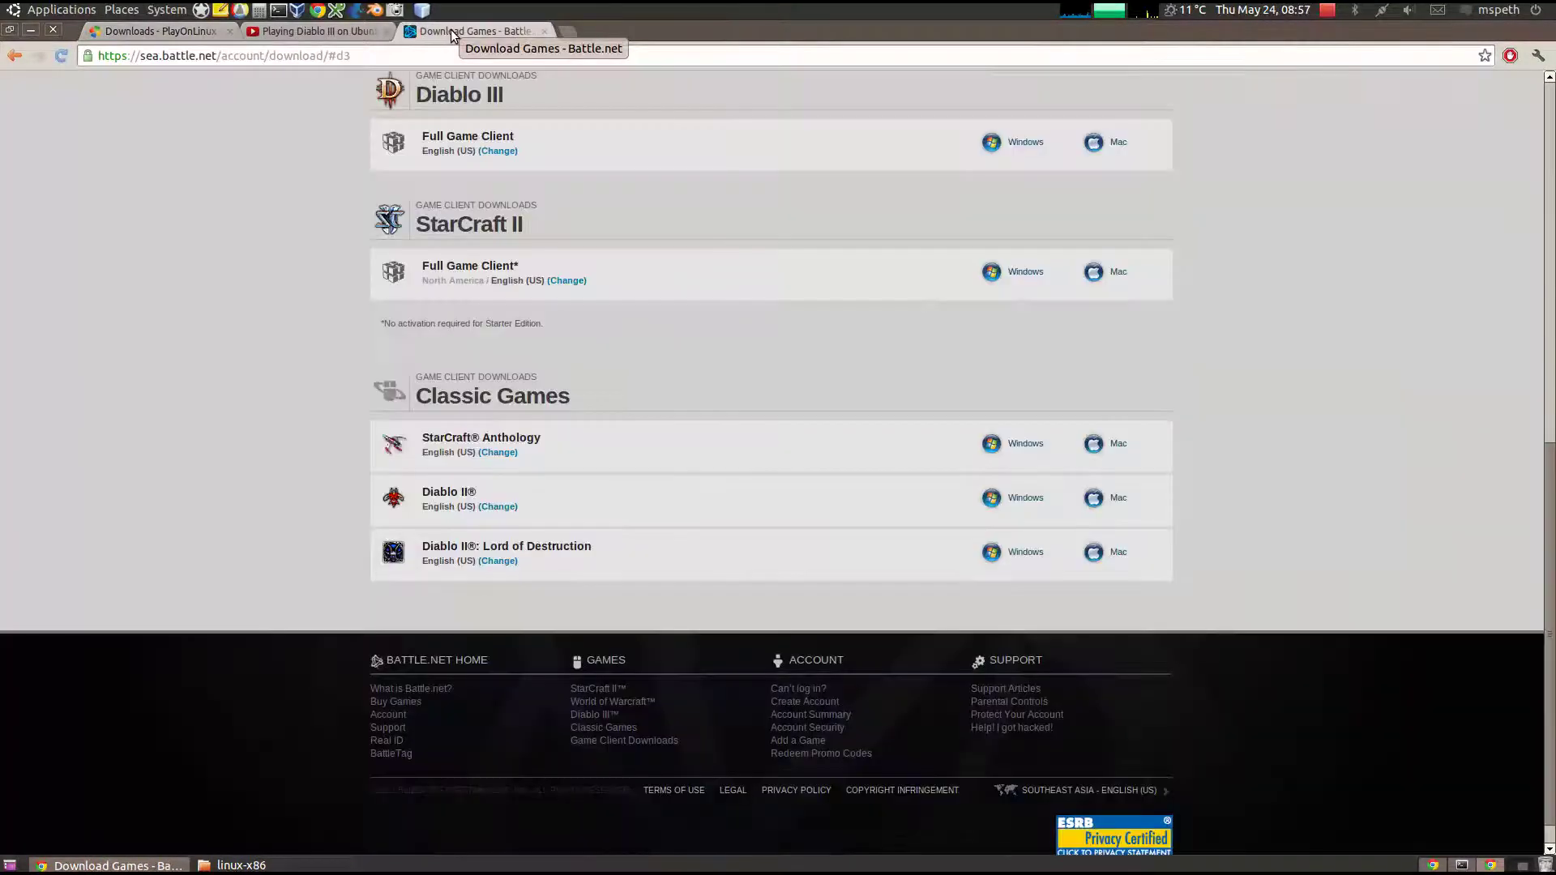
- Start the Diablo III Full Game Client Windows download, then cancel the Save File dialog
{"action": "left_click", "coordinate": [1026, 142]}
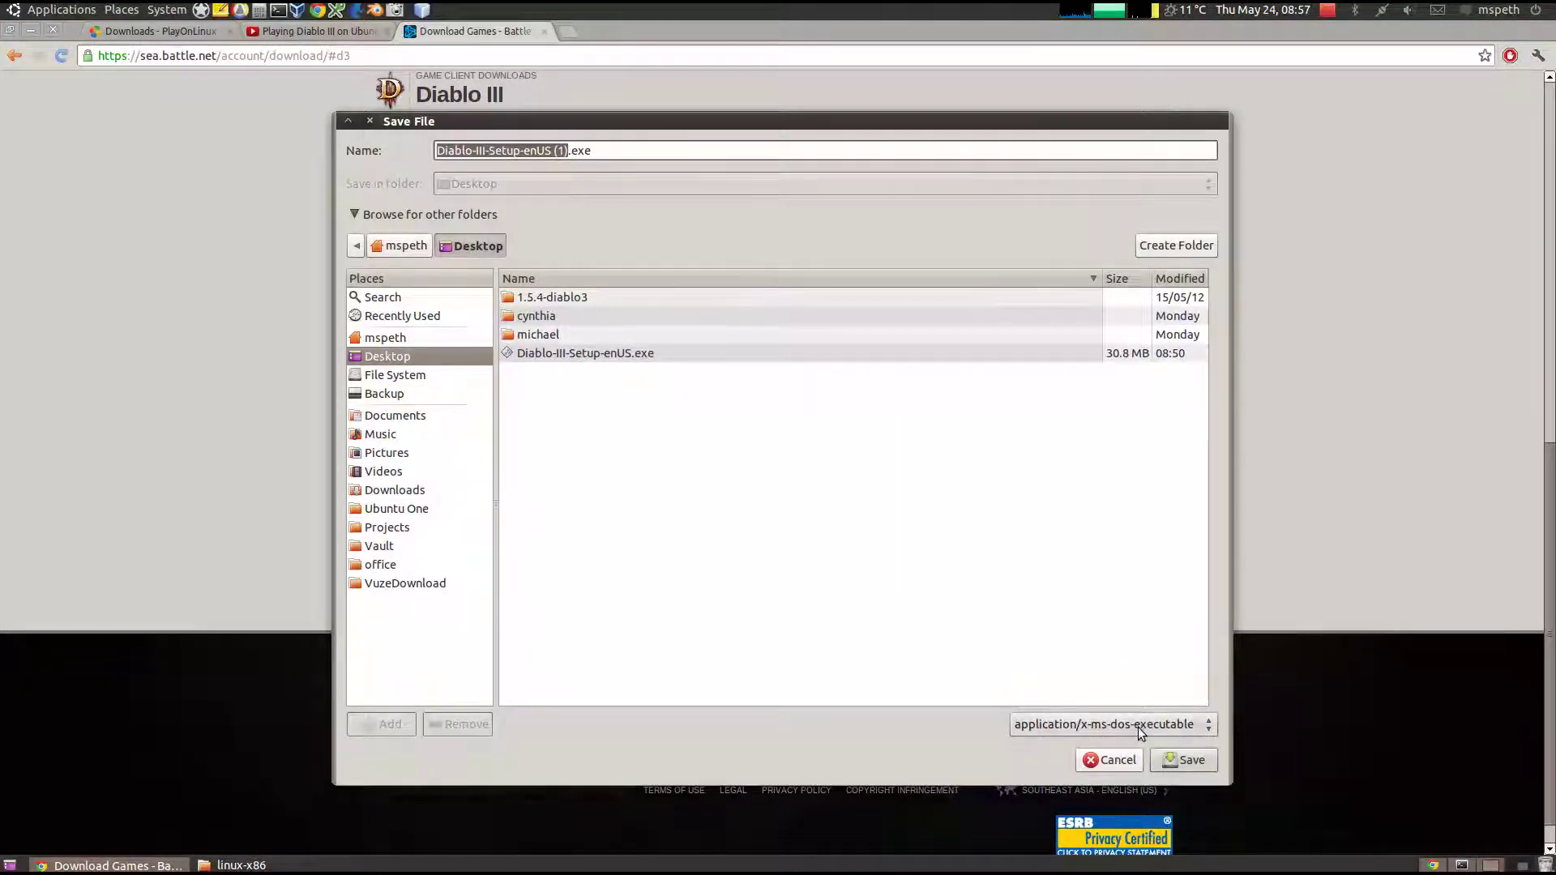
{"action": "left_click", "coordinate": [1111, 759]}
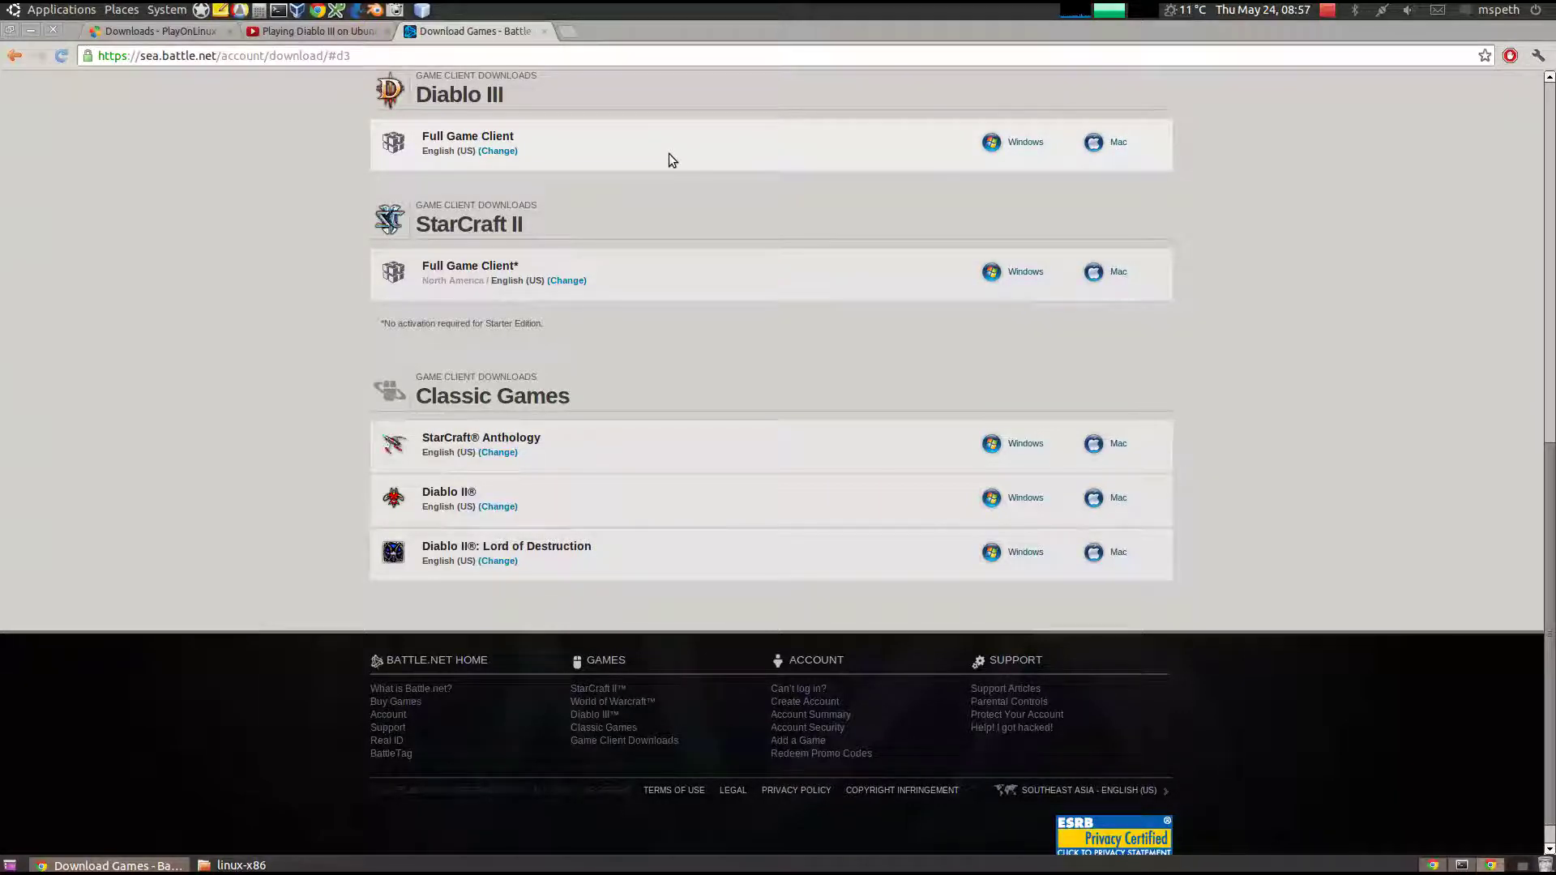
- Minimize the browser and the linux-x86 folder window to reveal the desktop
{"action": "left_click", "coordinate": [30, 31]}
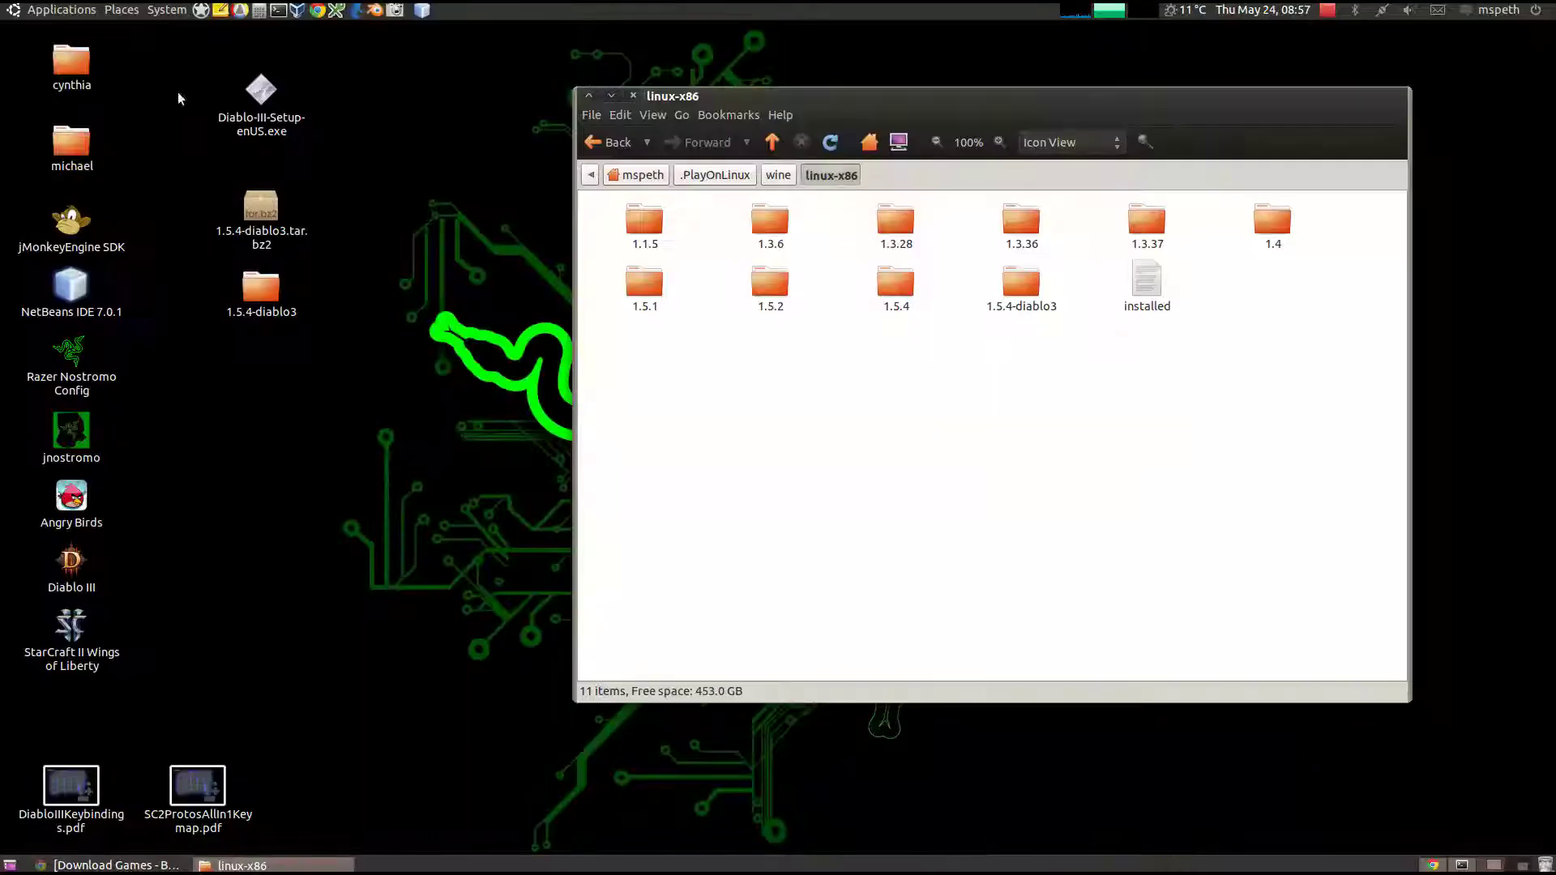
{"action": "left_click", "coordinate": [611, 96]}
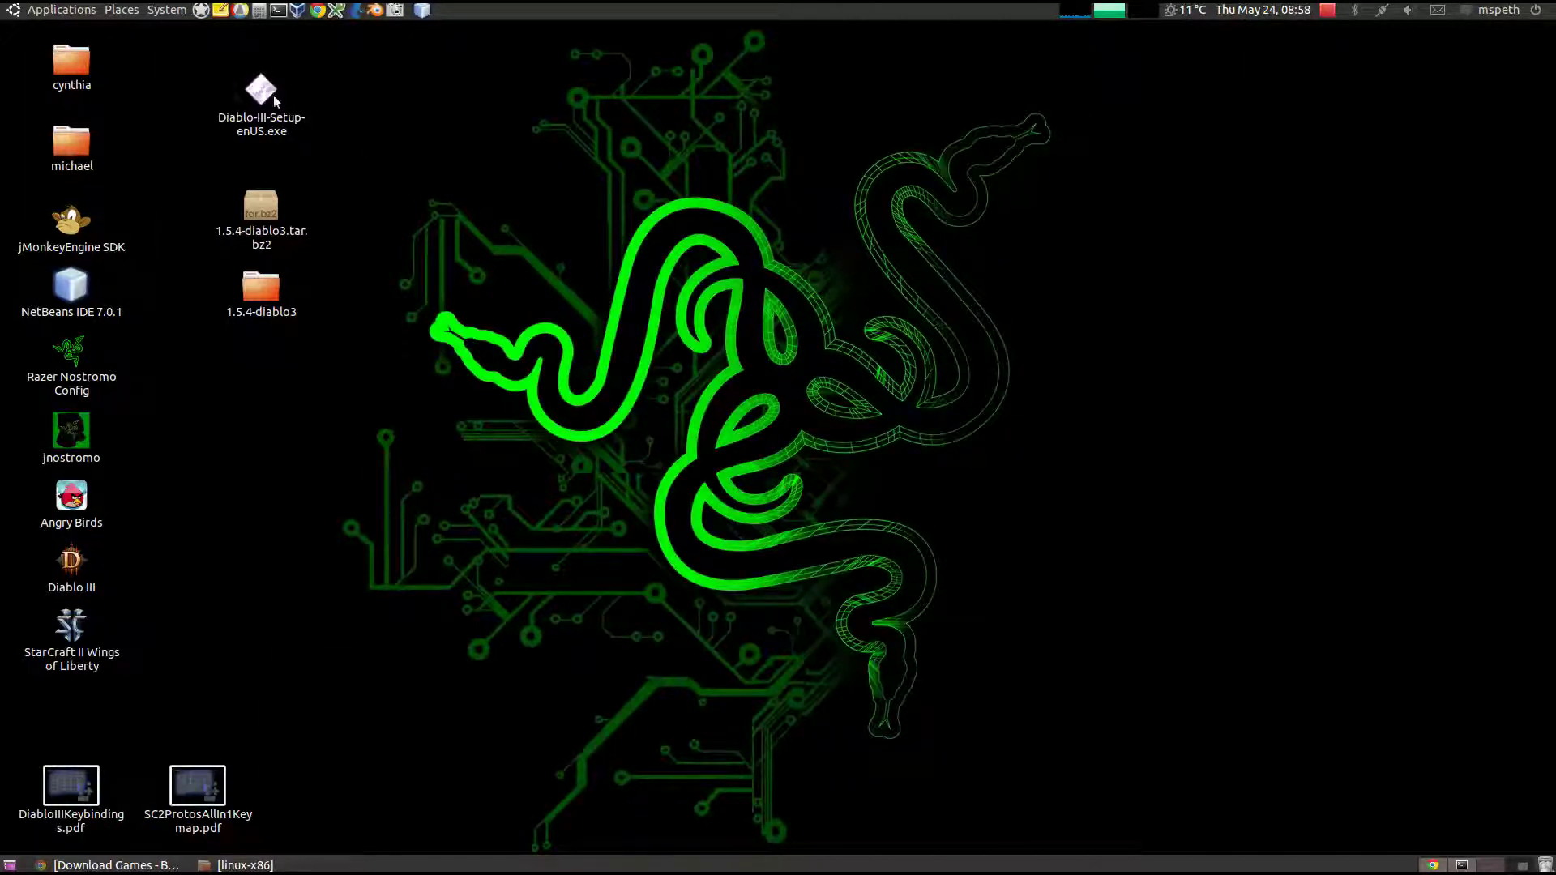
- Select then deselect the Diablo III setup icon, and launch PlayOnLinux from the top panel
{"action": "left_click_drag", "start_coordinate": [192, 59], "coordinate": [358, 145]}
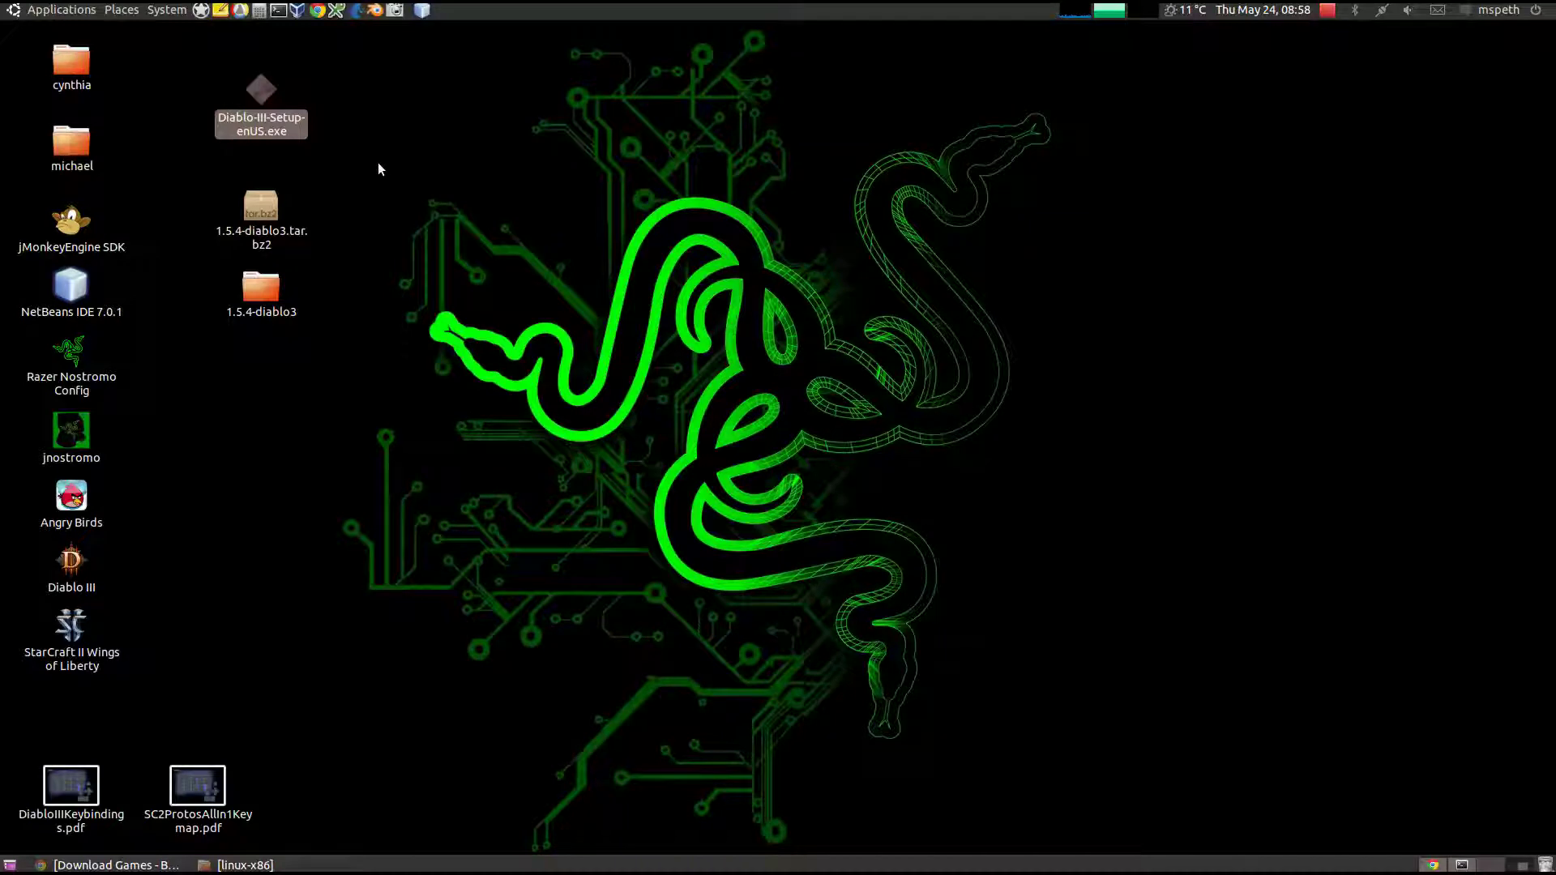
{"action": "left_click", "coordinate": [379, 158]}
{"action": "left_click", "coordinate": [240, 11]}
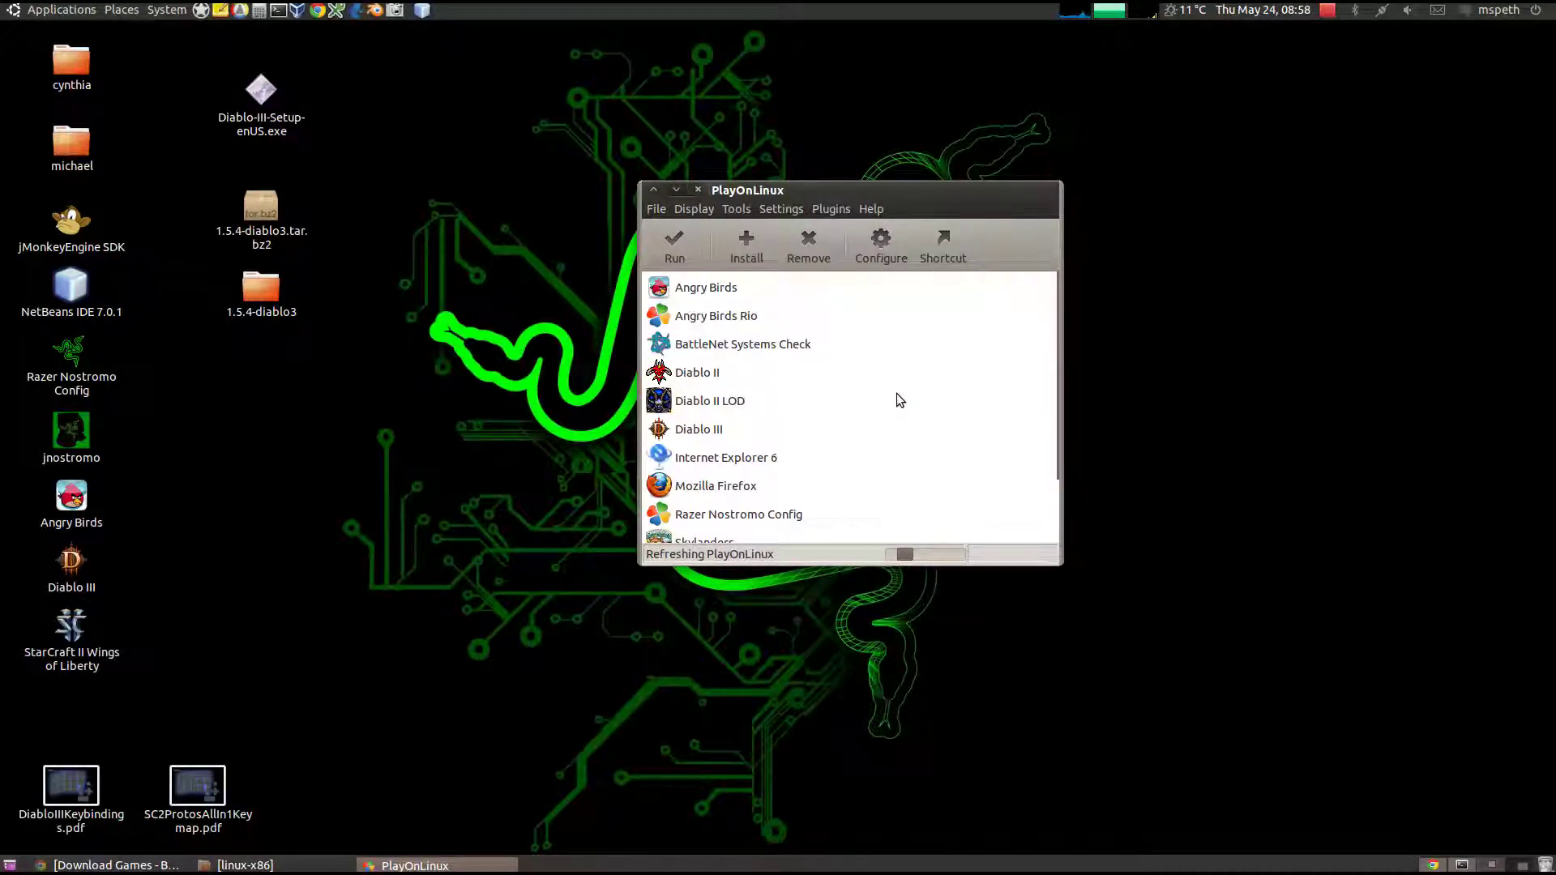
- Search the PlayOnLinux install catalogue for 'diablo' and select Diablo III in the results
{"action": "left_click", "coordinate": [746, 256]}
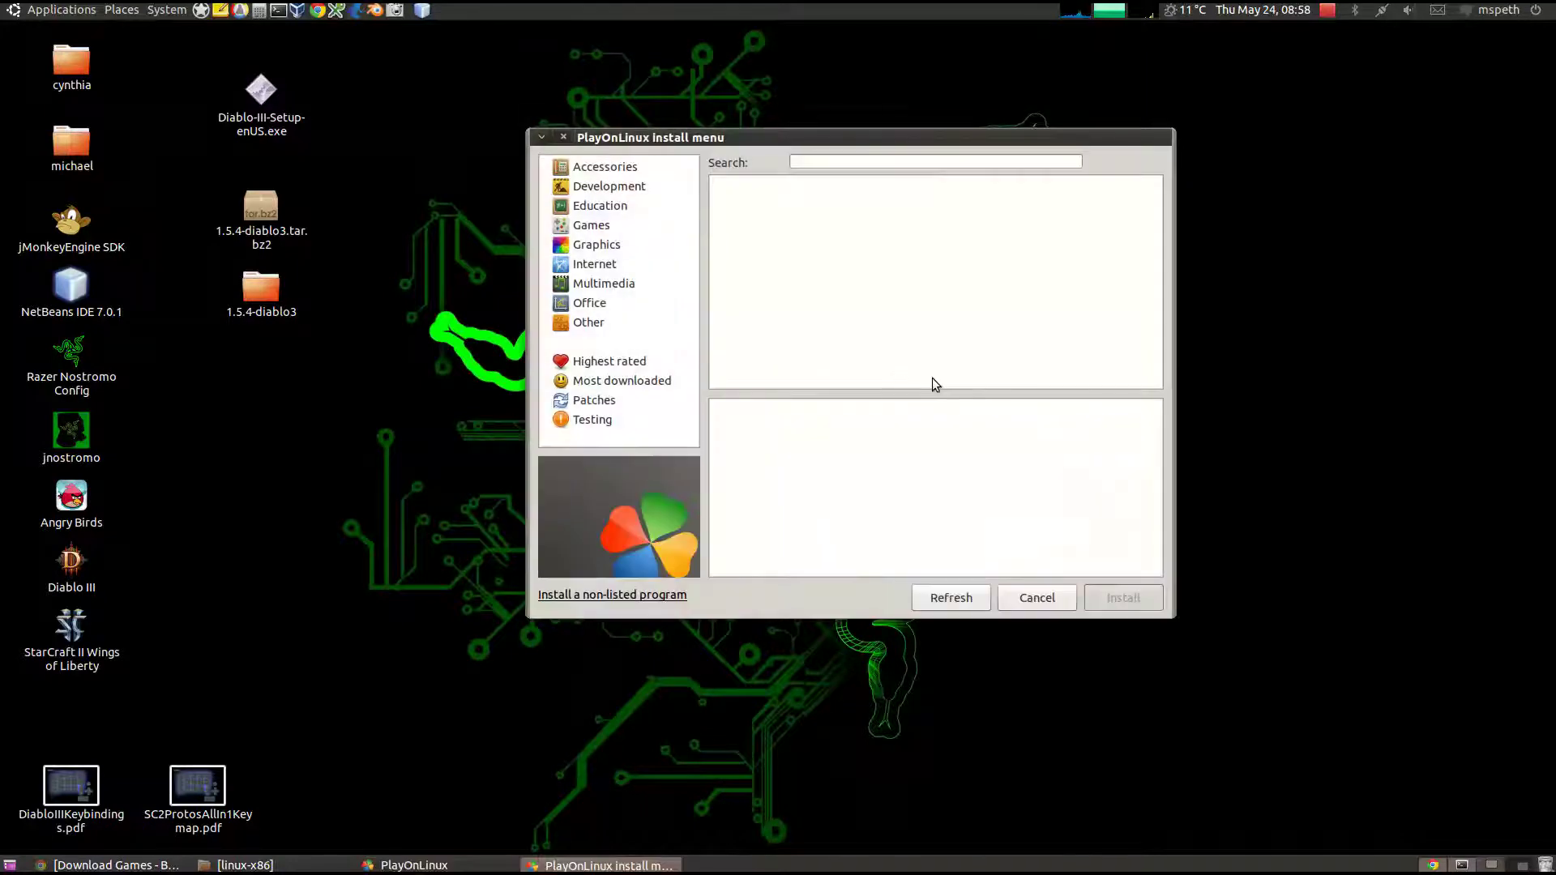
{"action": "left_click", "coordinate": [878, 162]}
{"action": "type", "text": "diablo"}
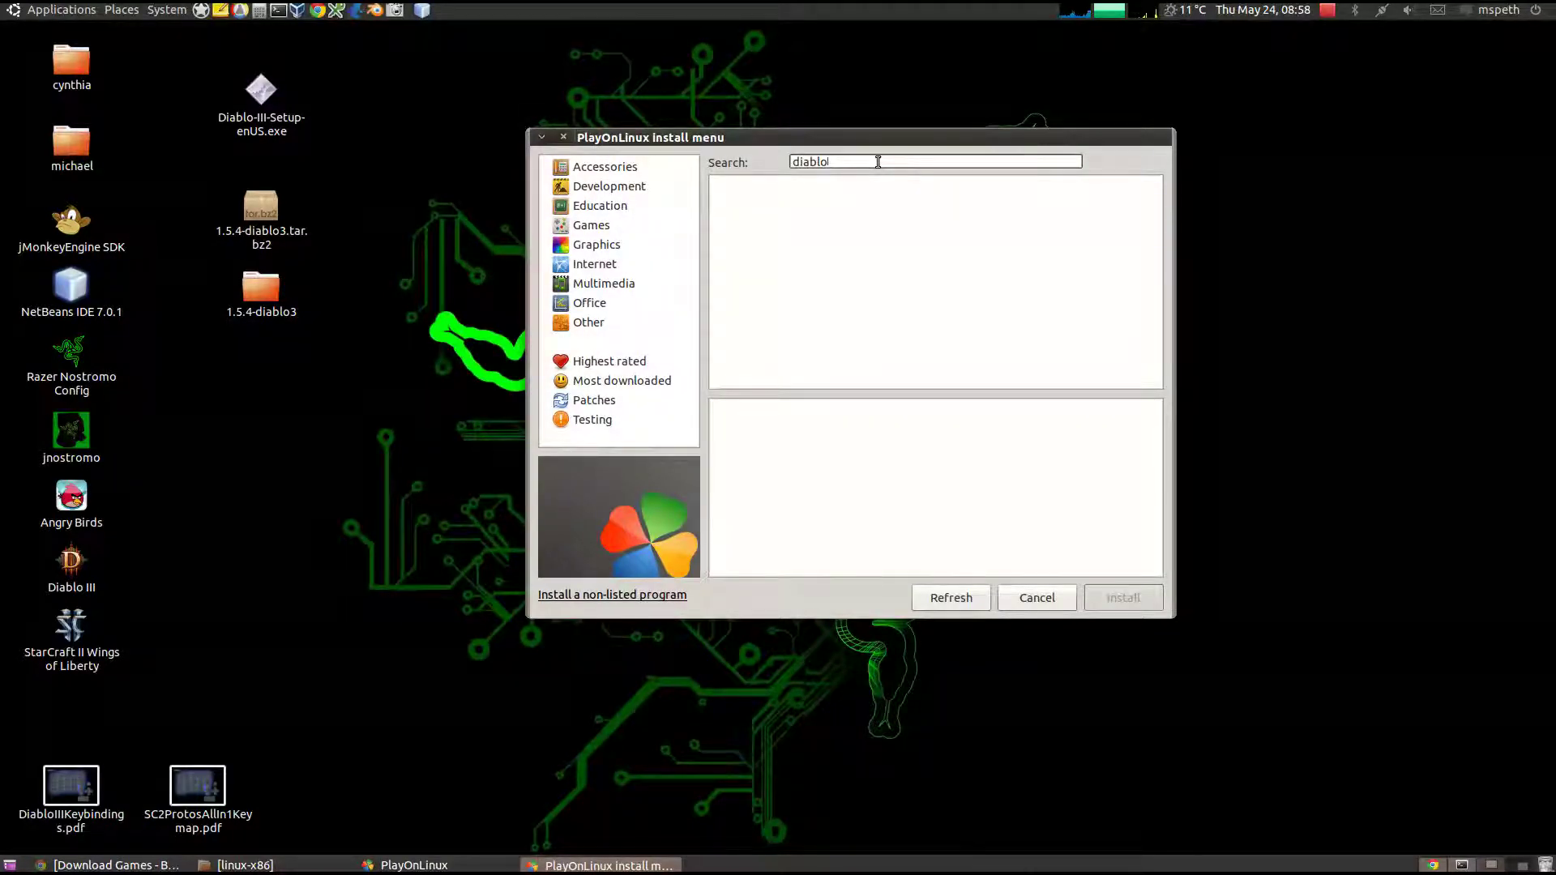
{"action": "key", "text": "alt+Tab"}
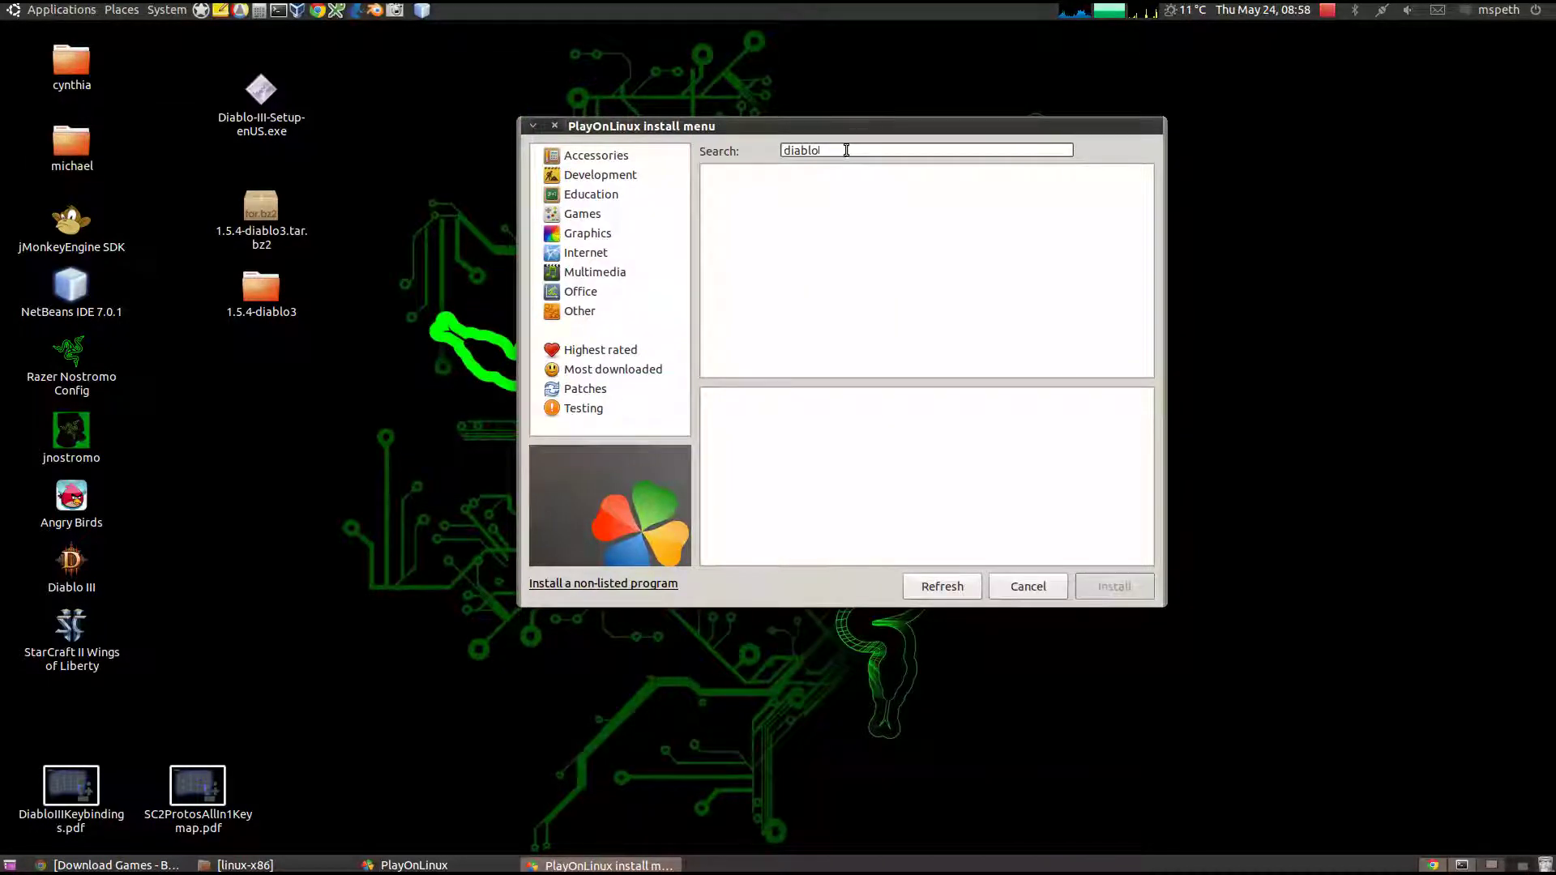
{"action": "double_click", "coordinate": [841, 149]}
{"action": "type", "text": "diablo"}
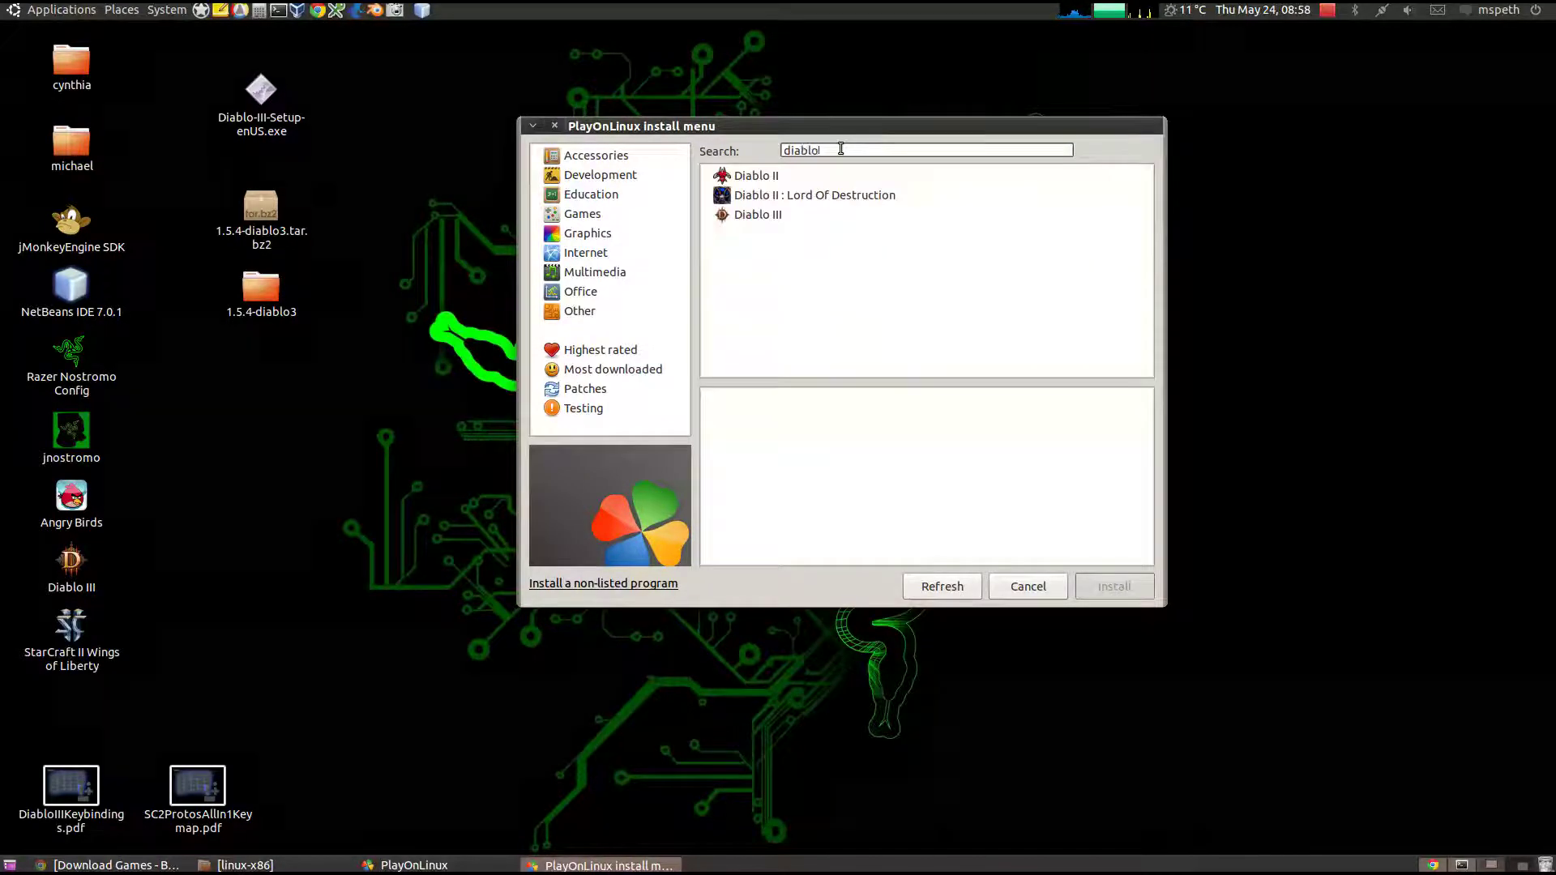
{"action": "left_click", "coordinate": [776, 218]}
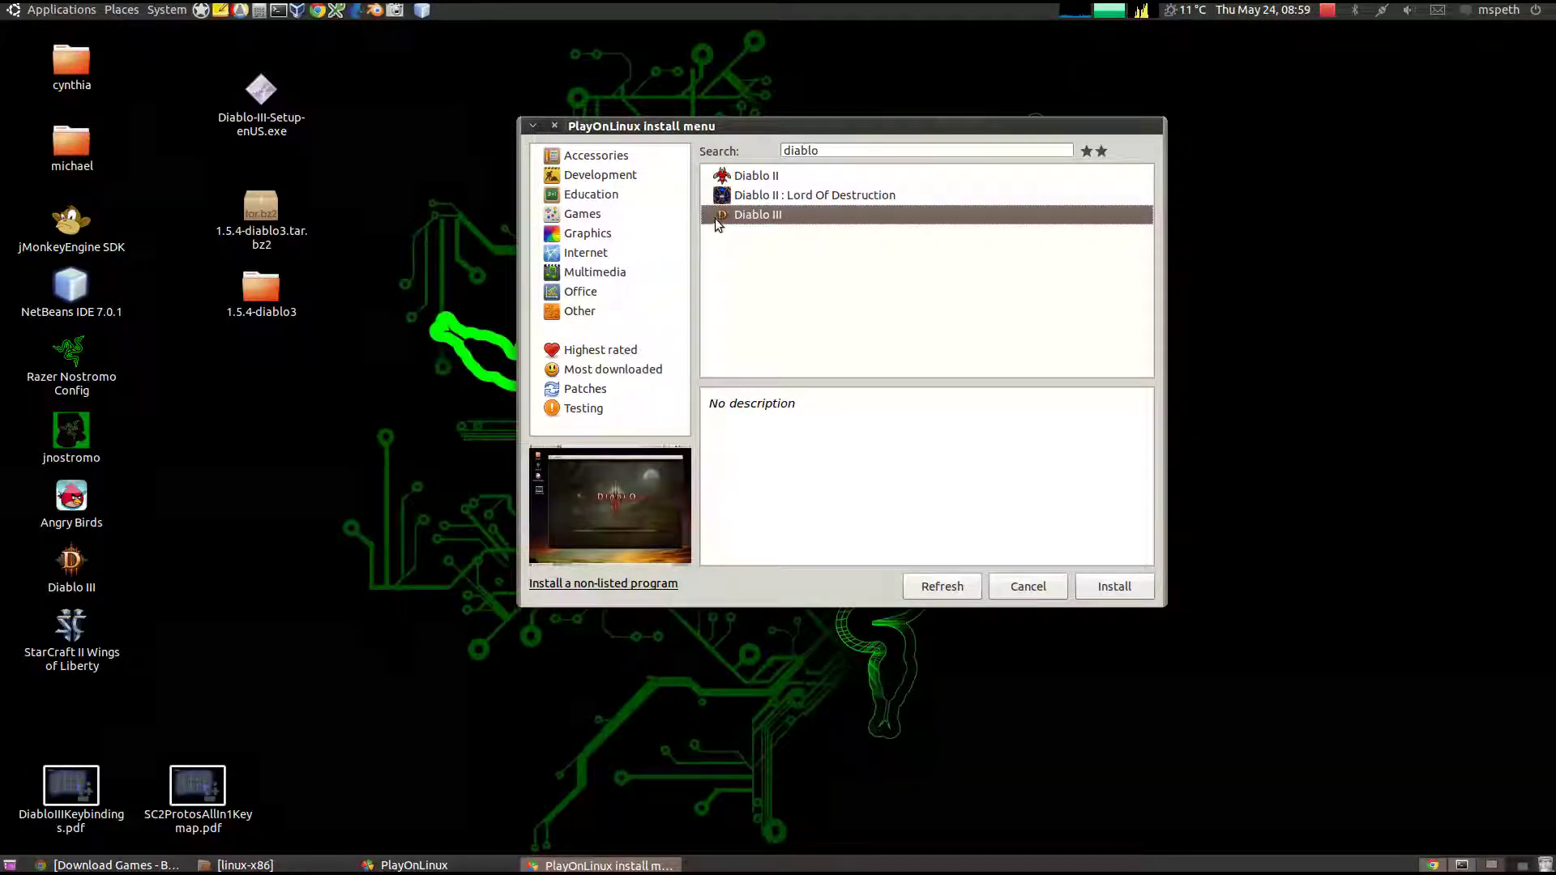
- Install a non-listed program into new virtual drive diabloIII_vid_expl, ticking 'Use another version of Wine'
{"action": "left_click", "coordinate": [615, 585]}
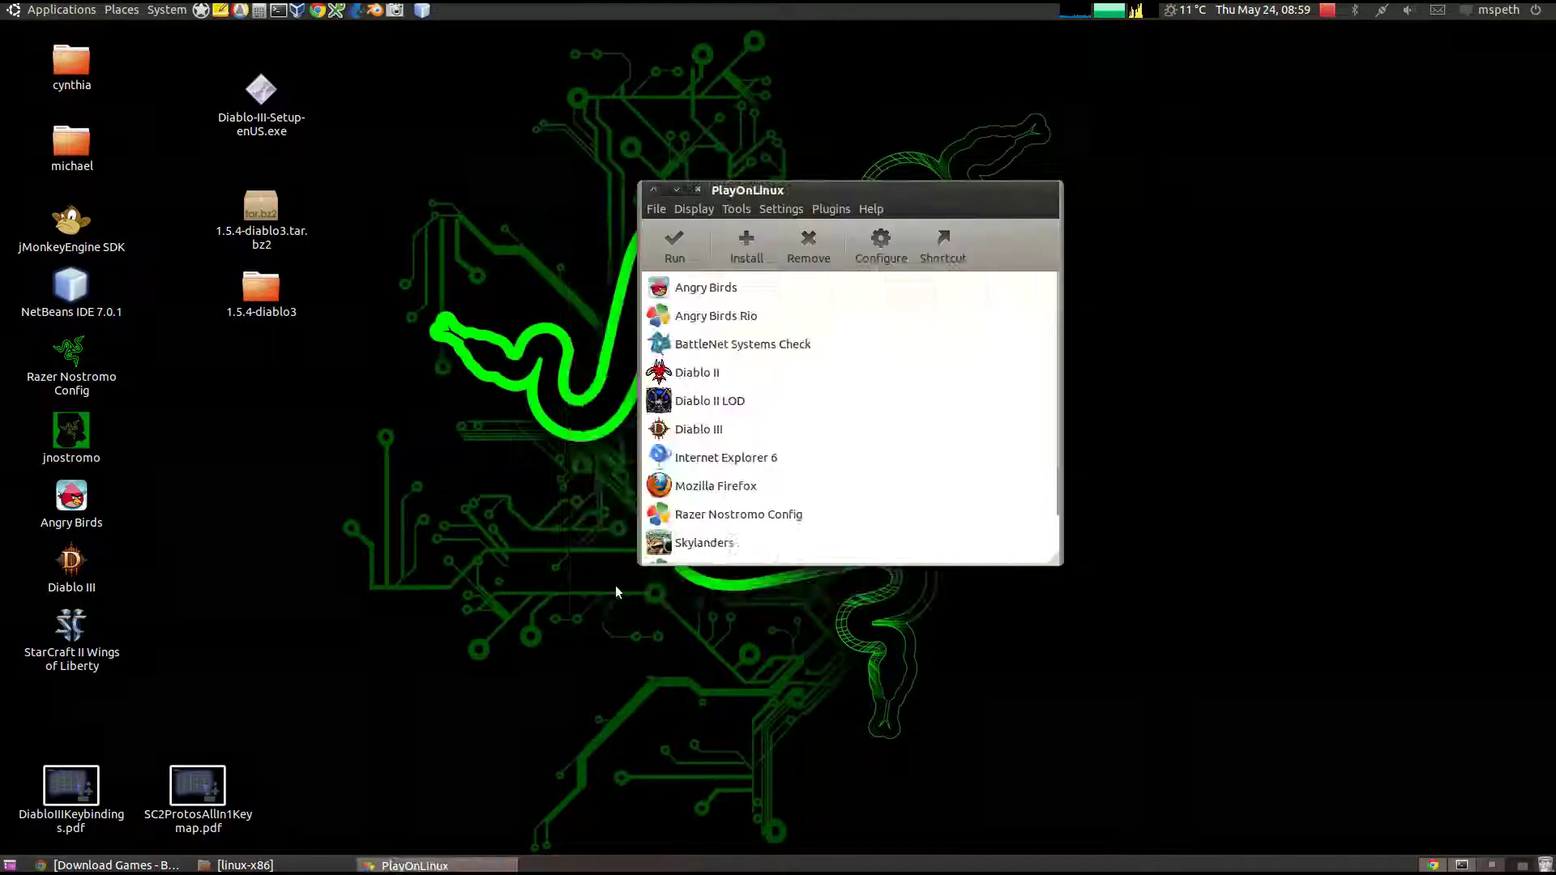
{"action": "left_click", "coordinate": [881, 602]}
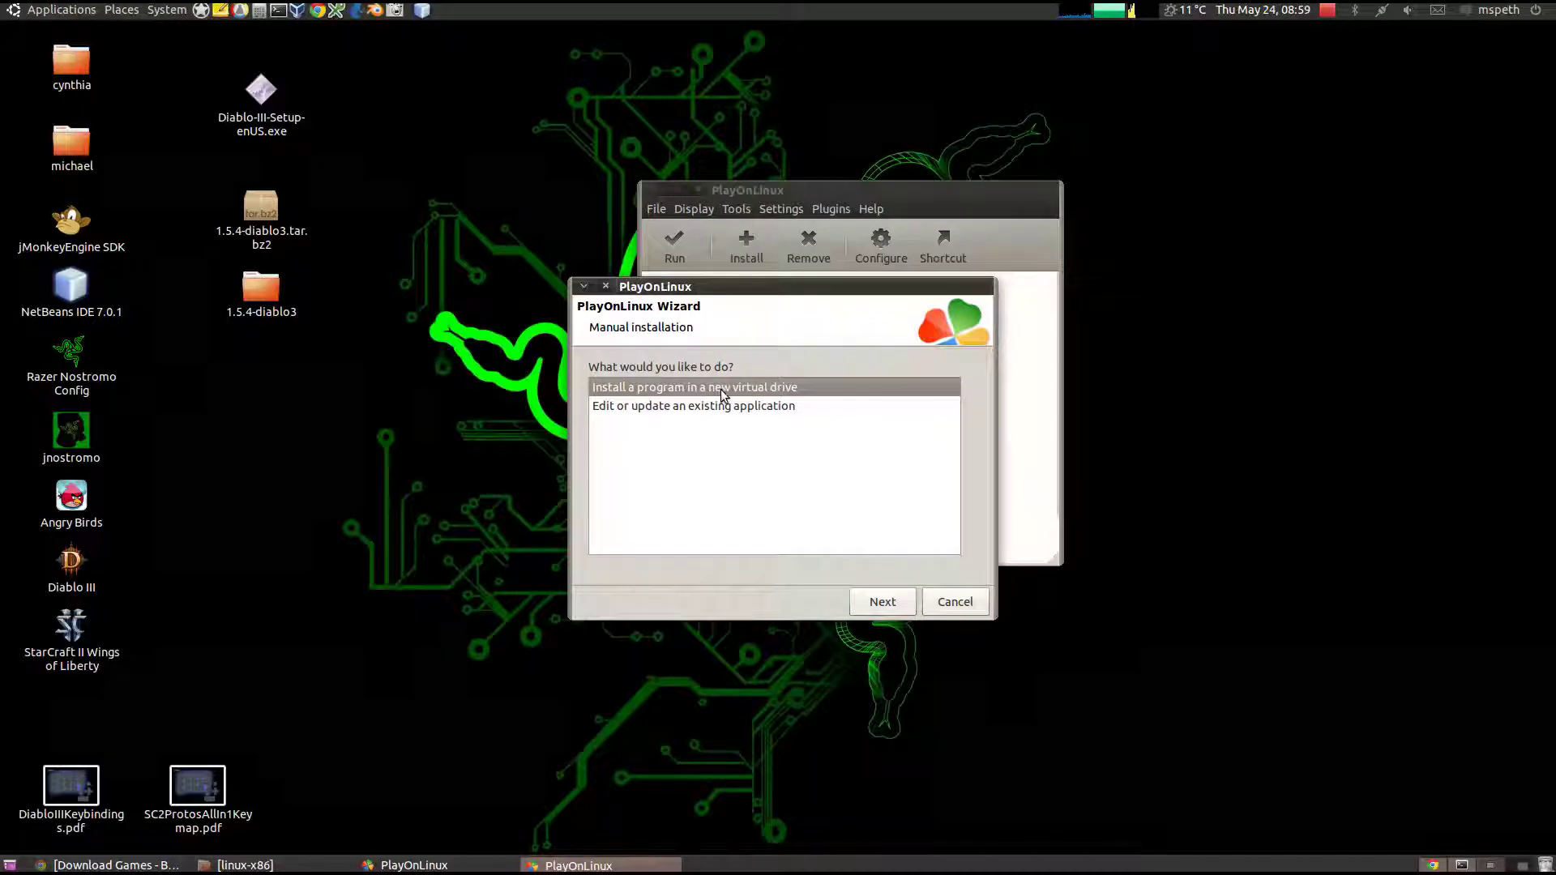
{"action": "left_click", "coordinate": [890, 609]}
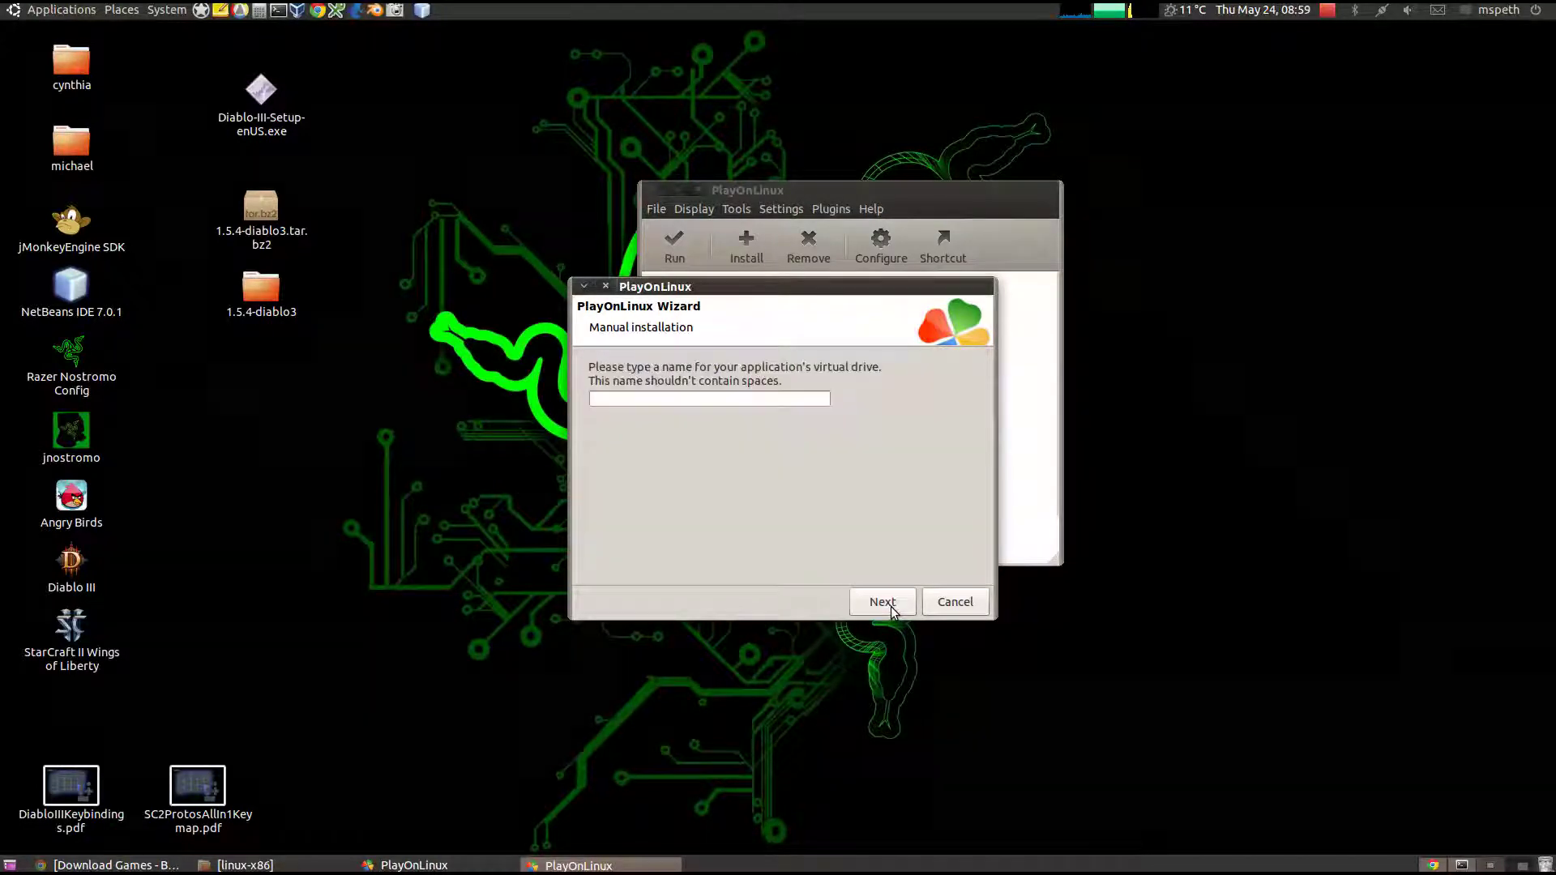
{"action": "left_click", "coordinate": [771, 400]}
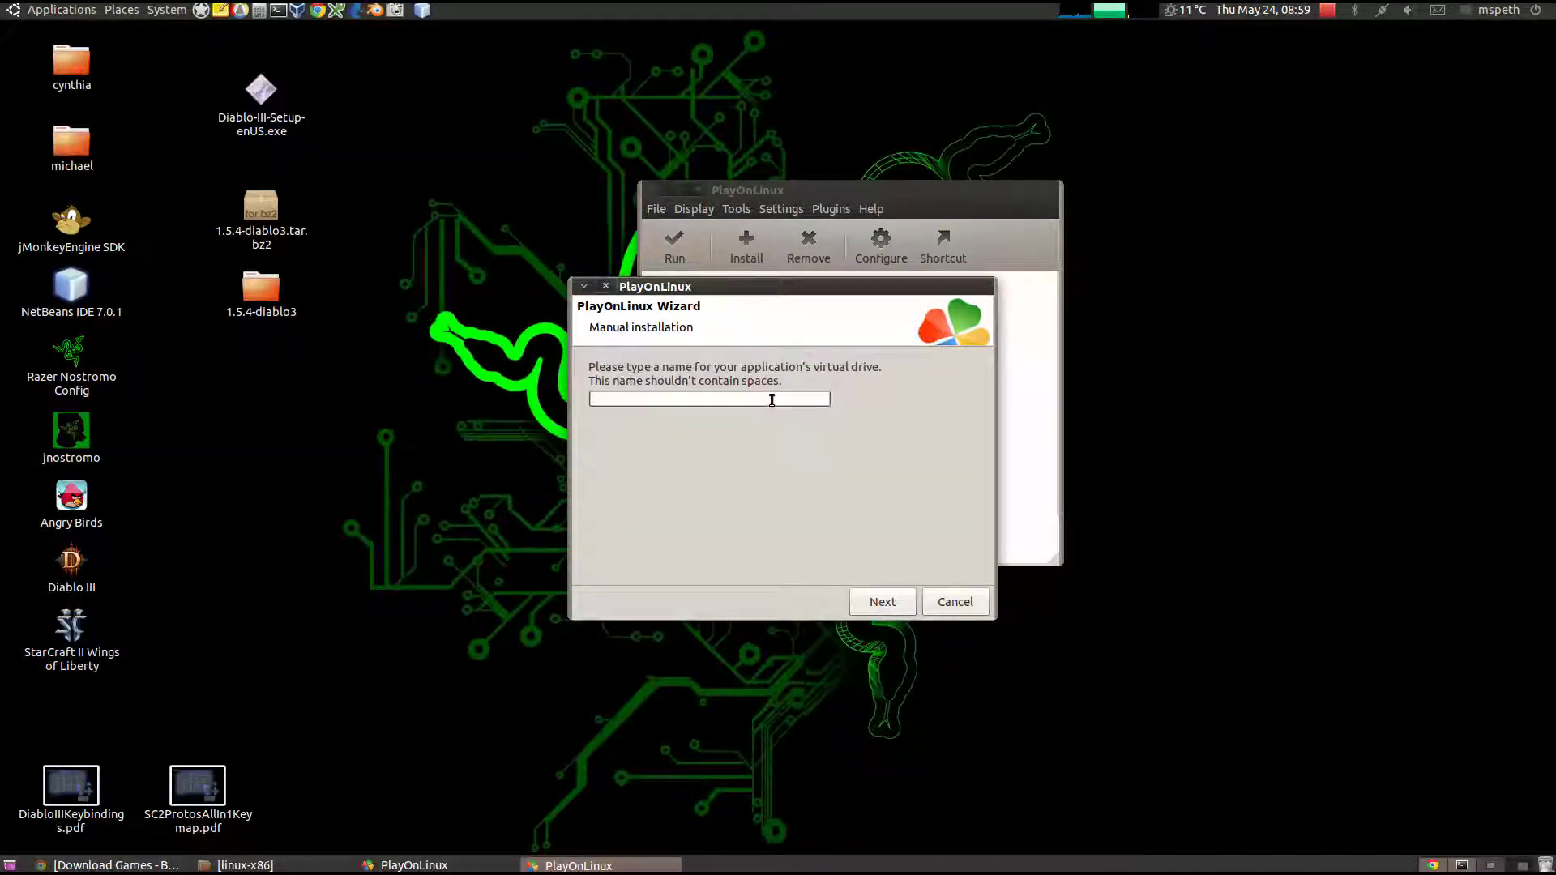
{"action": "type", "text": "diabloIII_vid_expl"}
{"action": "left_click", "coordinate": [881, 600]}
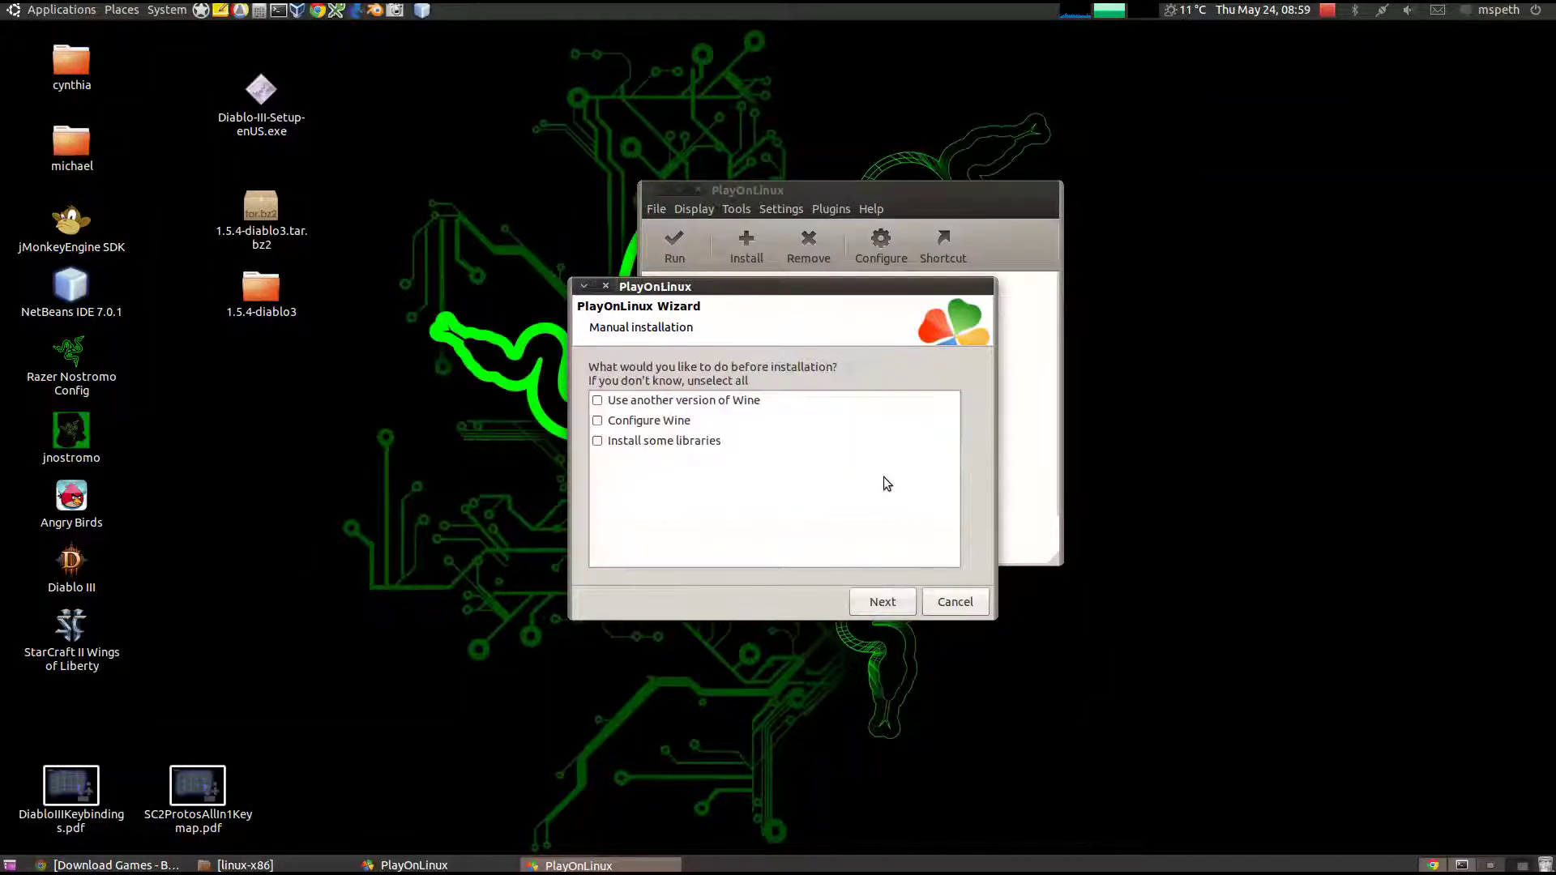
{"action": "left_click", "coordinate": [600, 403]}
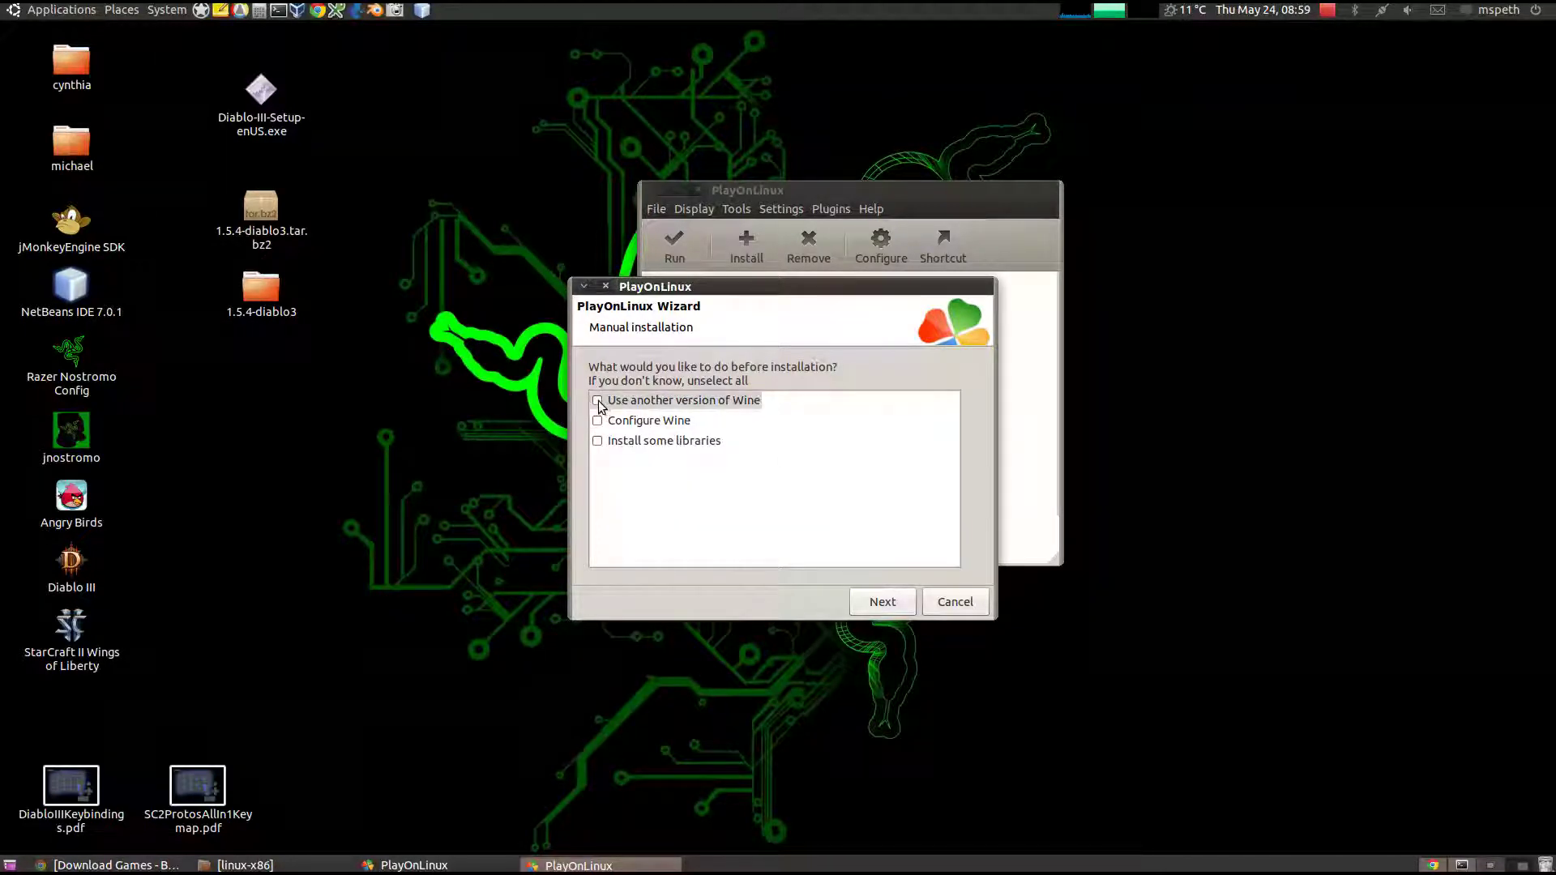
{"action": "left_click", "coordinate": [880, 601]}
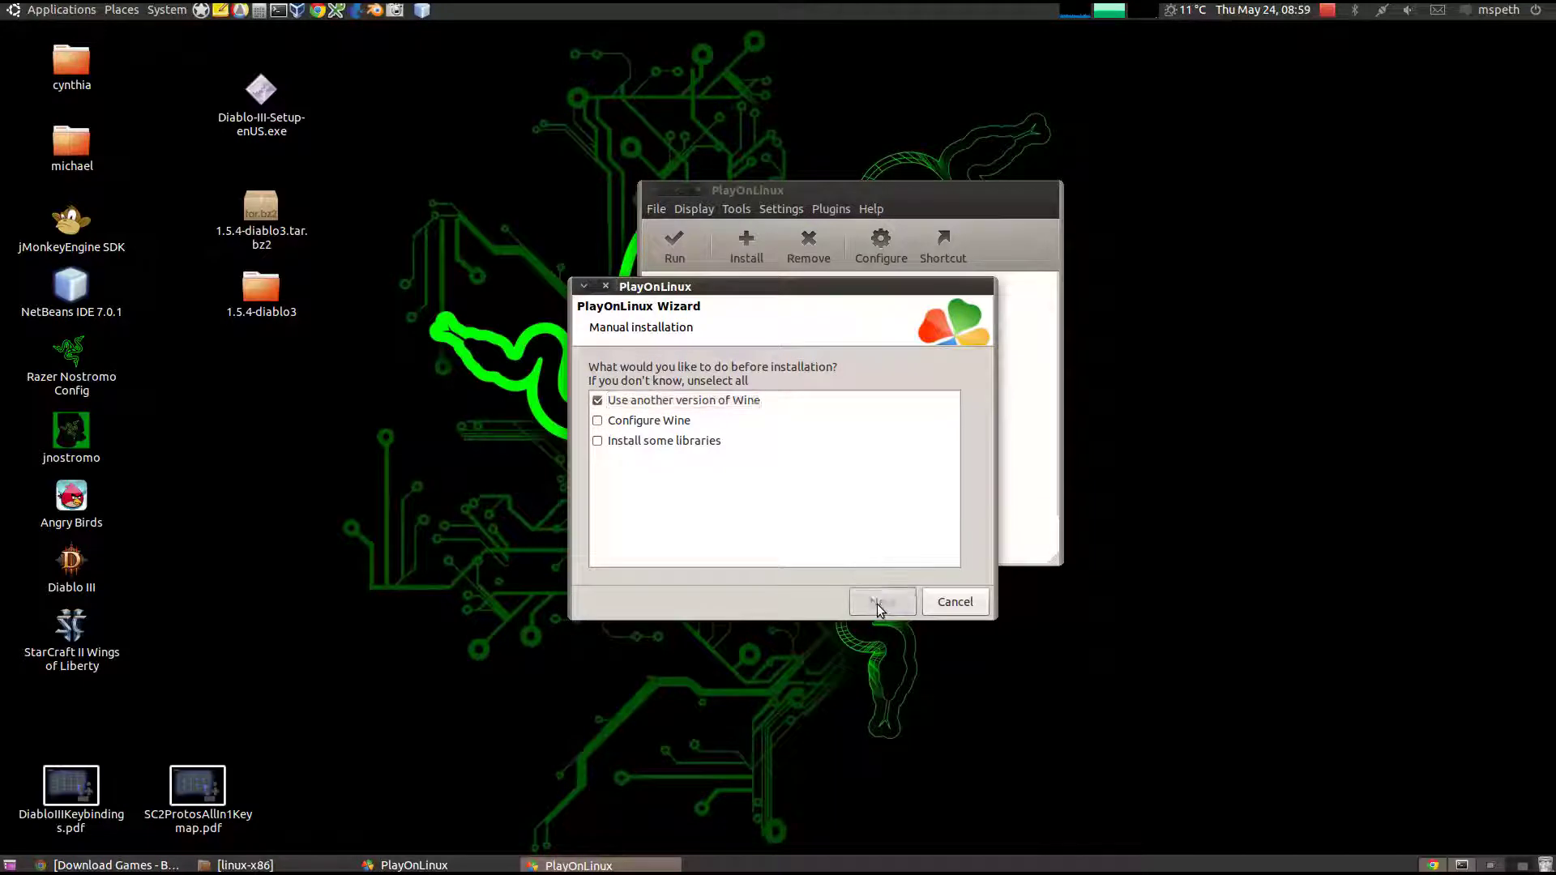
- Choose Wine 1.5.4-diablo3 for the new drive and install Wine Gecko when prompted
{"action": "scroll", "coordinate": [742, 488], "scroll_direction": "down", "scroll_amount": 2}
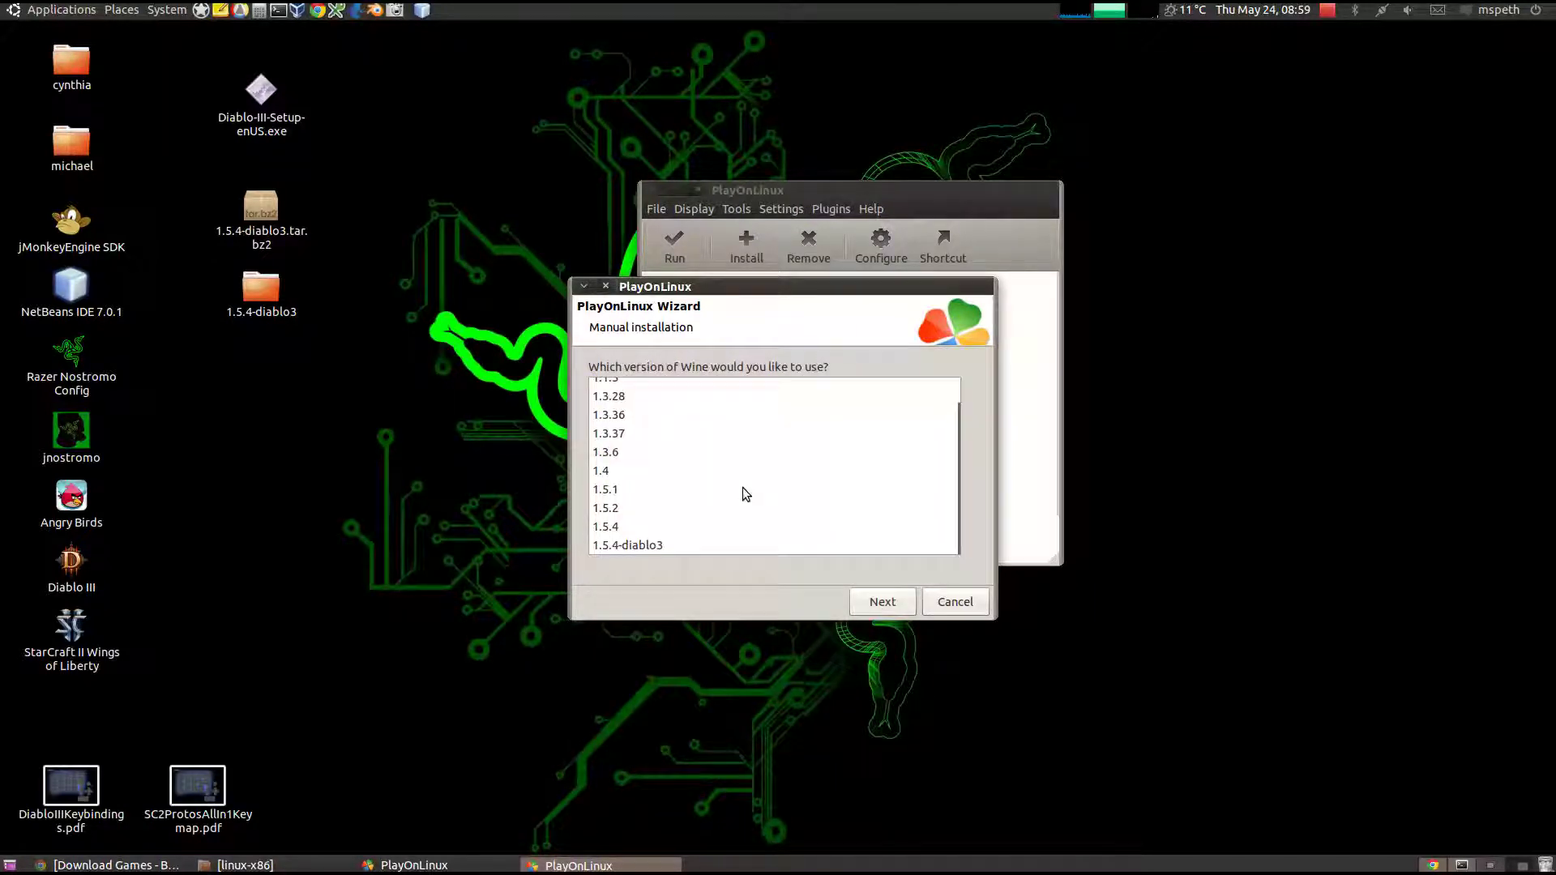
{"action": "left_click", "coordinate": [644, 542]}
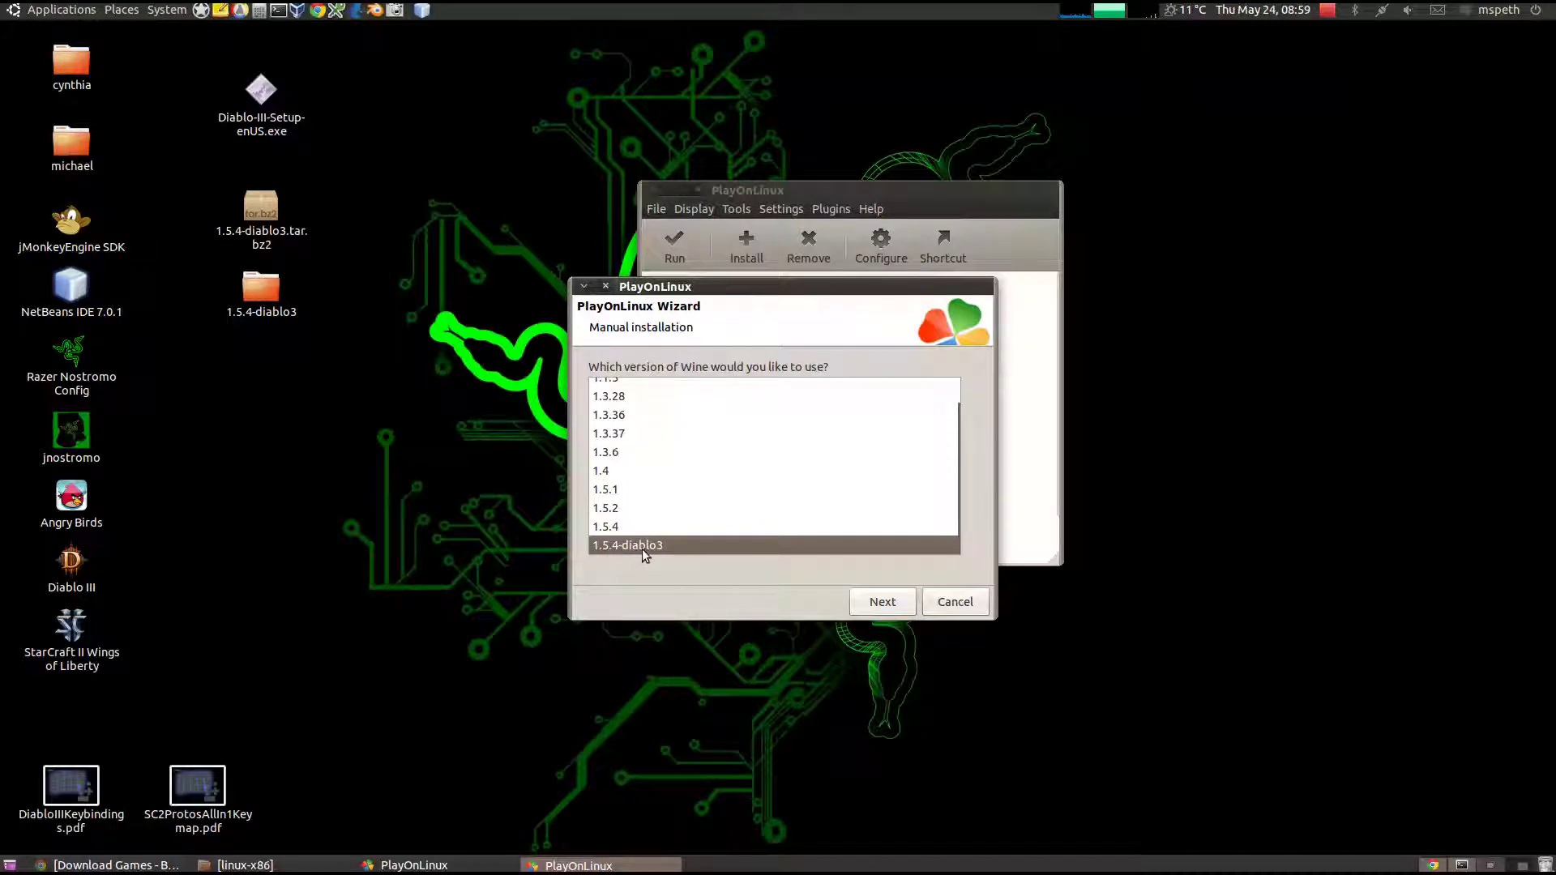
{"action": "left_click", "coordinate": [868, 601]}
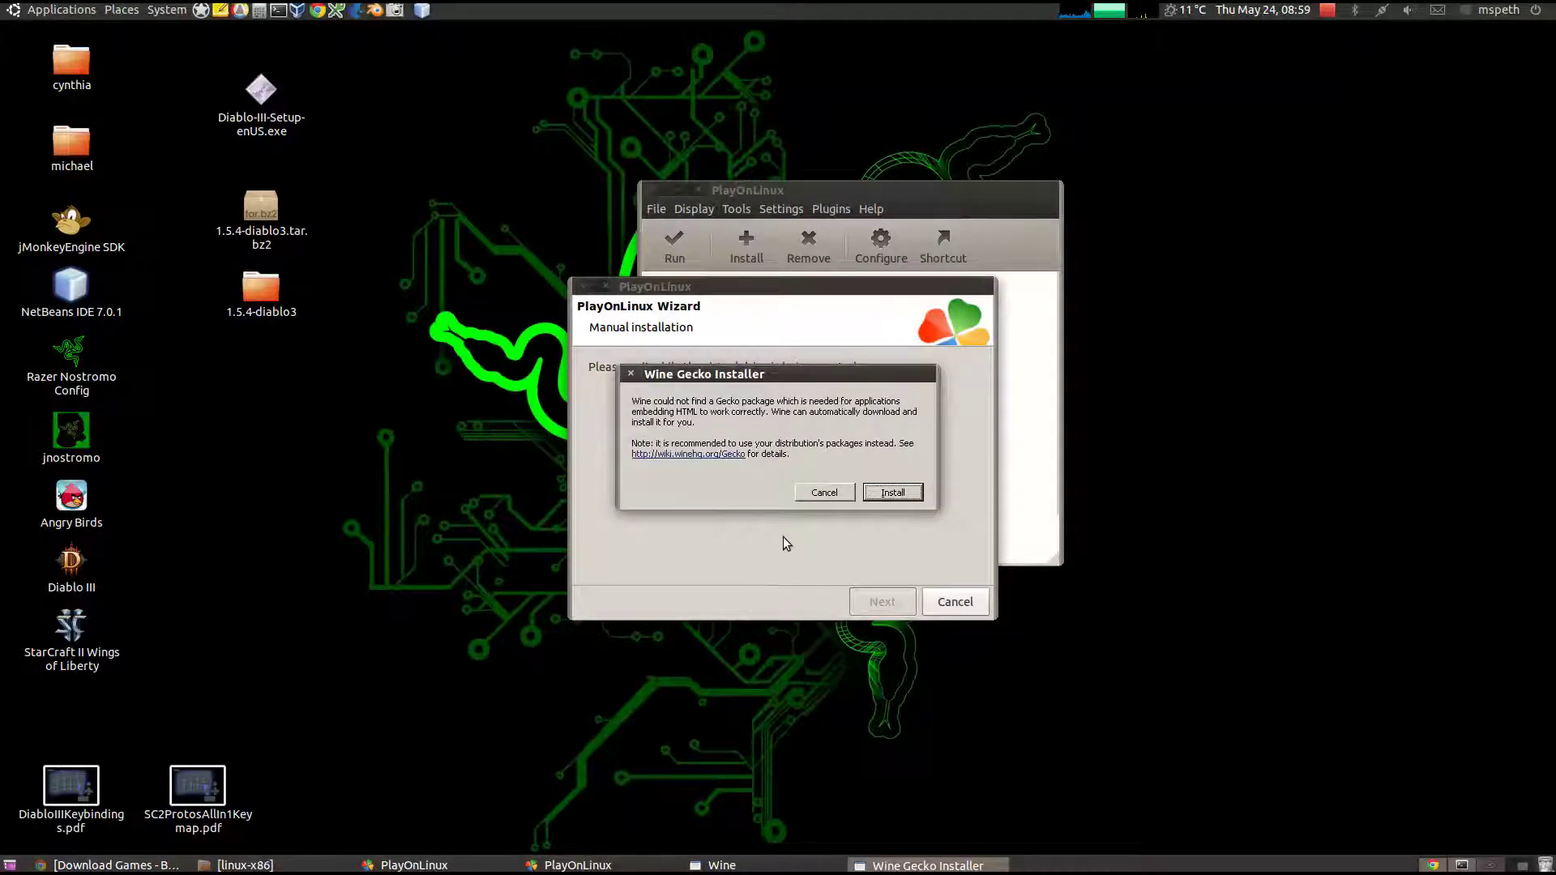
{"action": "left_click", "coordinate": [892, 493]}
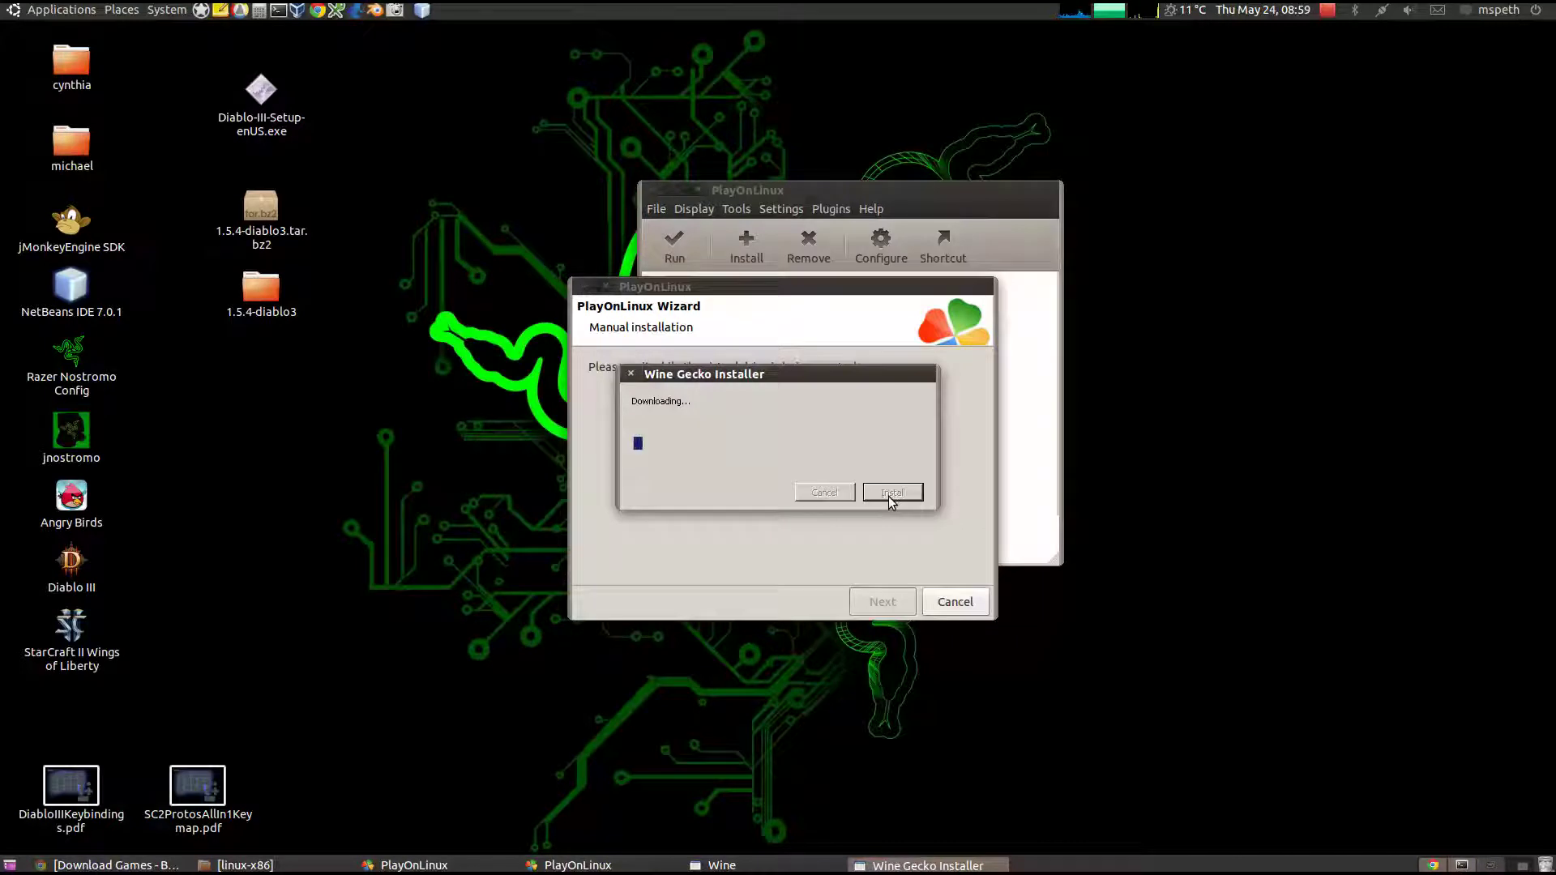
{"action": "left_click", "coordinate": [866, 318]}
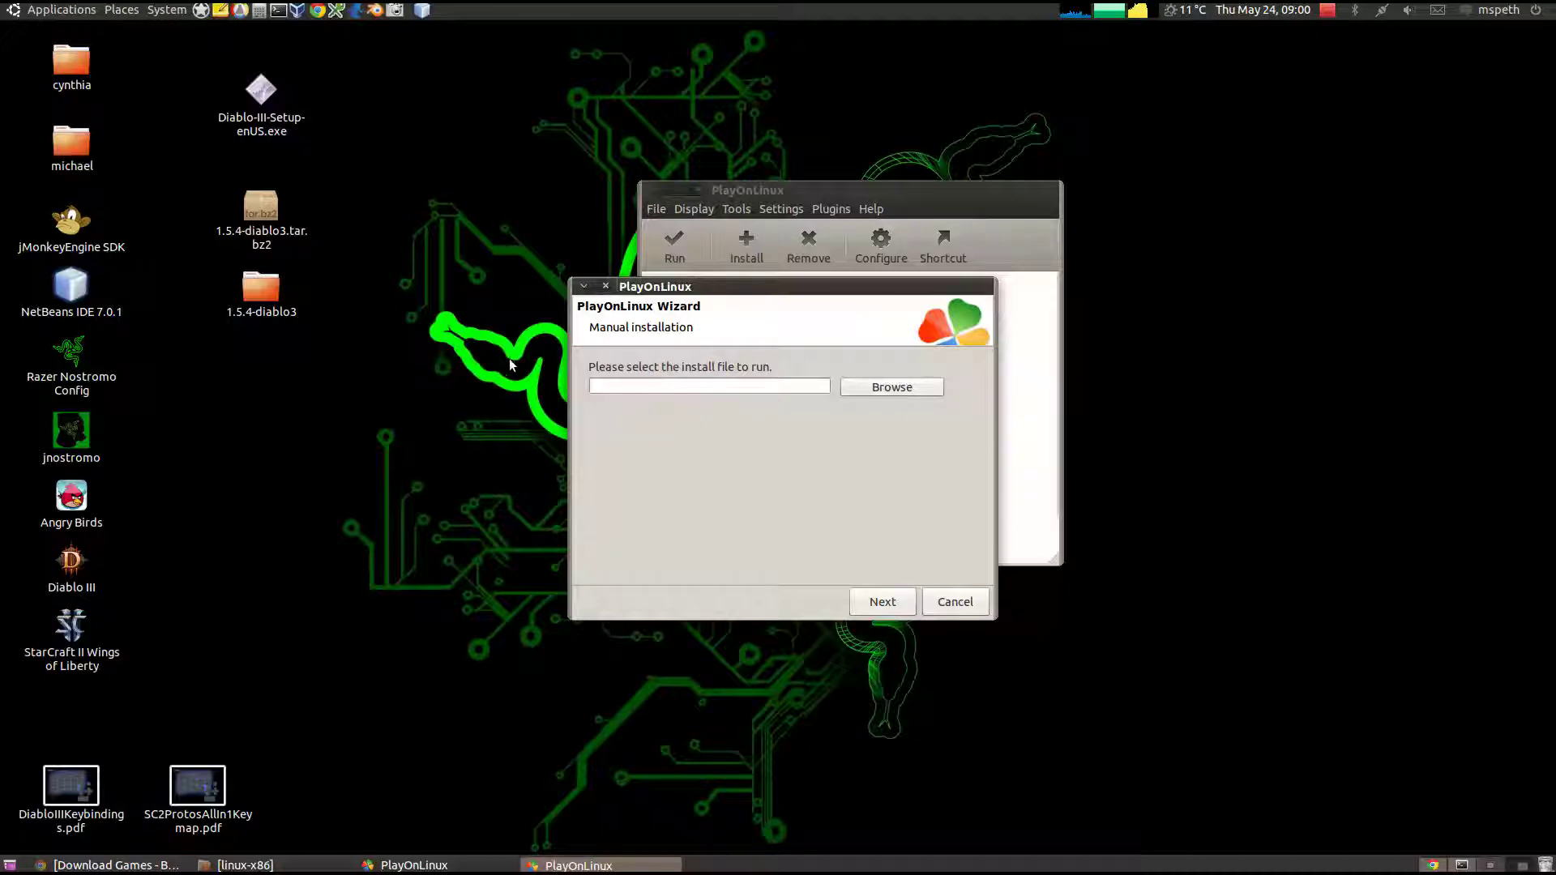
- Choose Diablo-III-Setup-enUS.exe on the Desktop as the install file and run it
{"action": "mouse_move", "coordinate": [336, 61]}
{"action": "left_mouse_down"}
{"action": "mouse_move", "coordinate": [215, 163]}
{"action": "mouse_move", "coordinate": [346, 62]}
{"action": "left_mouse_up"}
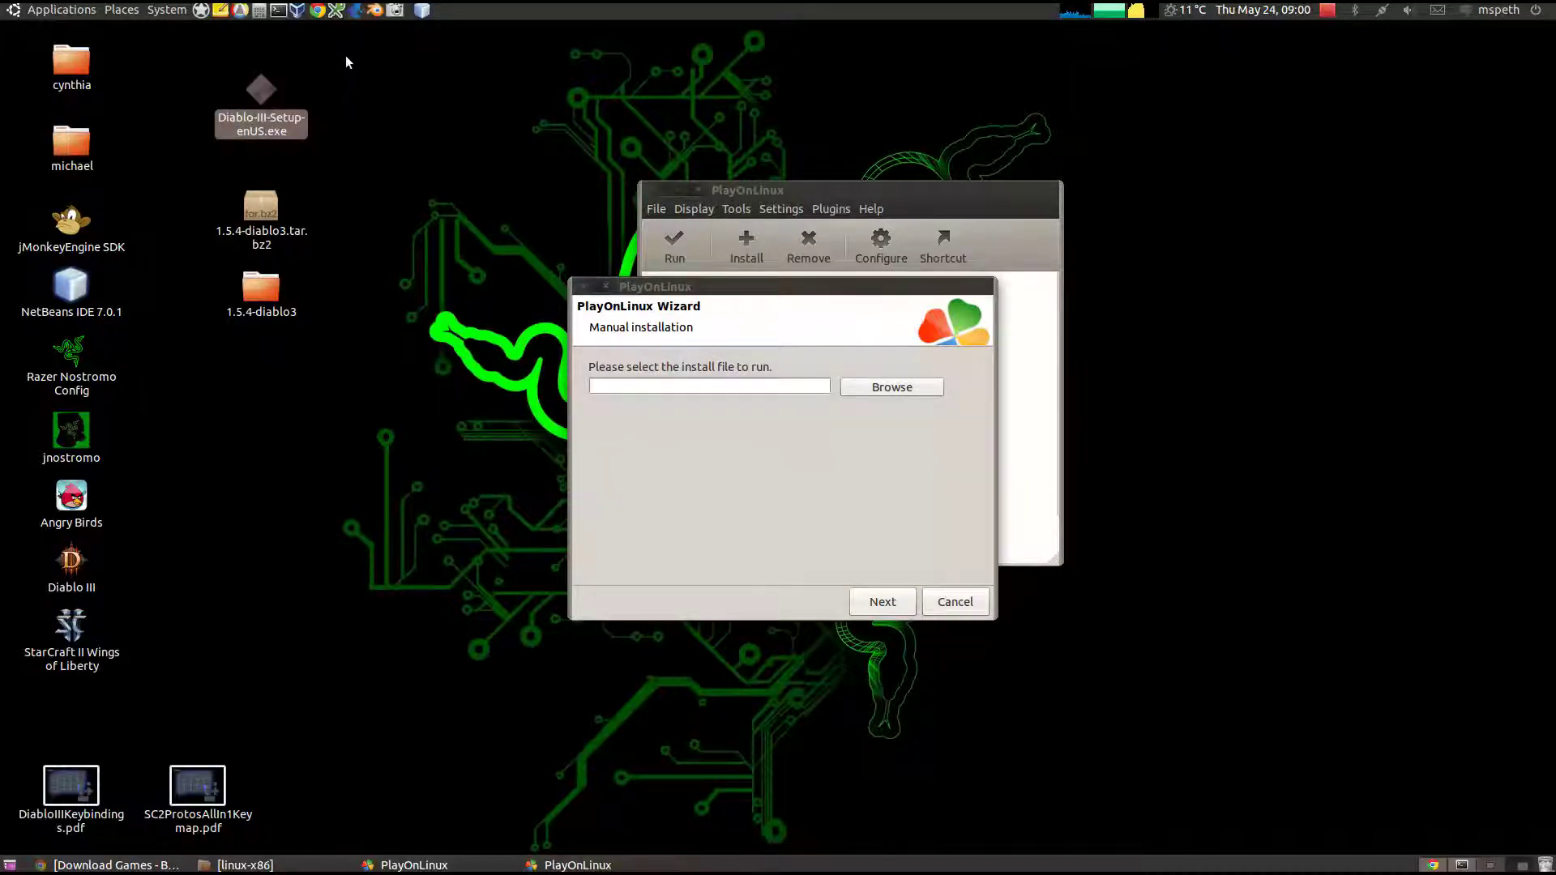
{"action": "left_click", "coordinate": [906, 388]}
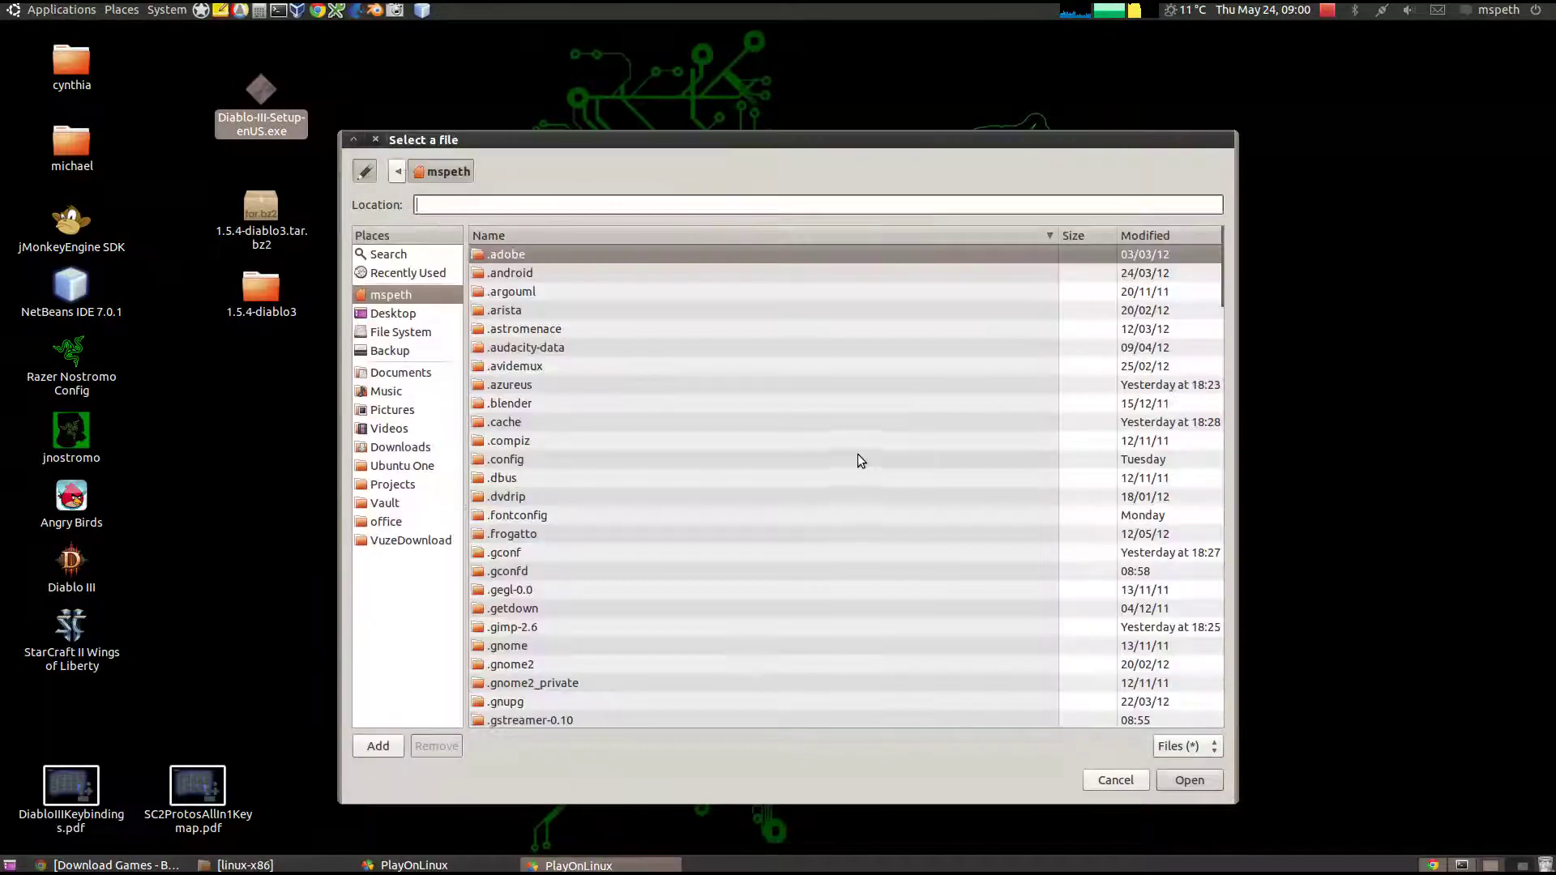
{"action": "left_click", "coordinate": [394, 316]}
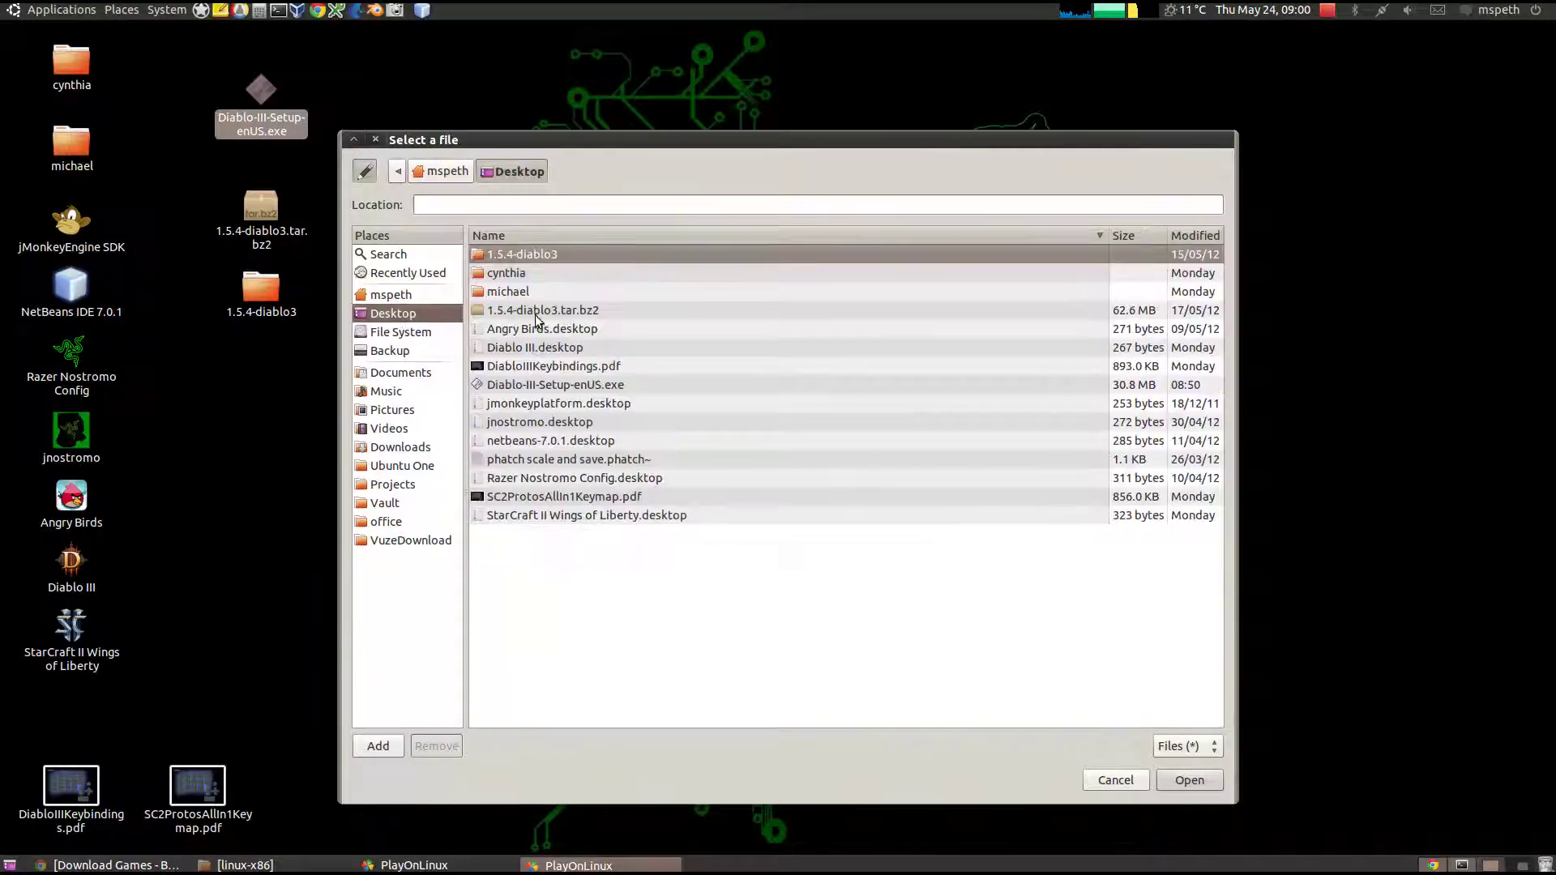
{"action": "left_click", "coordinate": [538, 384]}
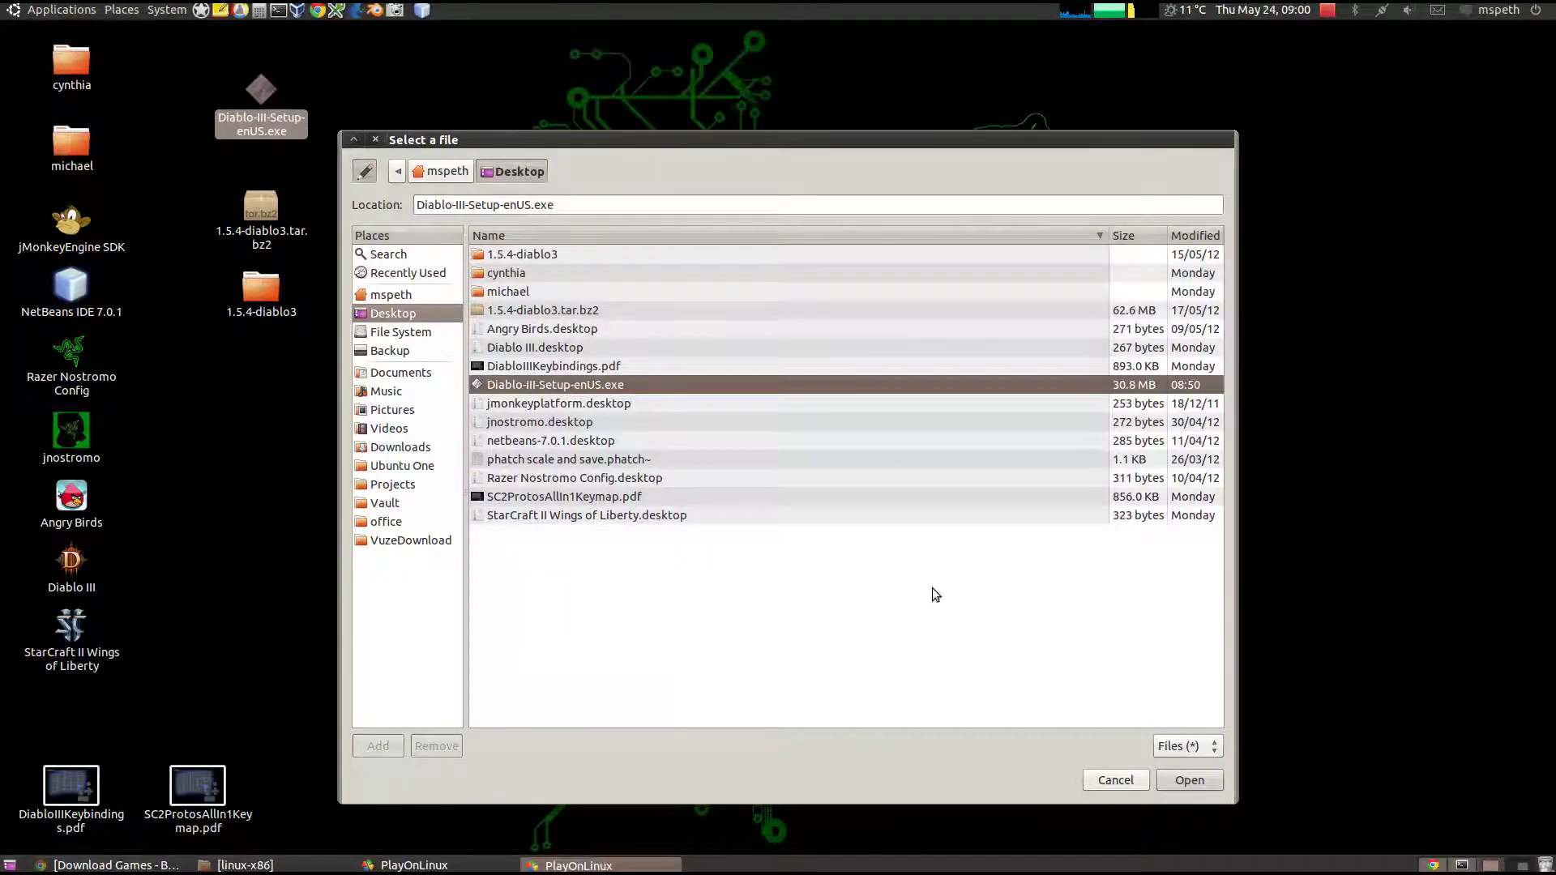
{"action": "left_click", "coordinate": [1187, 779]}
{"action": "left_click", "coordinate": [892, 601]}
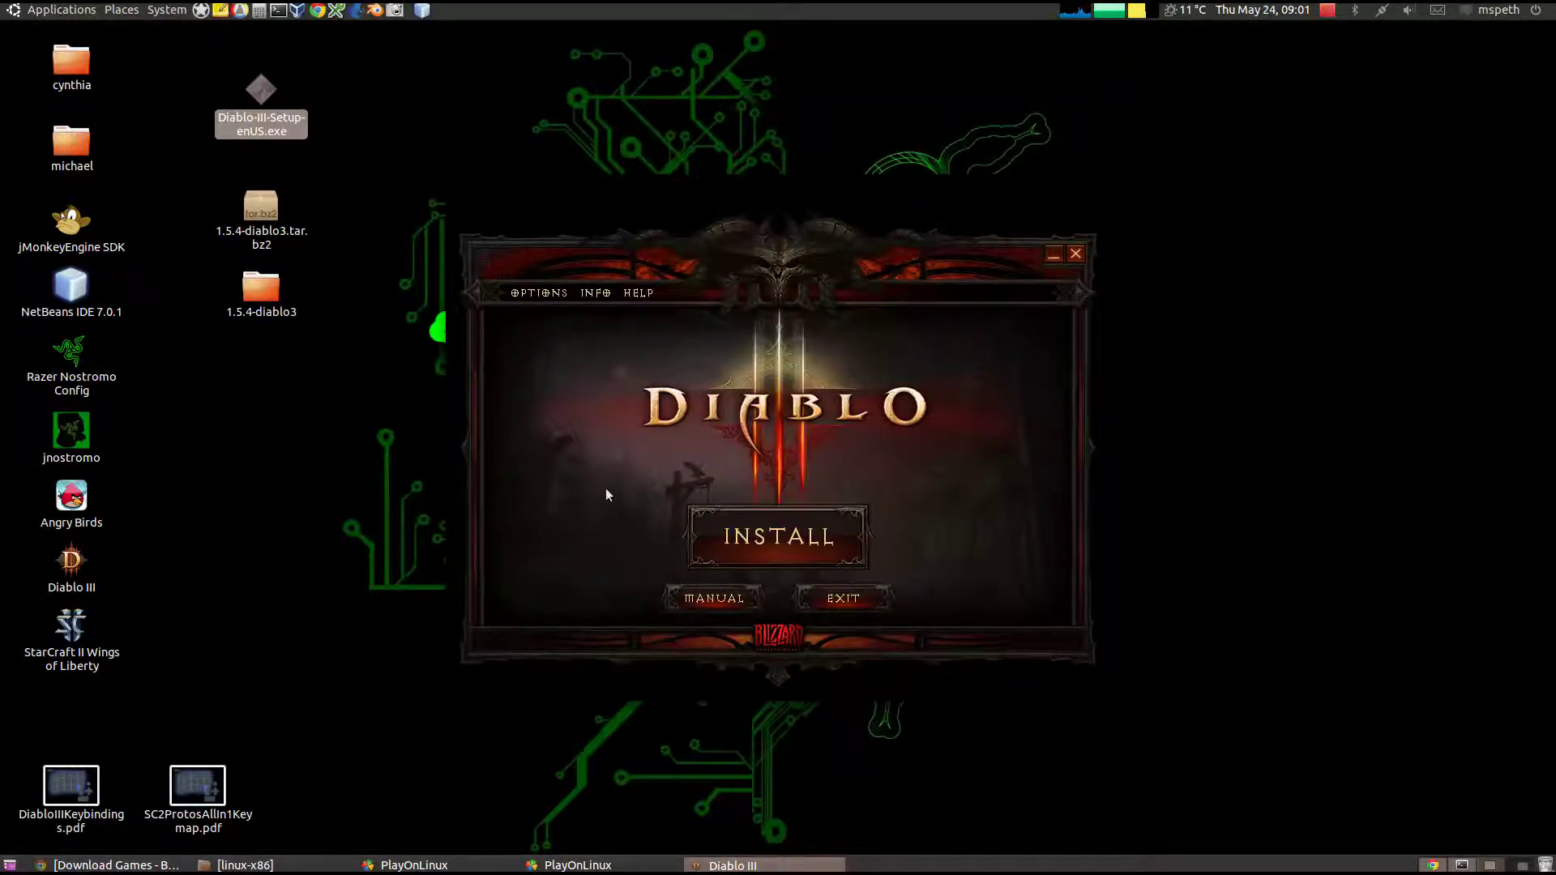
- Start the install to C:\Program Files\Diablo III and accept the license agreement
{"action": "left_click", "coordinate": [531, 292]}
{"action": "mouse_move", "coordinate": [600, 292]}
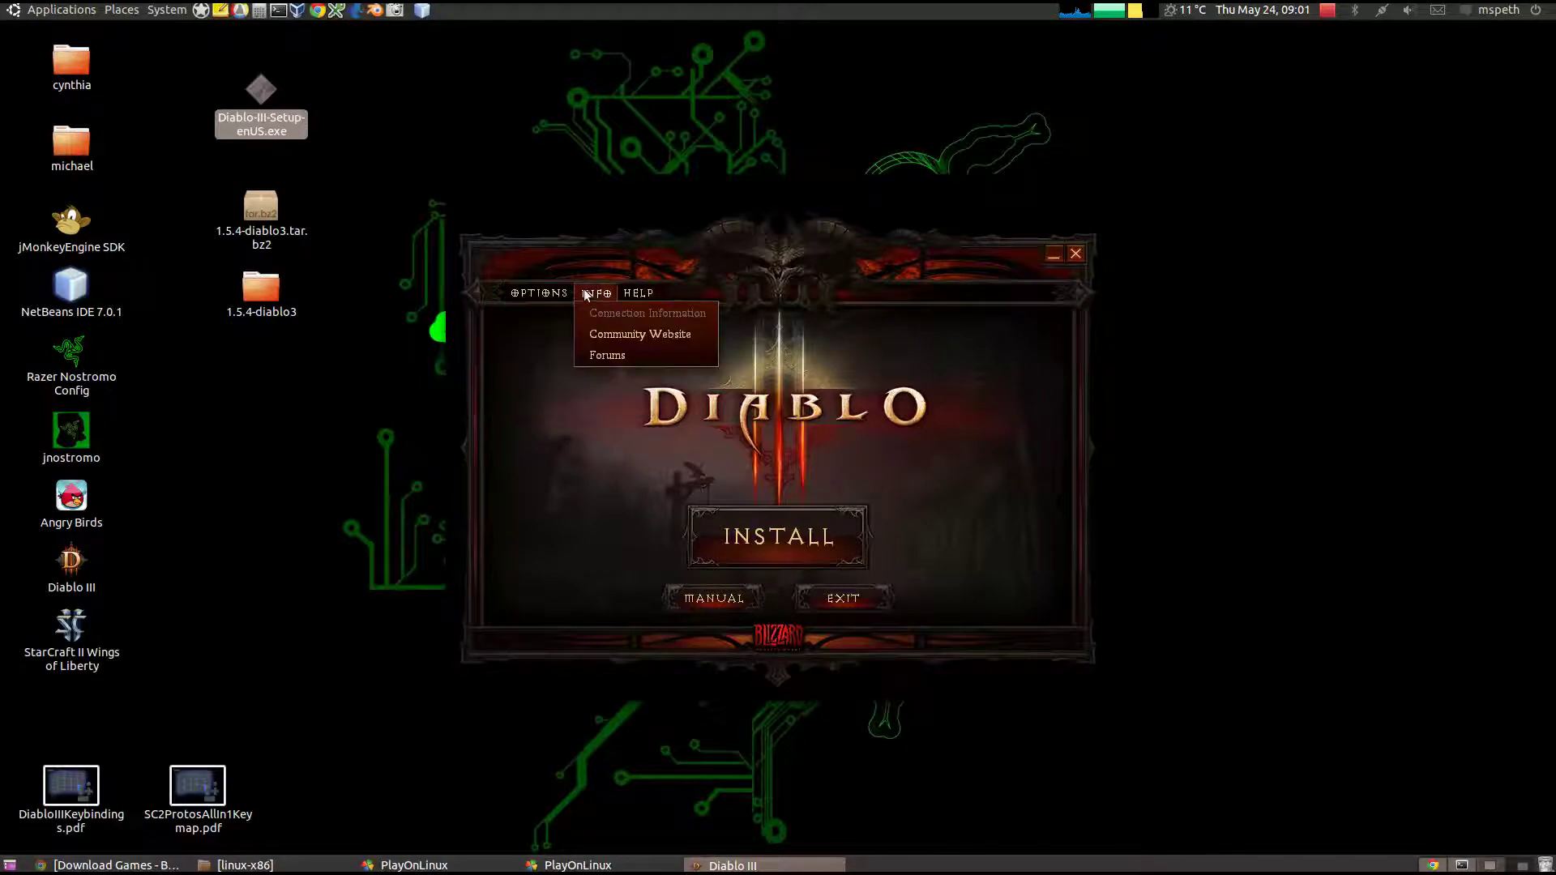
{"action": "left_click", "coordinate": [802, 538]}
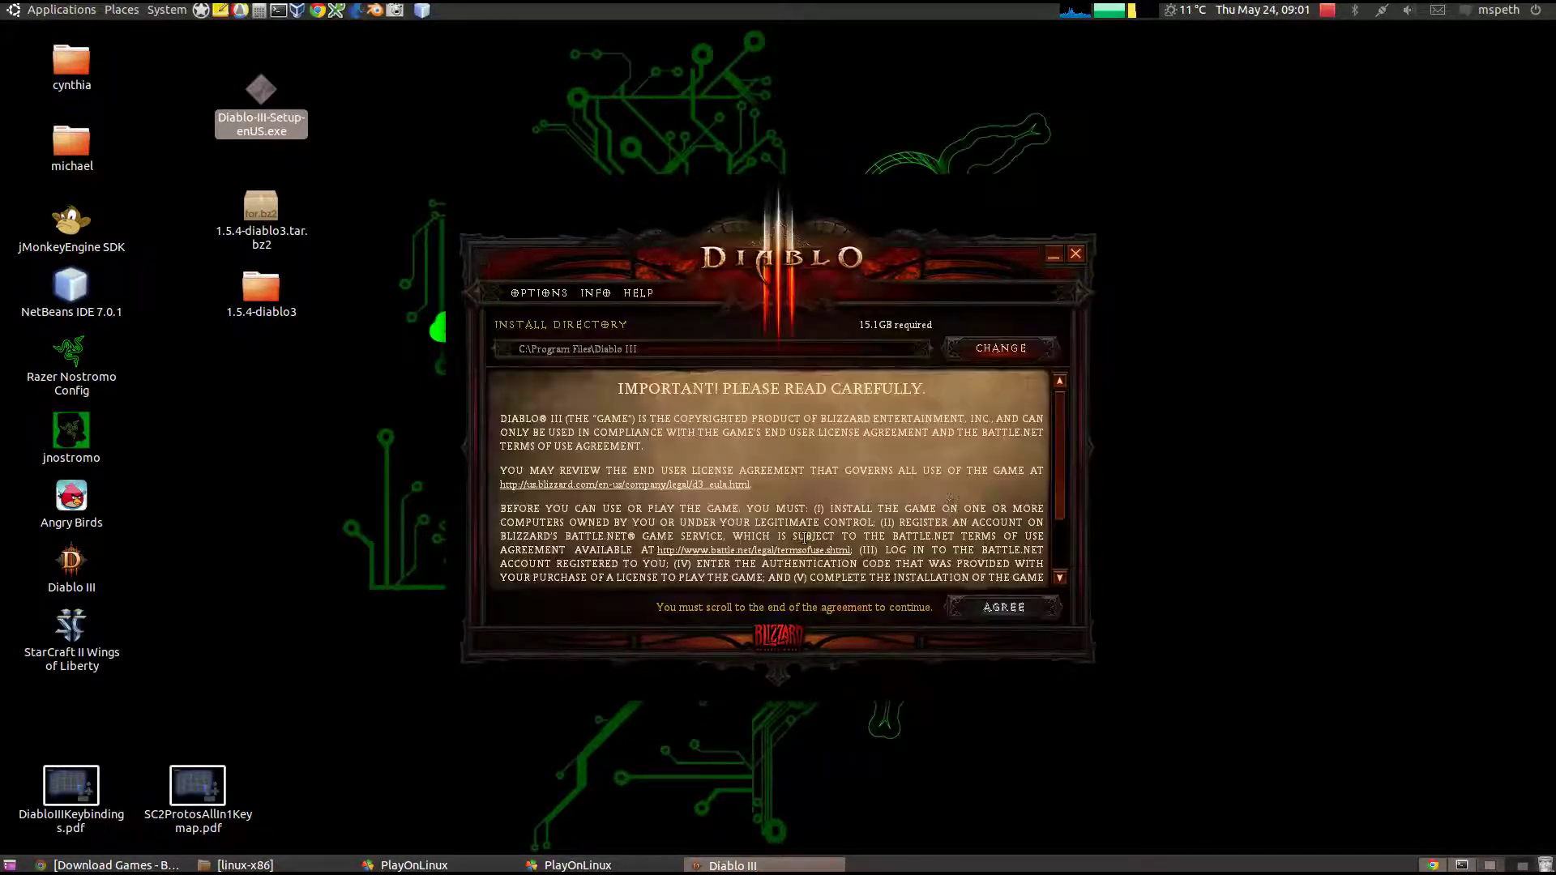
{"action": "scroll", "coordinate": [1062, 441], "scroll_direction": "down", "scroll_amount": 3}
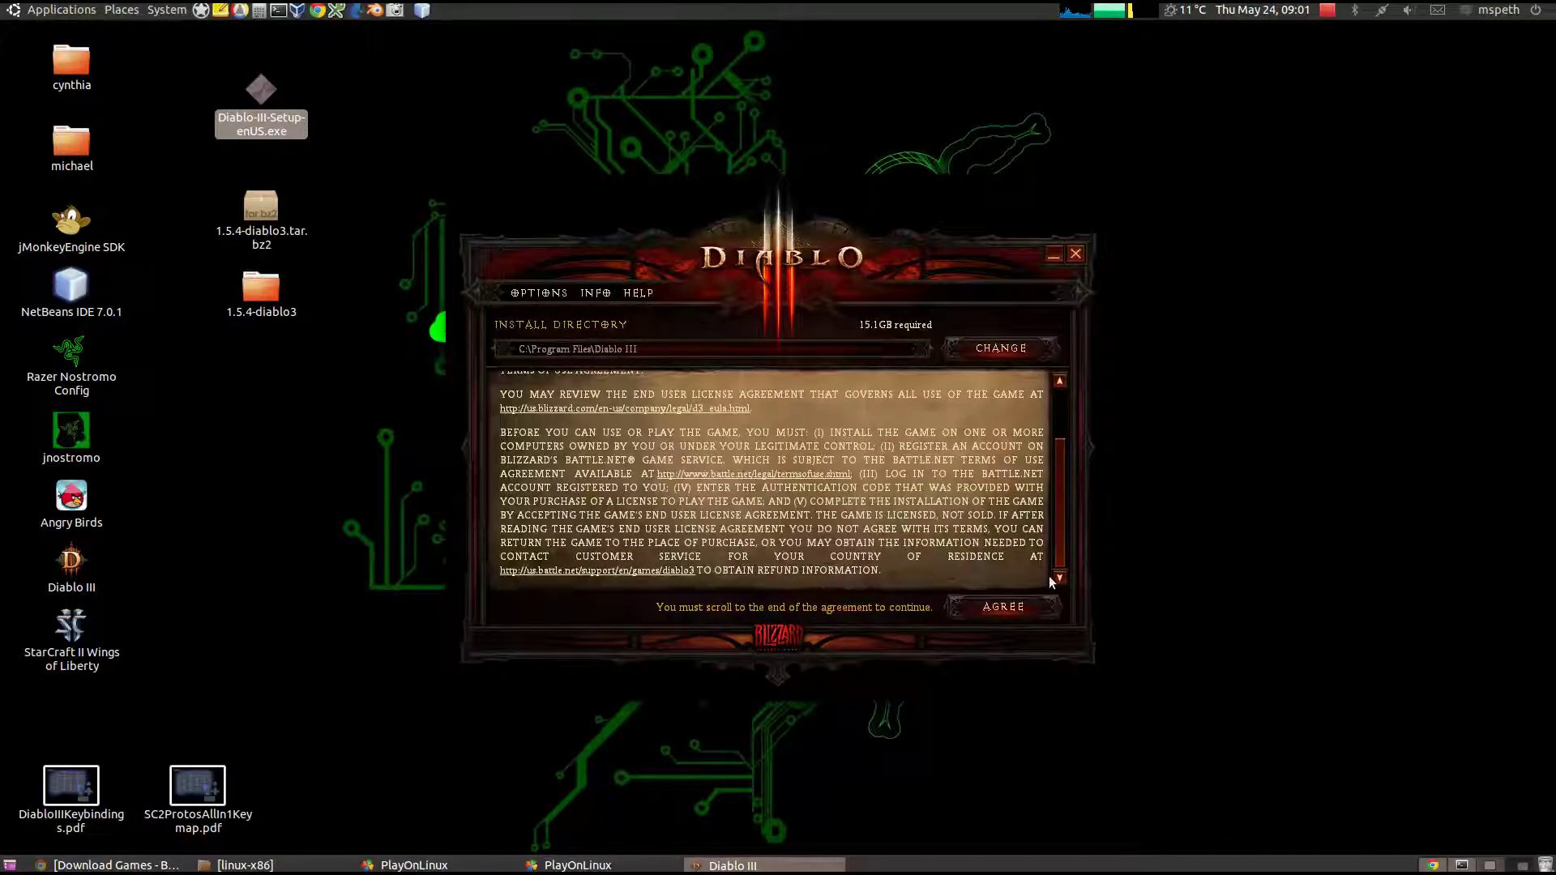
{"action": "left_click", "coordinate": [1003, 607]}
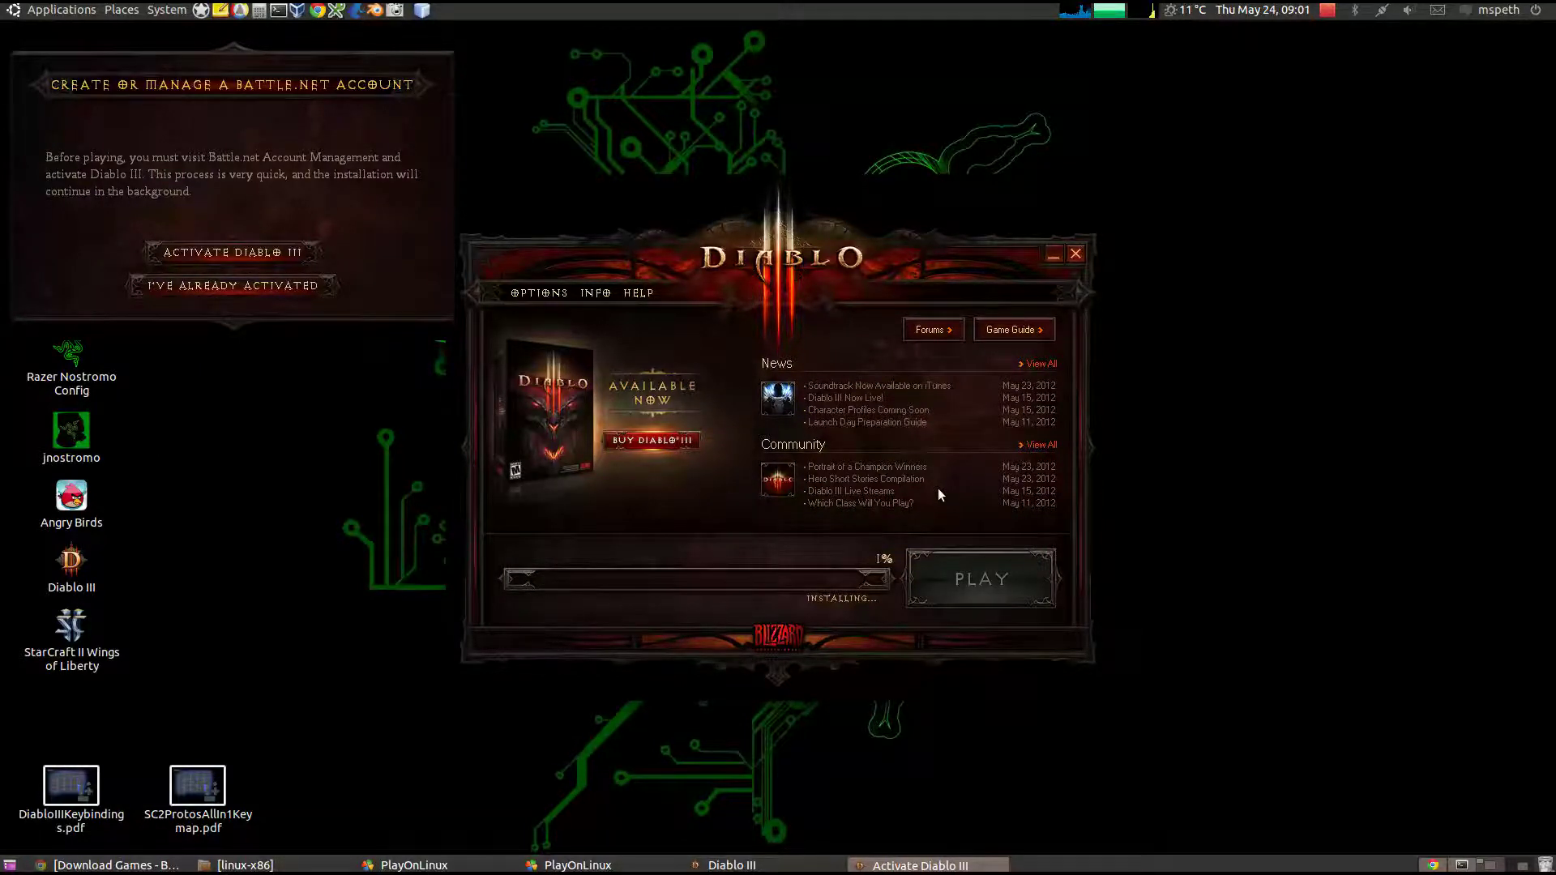
- Dismiss the Battle.net activation prompt, check the OPTIONS menus, then close the installer at 2%
{"action": "left_click", "coordinate": [189, 287]}
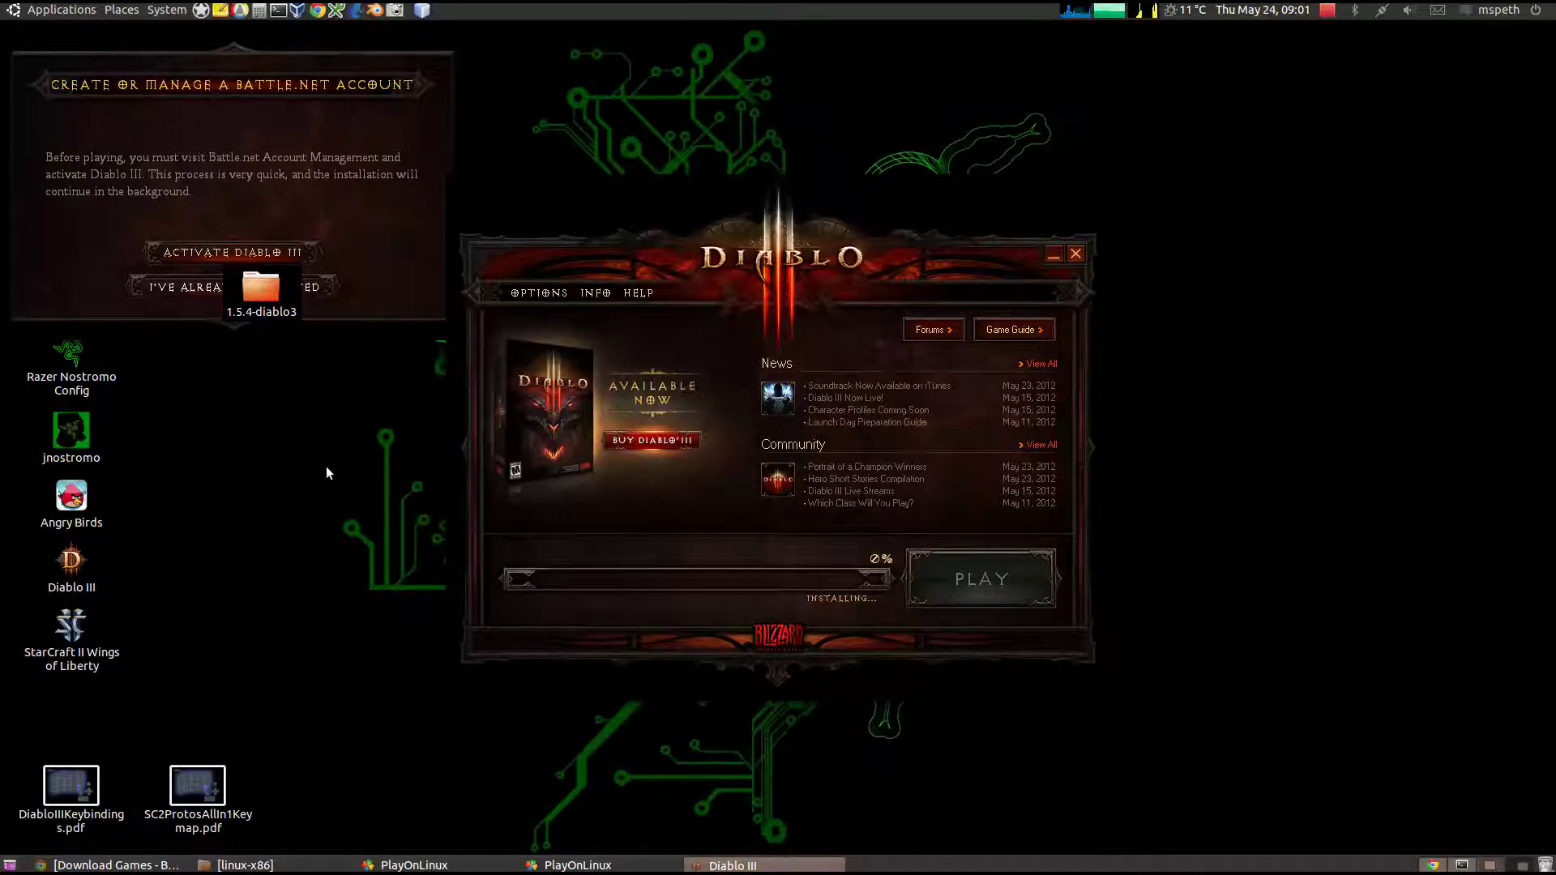
{"action": "left_click", "coordinate": [533, 294]}
{"action": "mouse_move", "coordinate": [585, 291]}
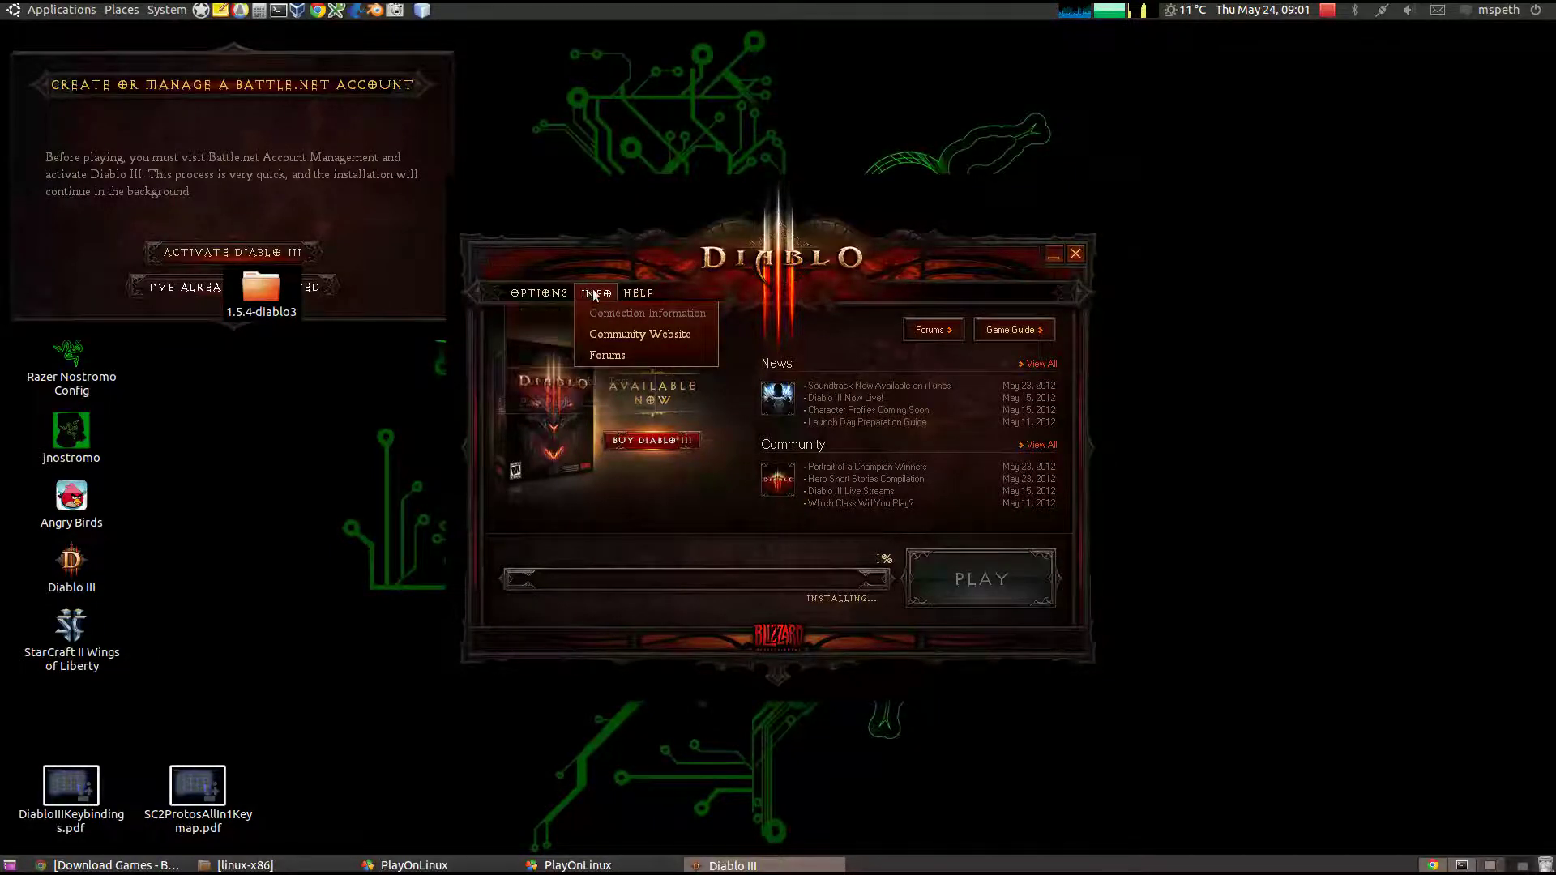
{"action": "mouse_move", "coordinate": [640, 293]}
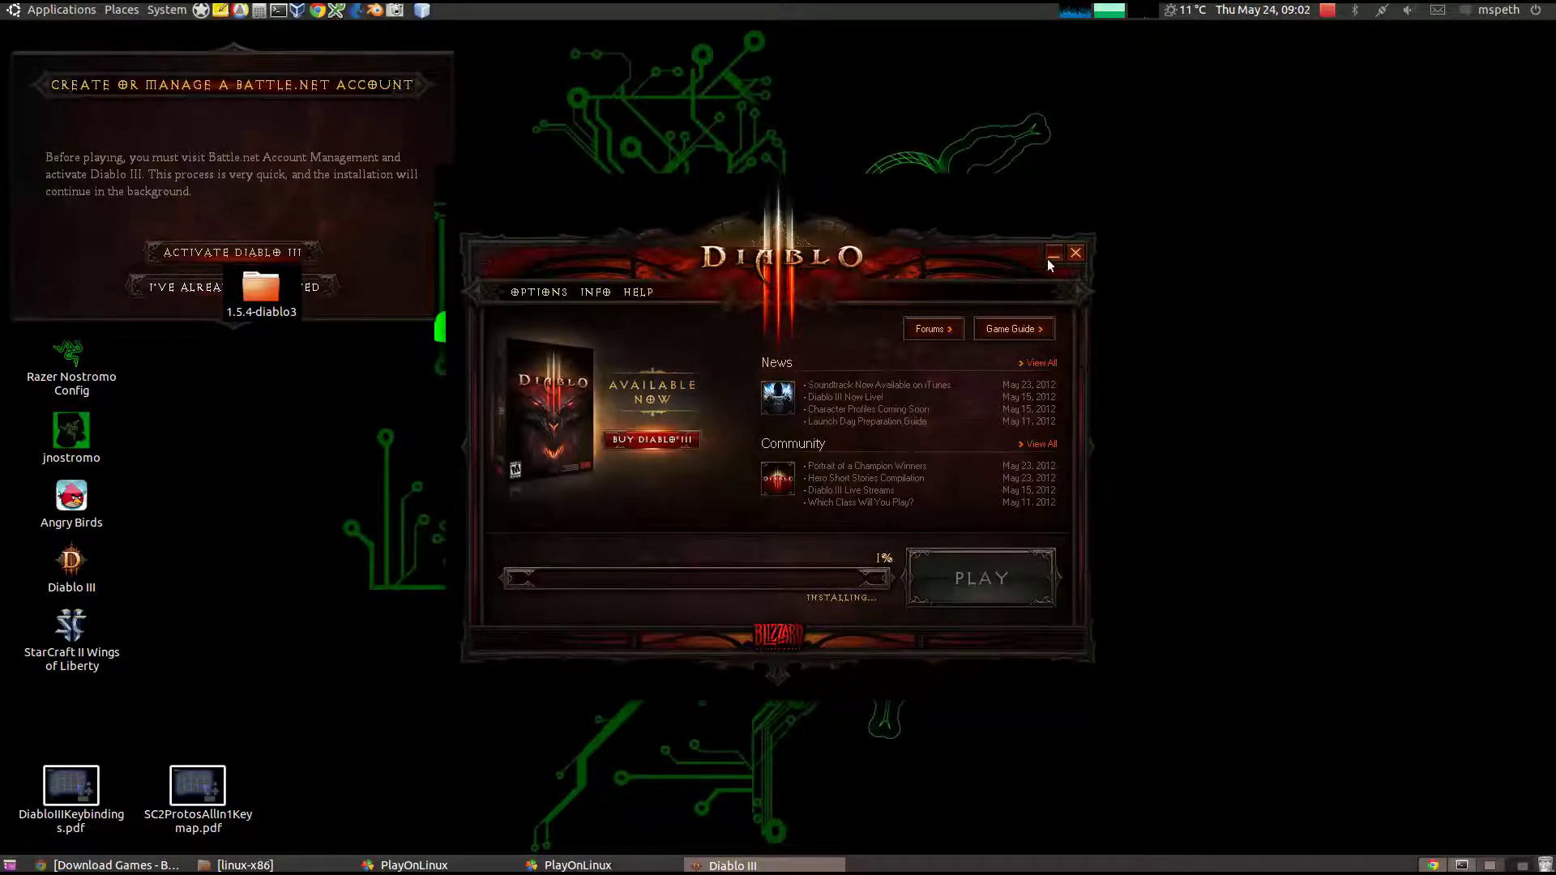
{"action": "left_click", "coordinate": [1075, 254]}
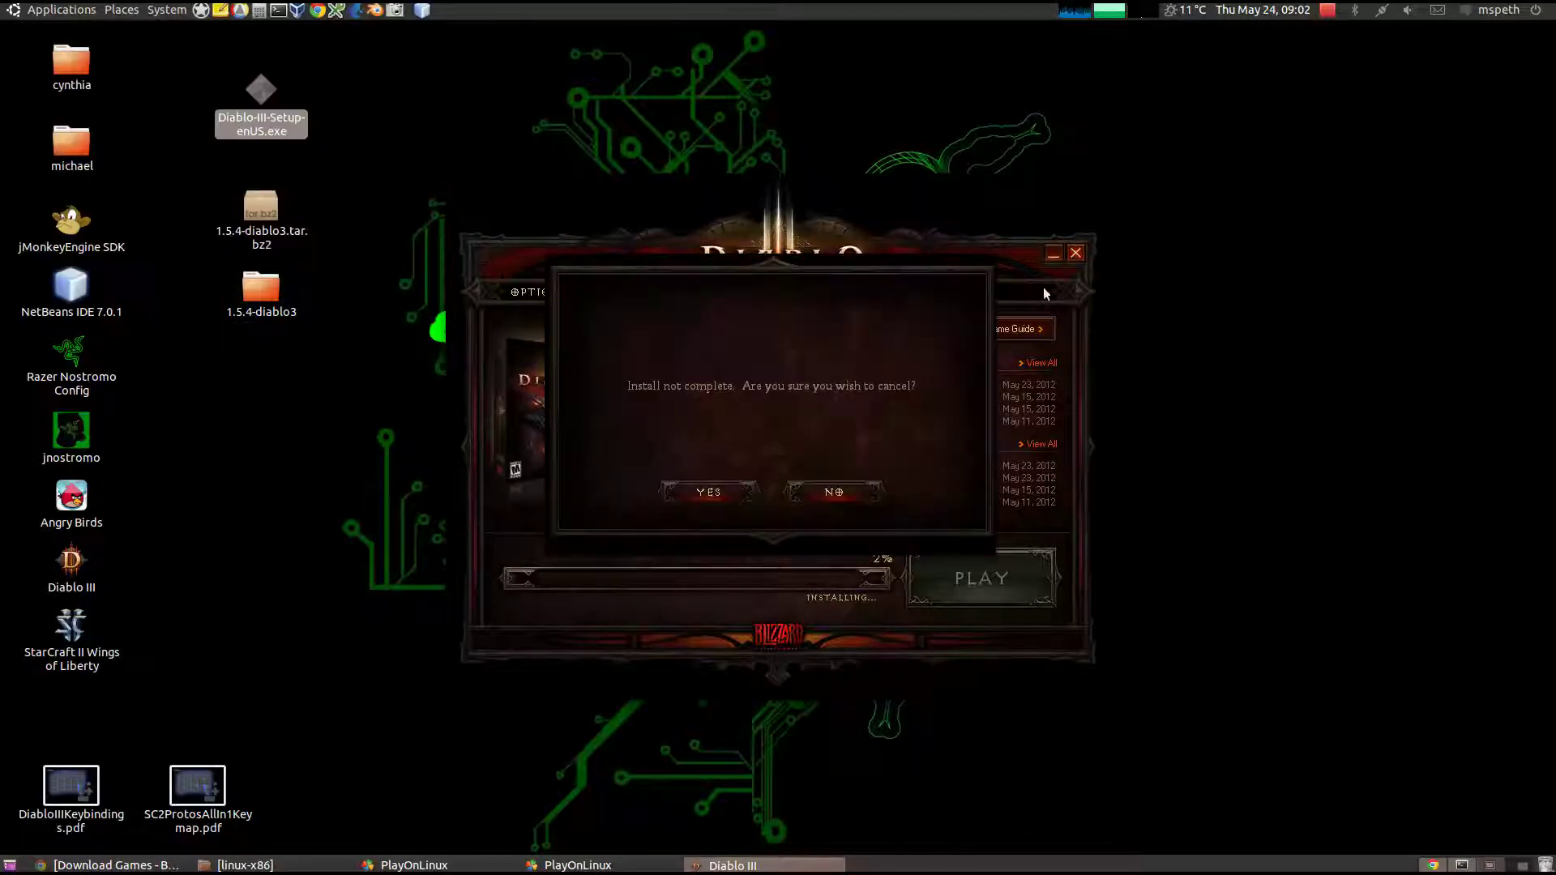
- Confirm cancelling the incomplete Diablo III install, then cancel the waiting PlayOnLinux wizard
{"action": "left_click", "coordinate": [731, 493]}
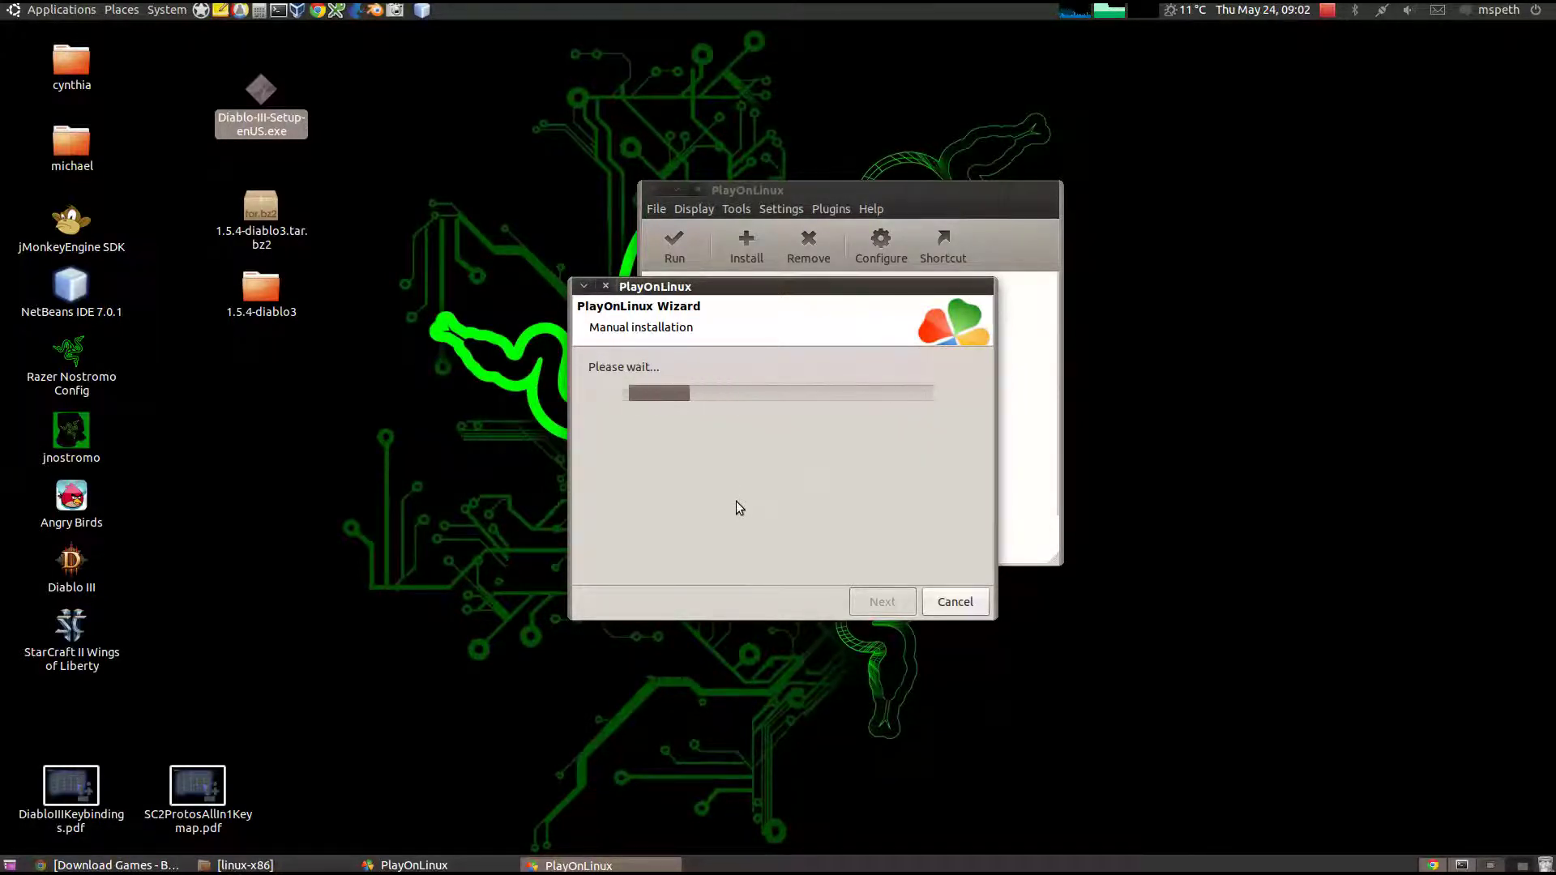
{"action": "left_click", "coordinate": [947, 600]}
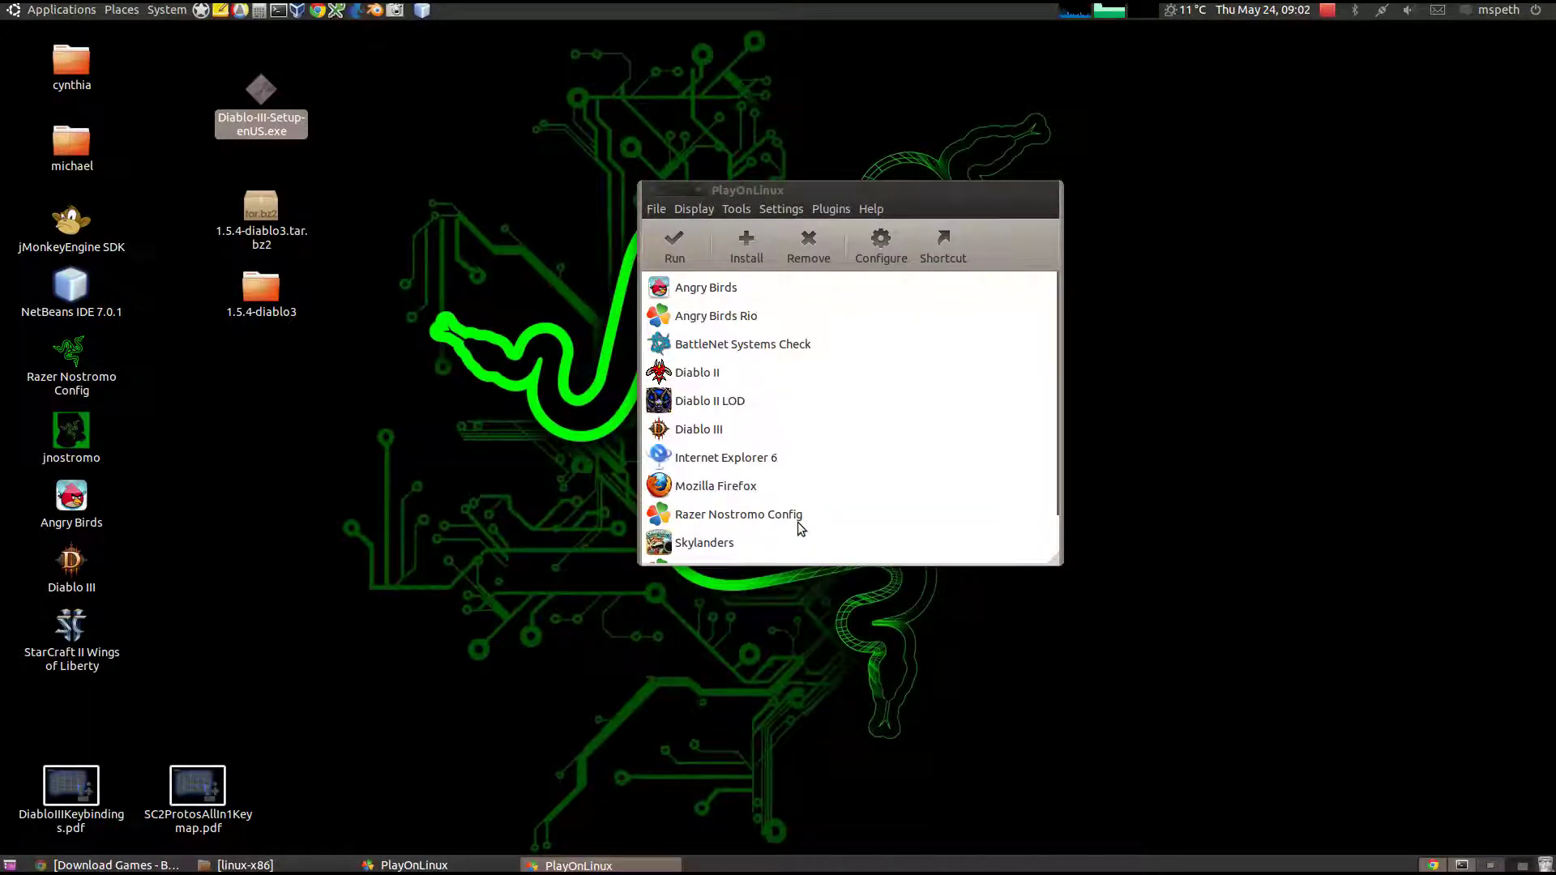
- Dismiss the leftover wizard and bring the PlayOnLinux window to the front
{"action": "scroll", "coordinate": [804, 514], "scroll_direction": "down", "scroll_amount": 1}
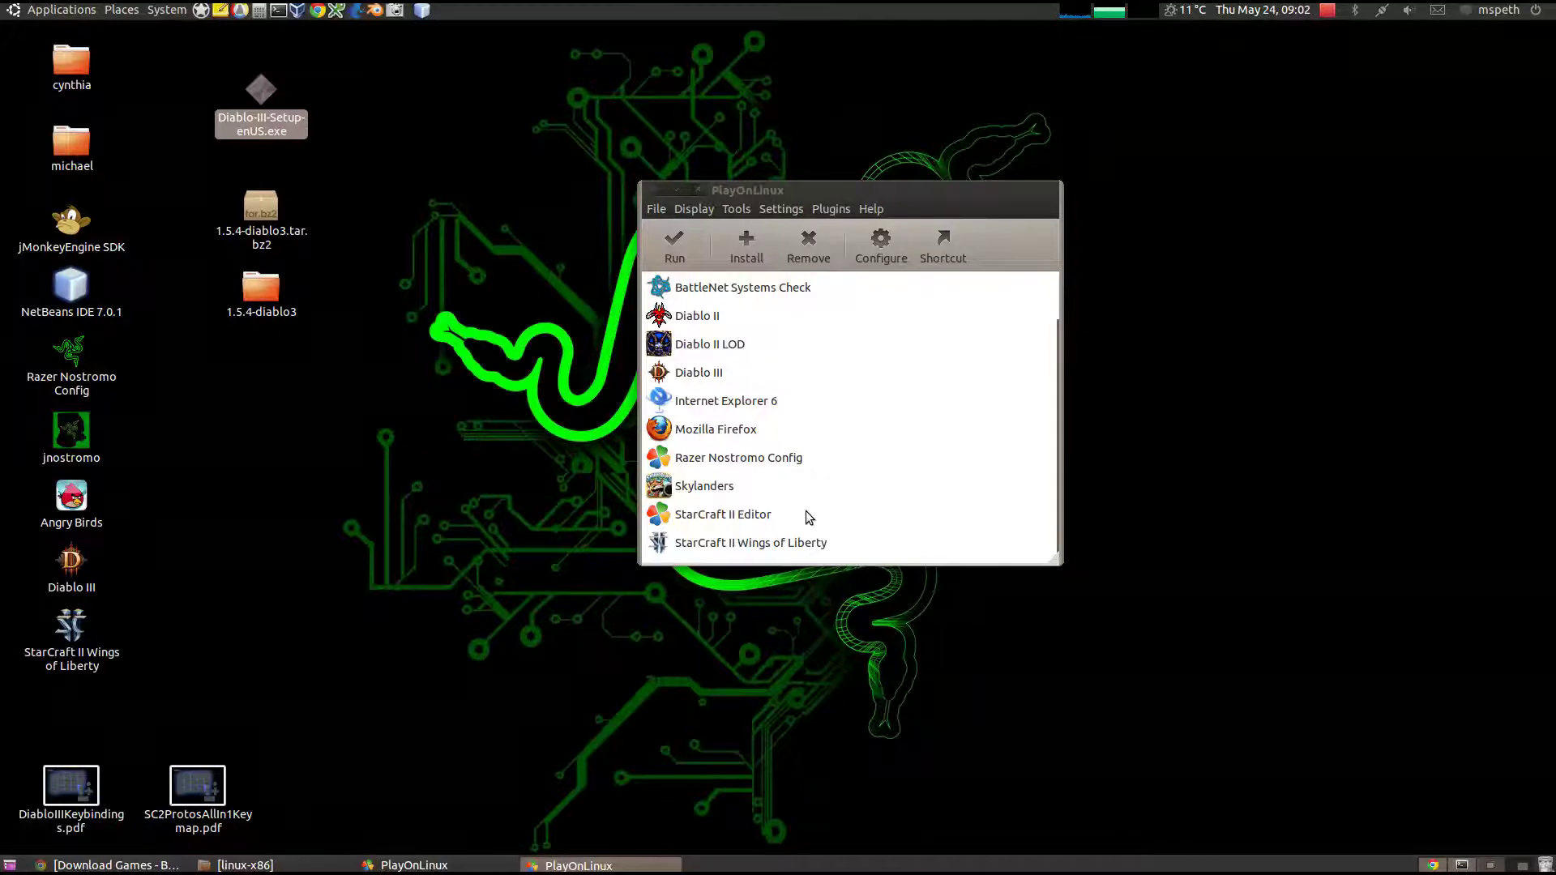
{"action": "left_click", "coordinate": [491, 436]}
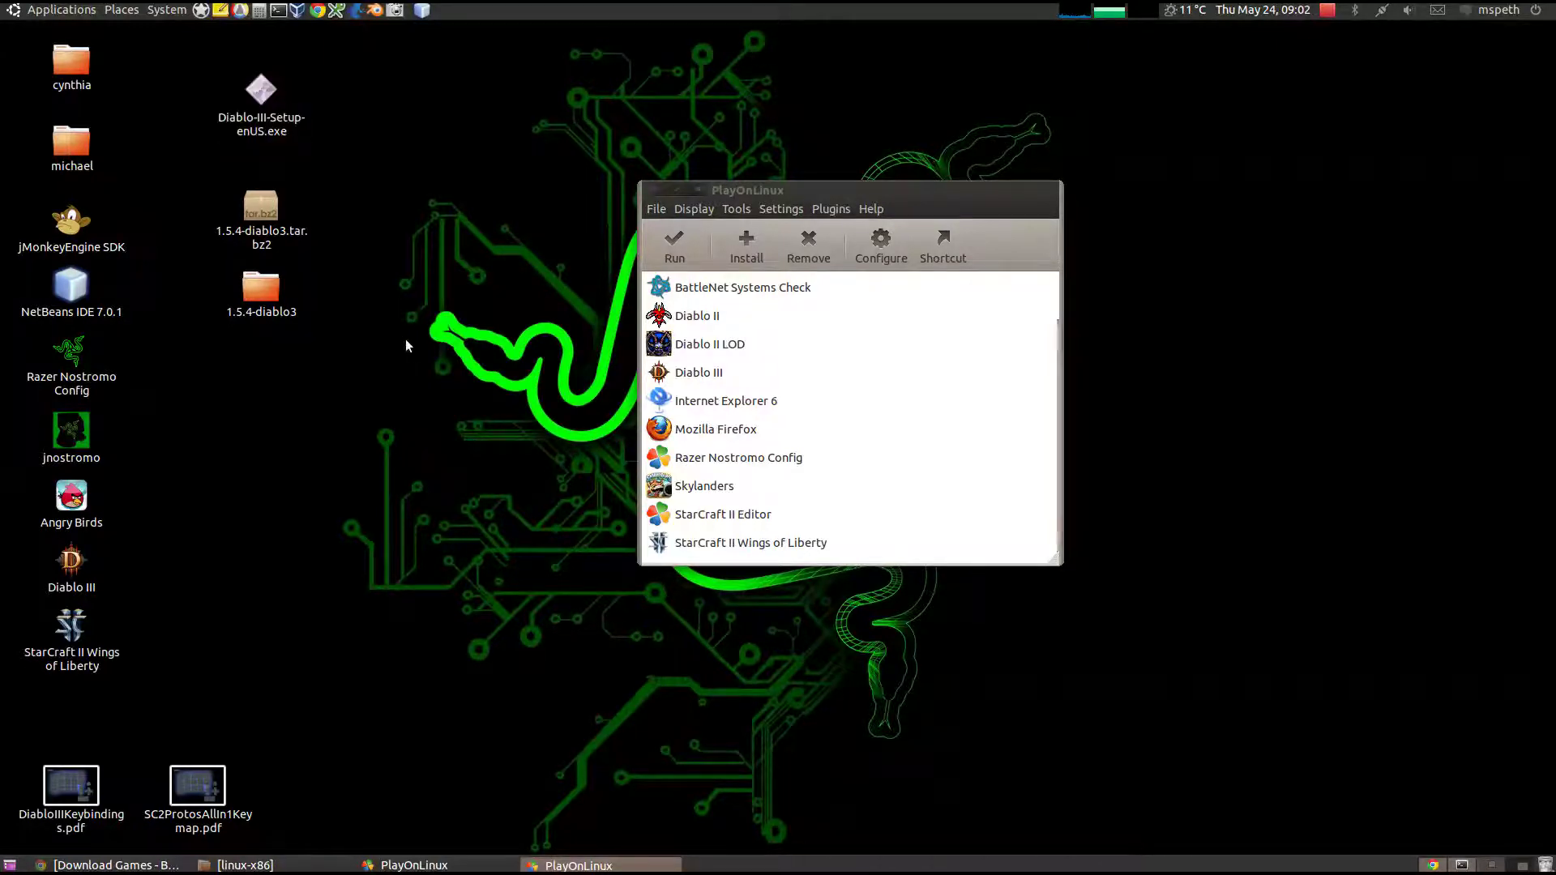
{"action": "left_click_drag", "start_coordinate": [387, 356], "coordinate": [431, 138]}
{"action": "left_click", "coordinate": [689, 194]}
- Select Diablo III in the installed programs list and run it
{"action": "left_click", "coordinate": [695, 374]}
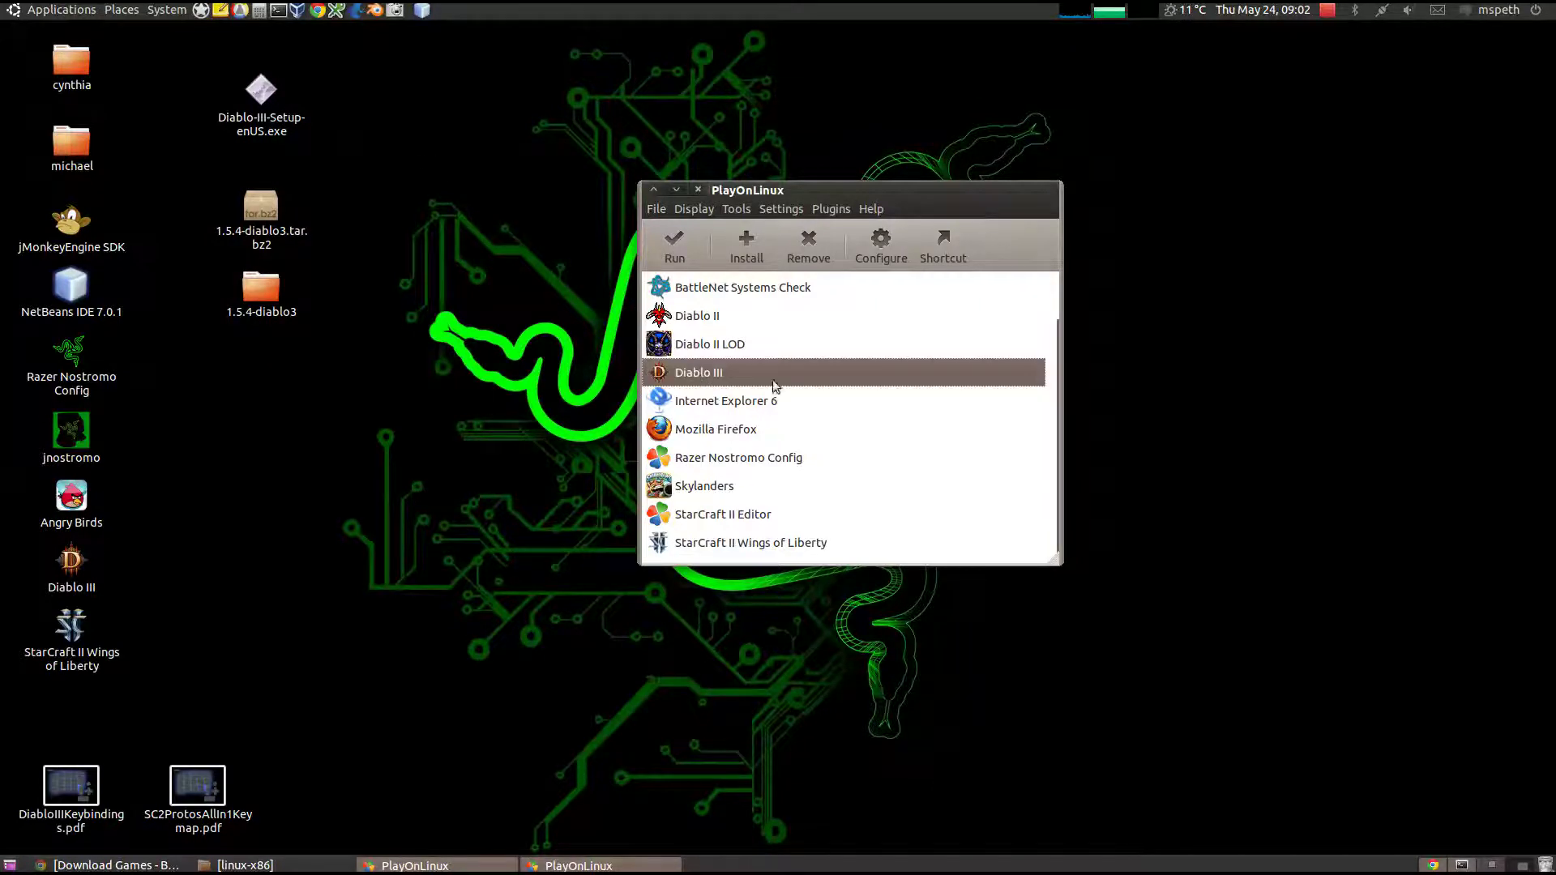
{"action": "scroll", "coordinate": [769, 391], "scroll_direction": "up", "scroll_amount": 2}
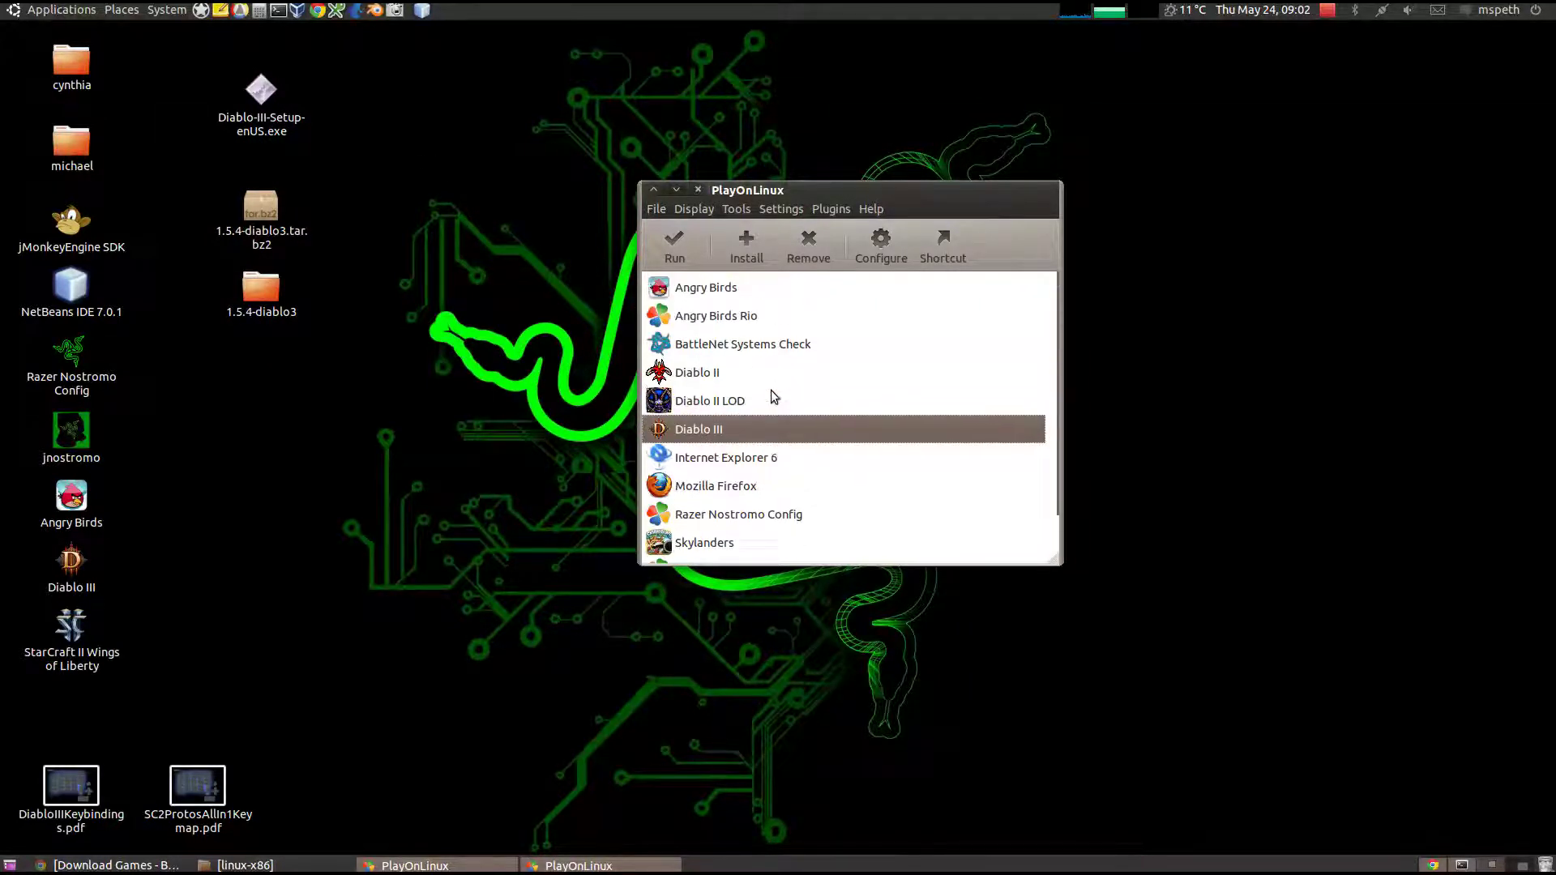
{"action": "scroll", "coordinate": [774, 340], "scroll_direction": "down", "scroll_amount": 2}
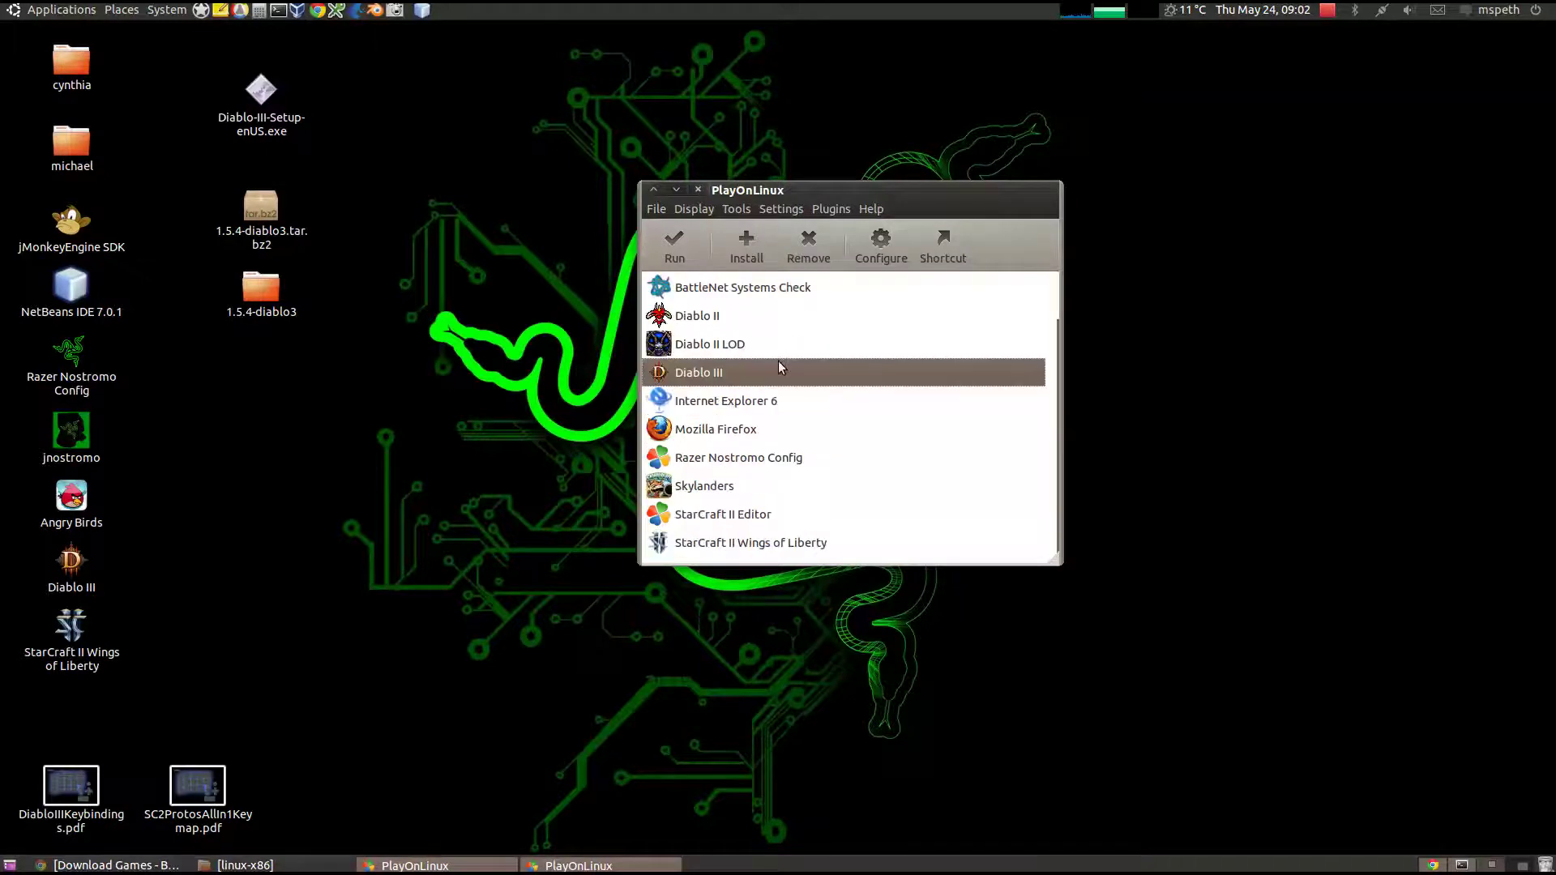
{"action": "scroll", "coordinate": [940, 527], "scroll_direction": "up", "scroll_amount": 2}
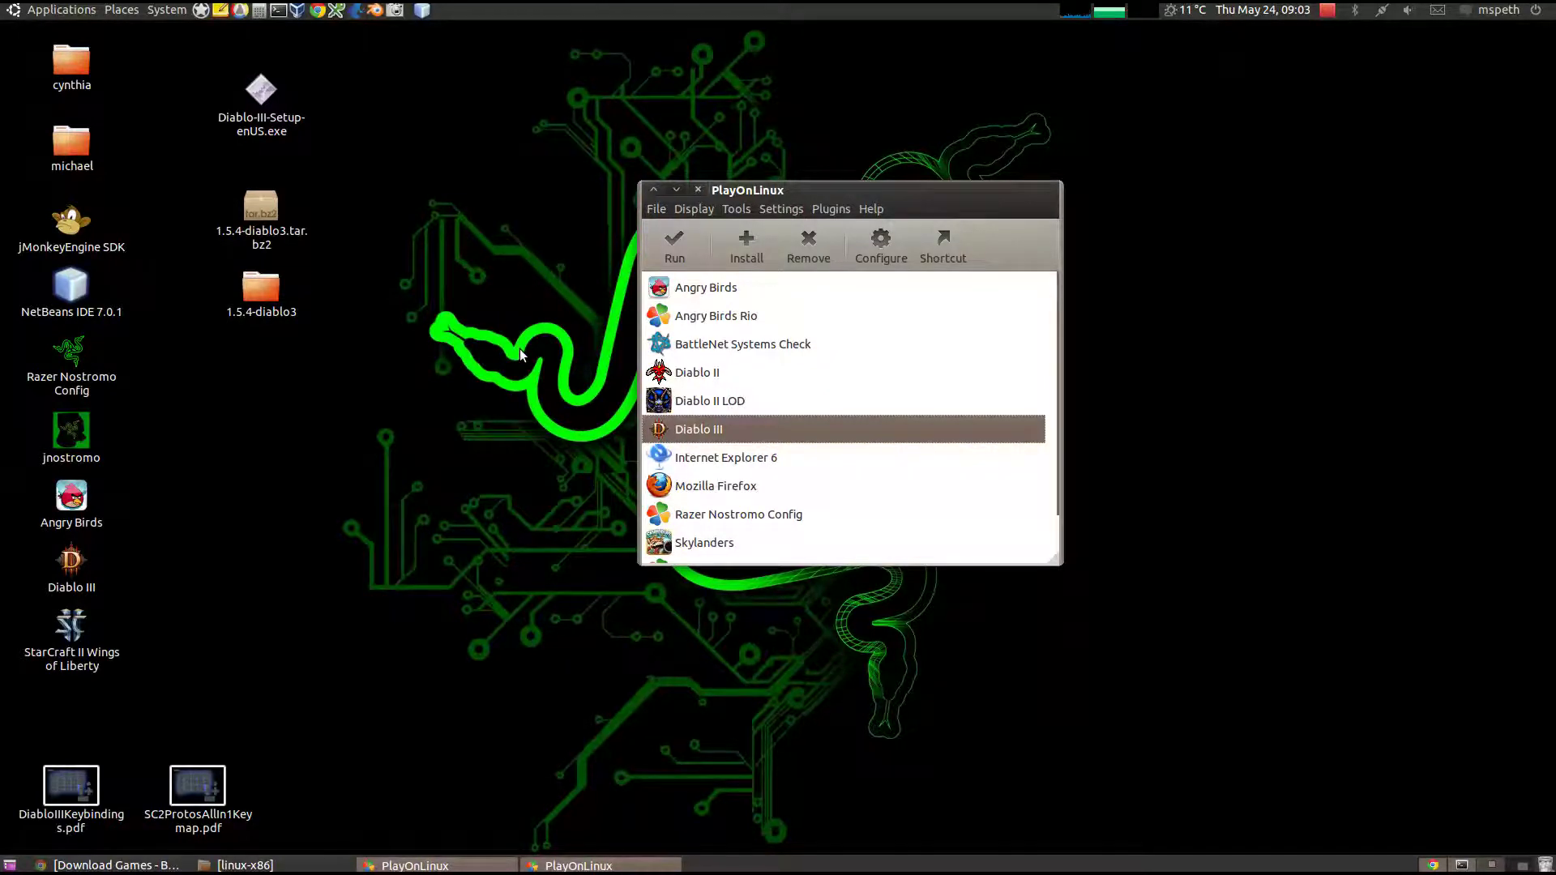
{"action": "left_click", "coordinate": [71, 499]}
{"action": "left_click", "coordinate": [138, 559]}
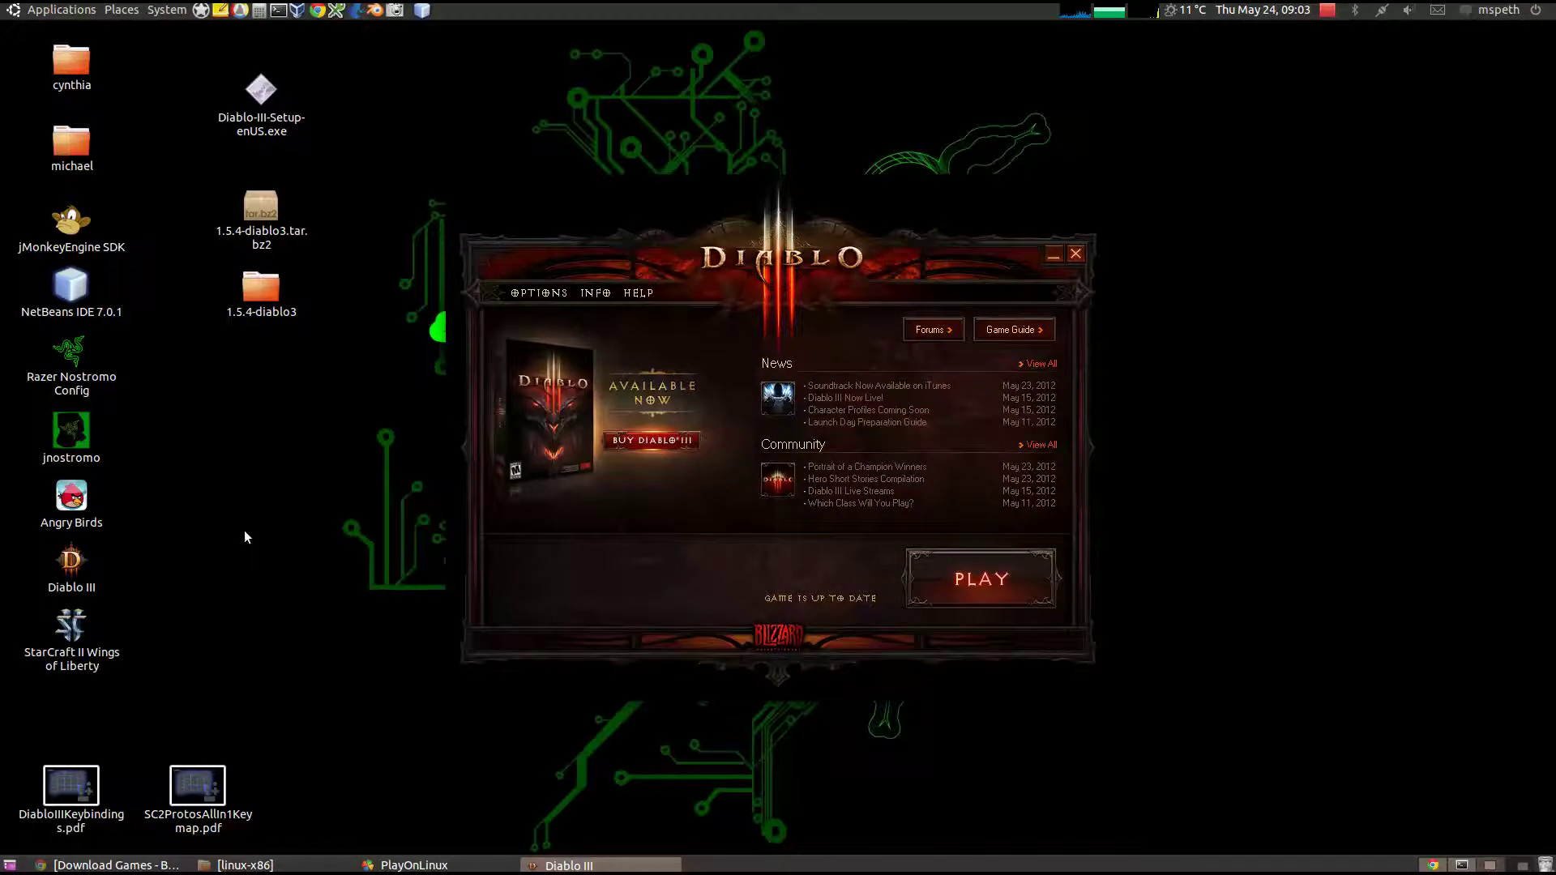
- Pick the Diablo III profile from jnostromo's current-profile dropdown and confirm with Ok
{"action": "left_click", "coordinate": [81, 427]}
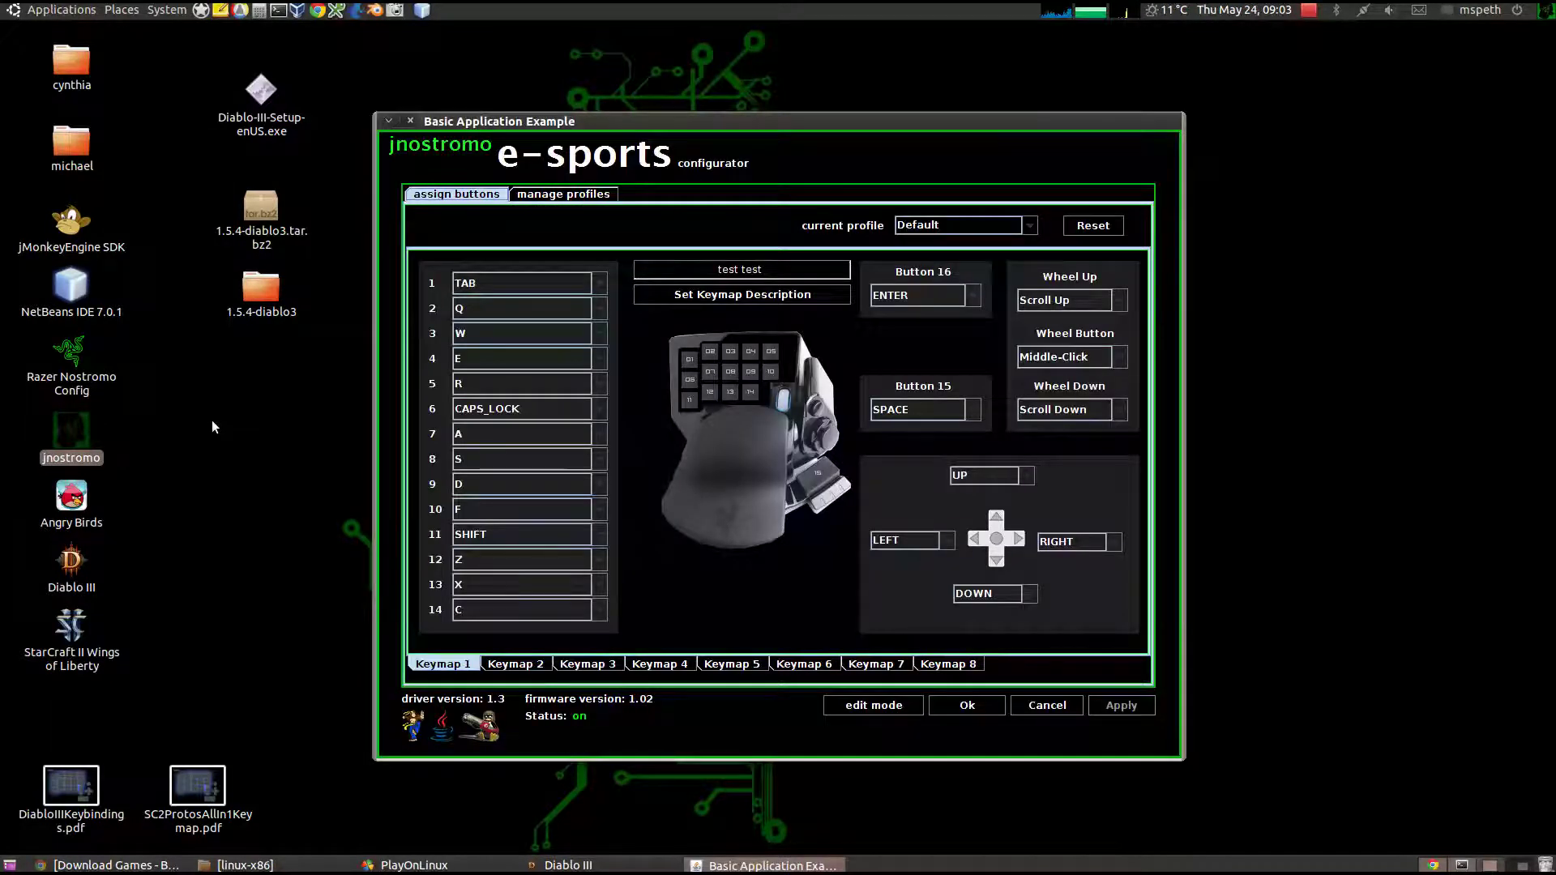
{"action": "left_click", "coordinate": [1026, 226]}
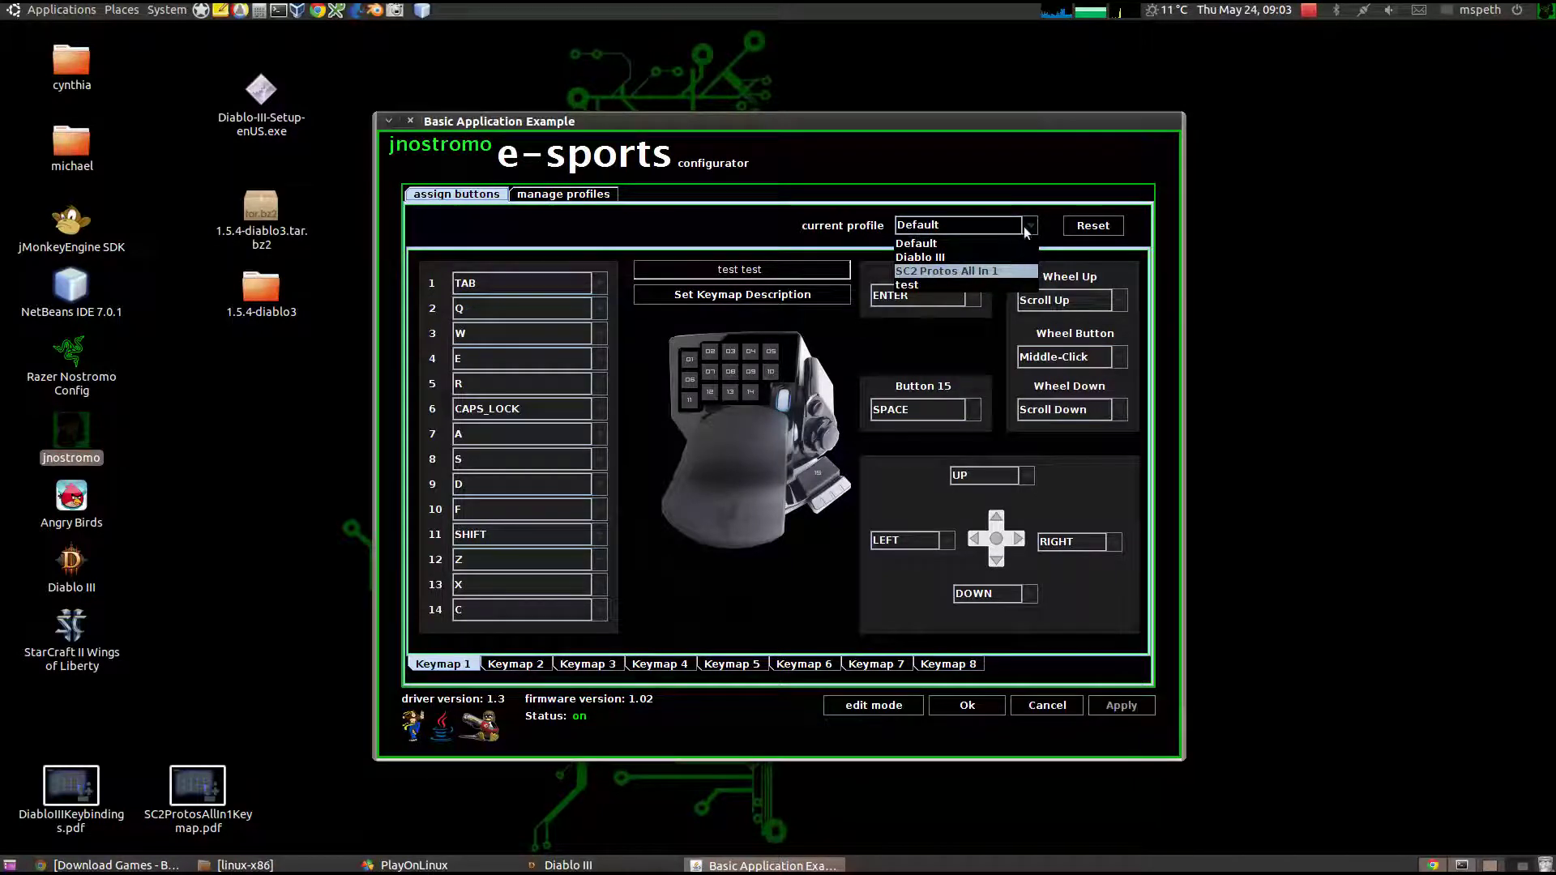
{"action": "left_click", "coordinate": [972, 270]}
{"action": "left_click", "coordinate": [1029, 227]}
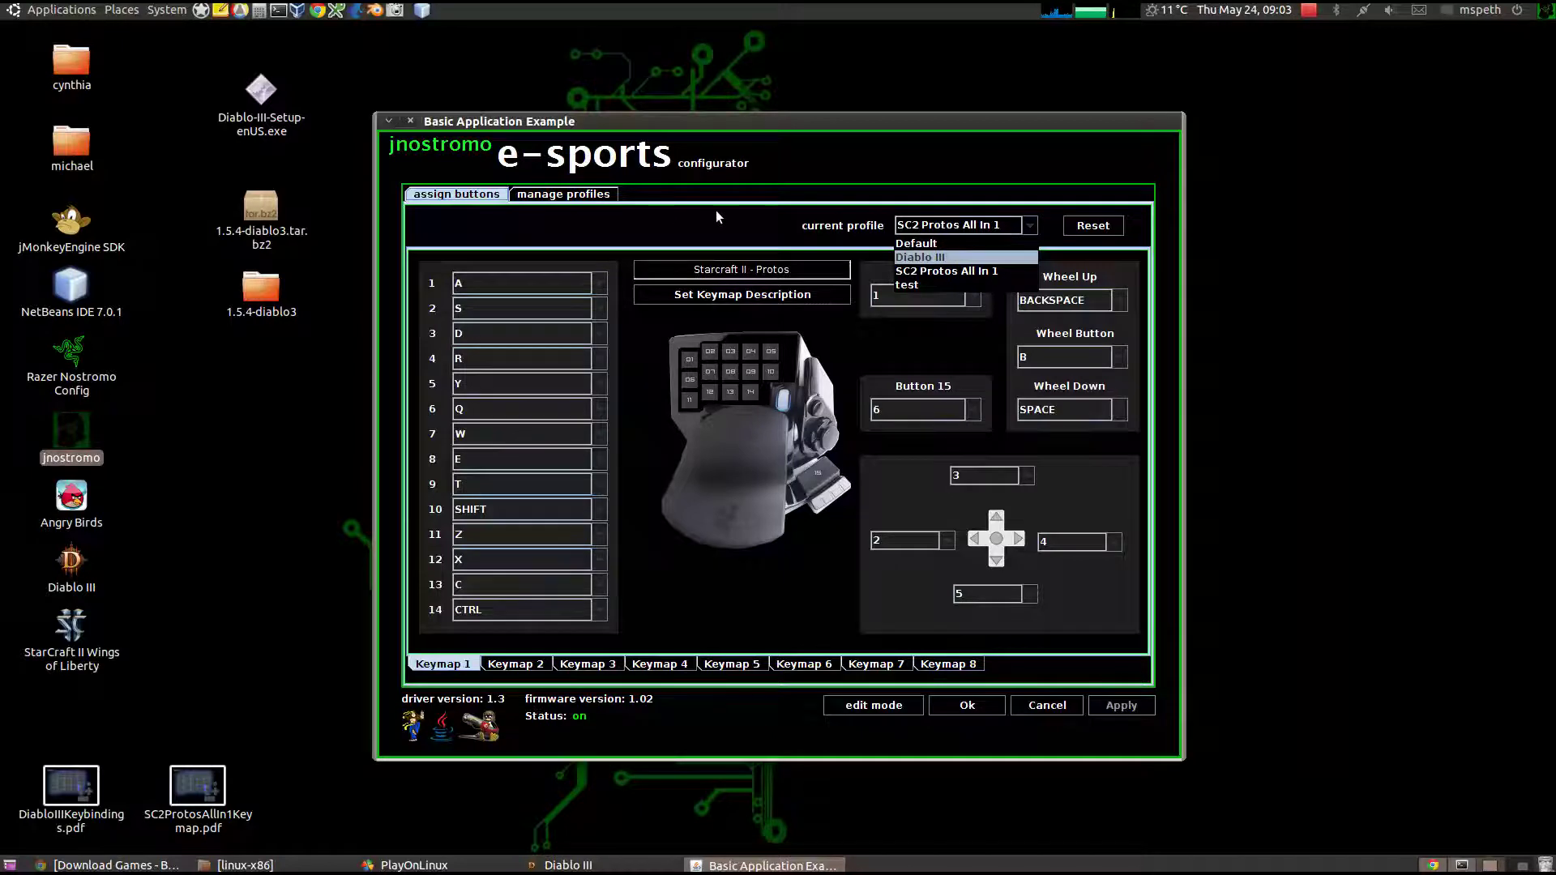
{"action": "key", "text": "Return"}
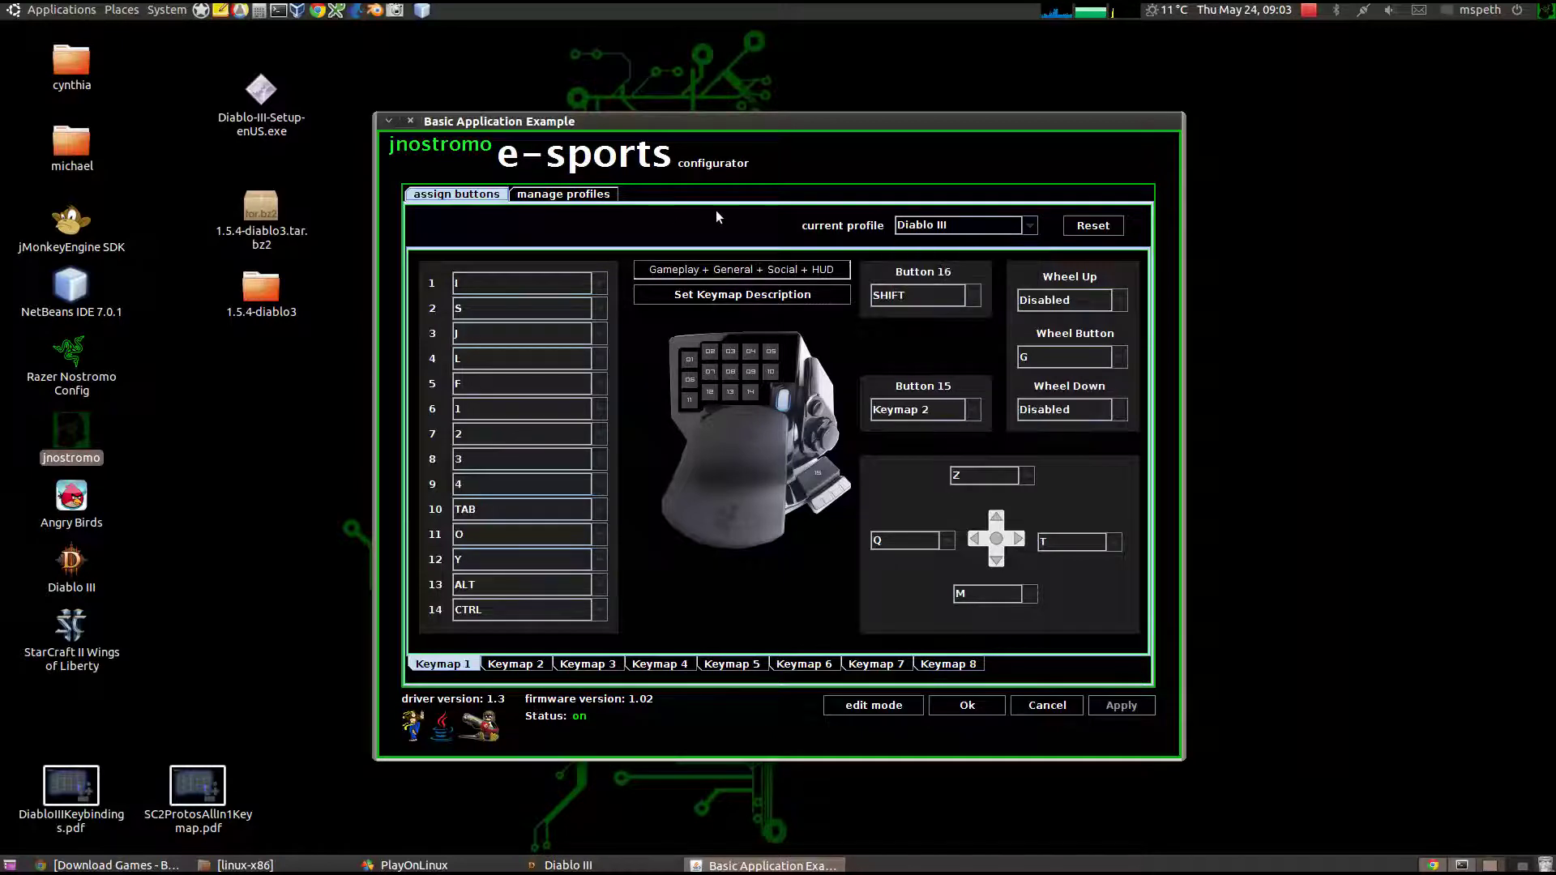
{"action": "left_click", "coordinate": [950, 705]}
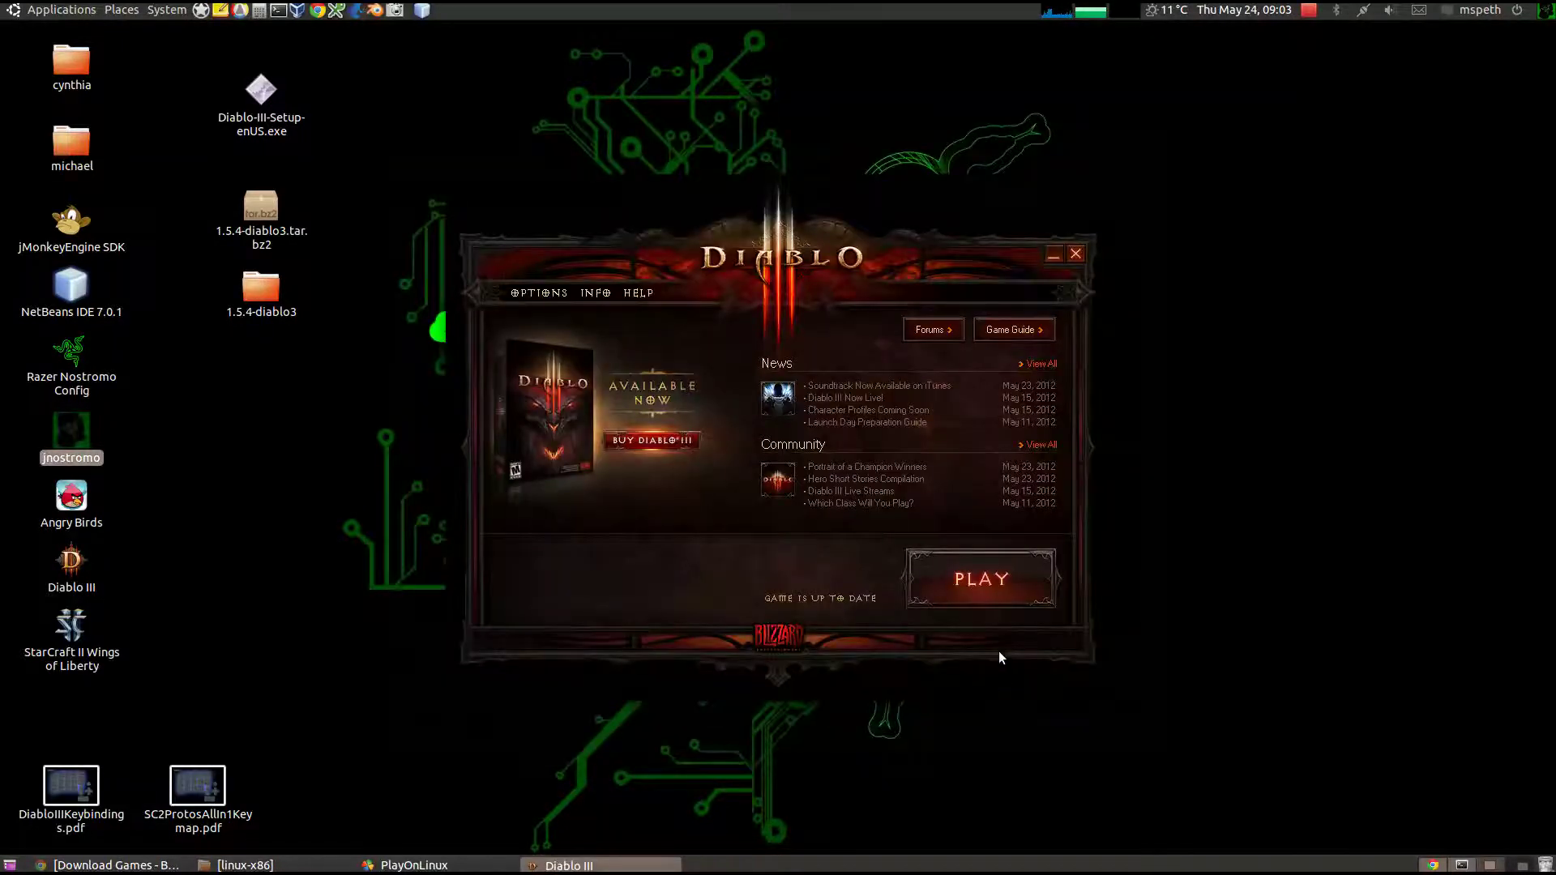
- Press Play, walk the hero through New Tristram to the gate, and talk to Captain Rumford
{"action": "left_click", "coordinate": [989, 578]}
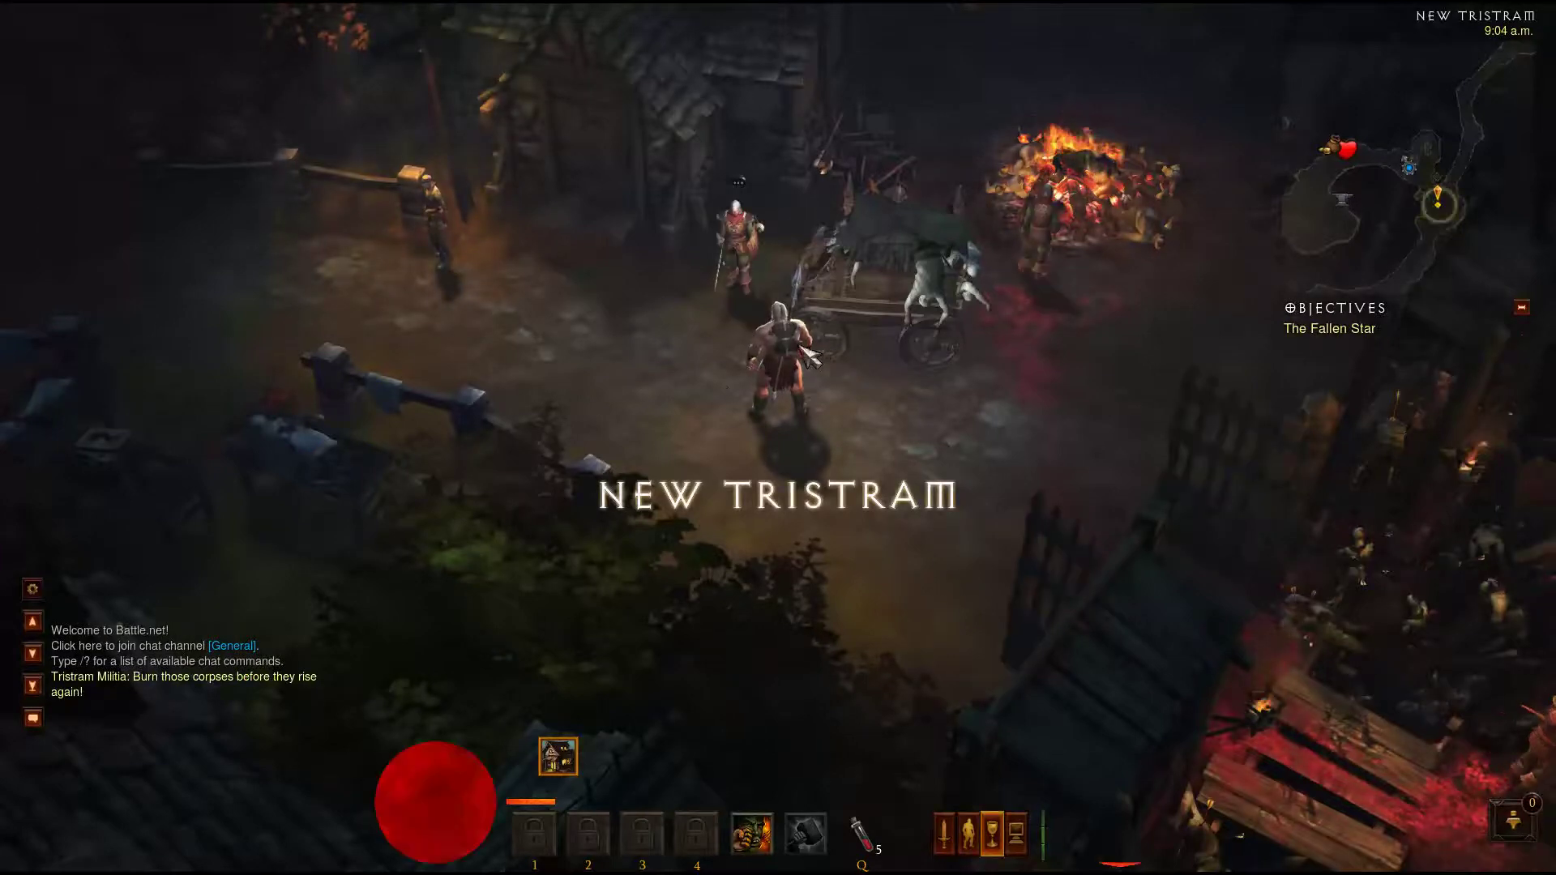
{"action": "left_click", "coordinate": [652, 385]}
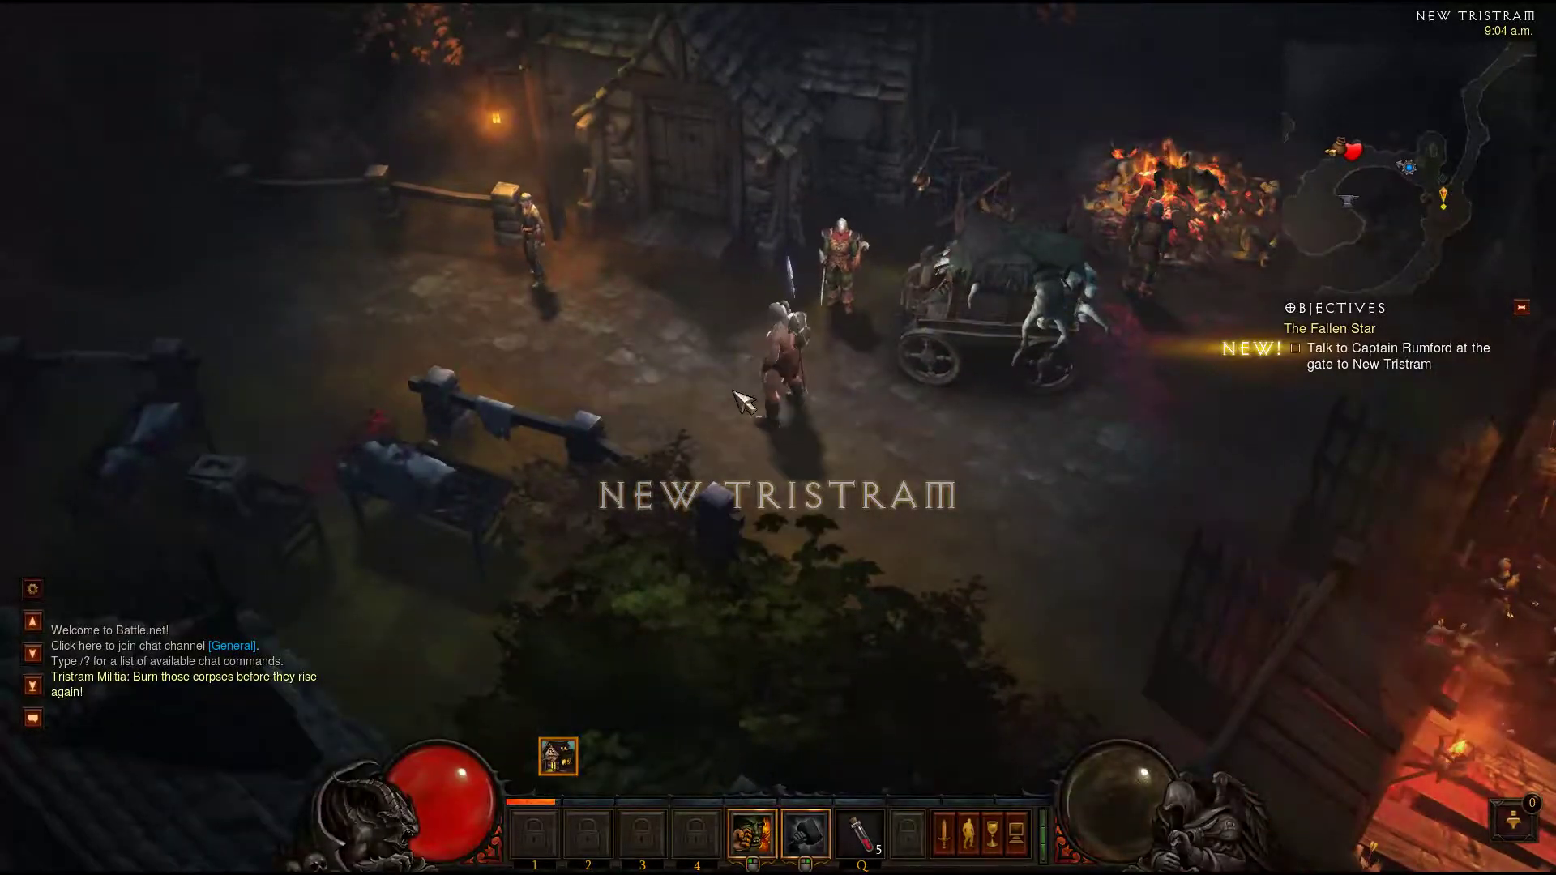
{"action": "left_click", "coordinate": [971, 480]}
{"action": "left_click_drag", "start_coordinate": [970, 480], "coordinate": [906, 438]}
{"action": "left_click", "coordinate": [911, 510]}
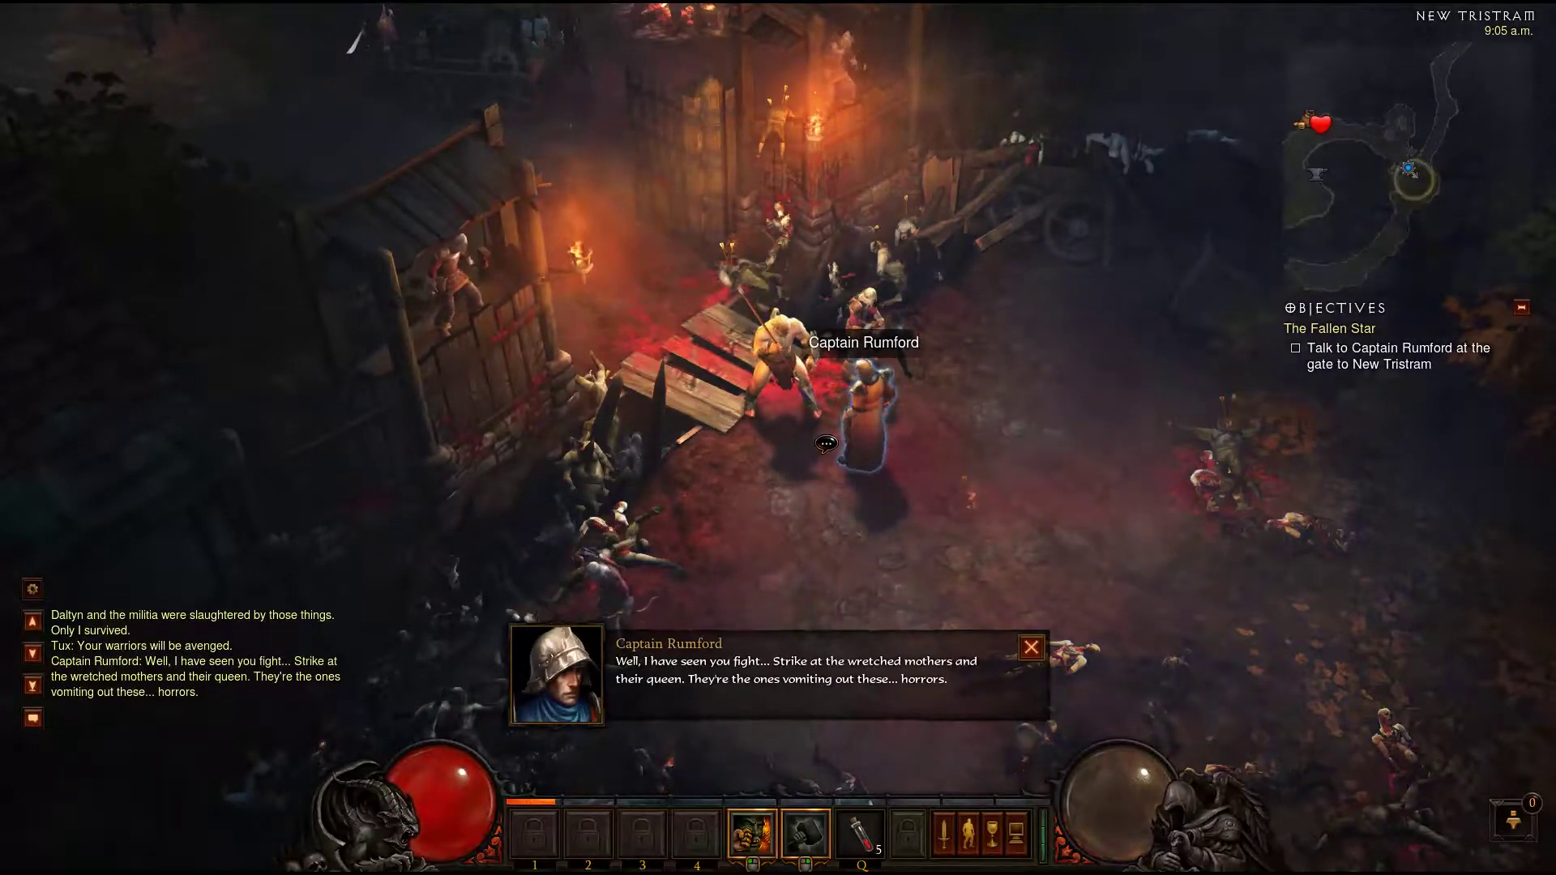
- Close Rumford's dialogue, smash the cart, and kill the Risen and the Wretched Mother
{"action": "left_click", "coordinate": [1031, 647]}
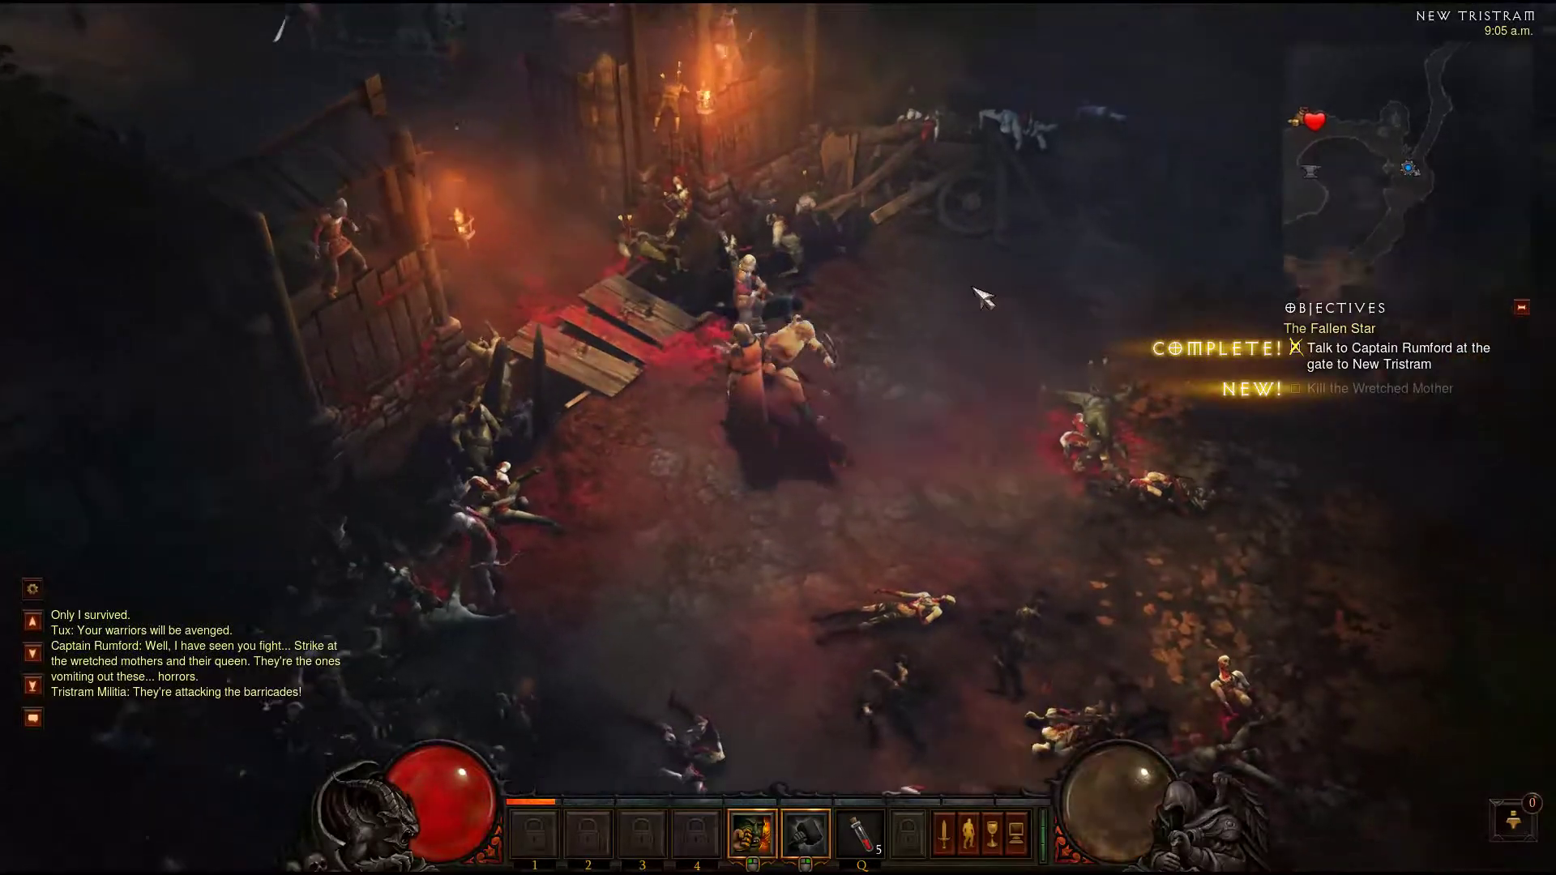
{"action": "left_click", "coordinate": [983, 299]}
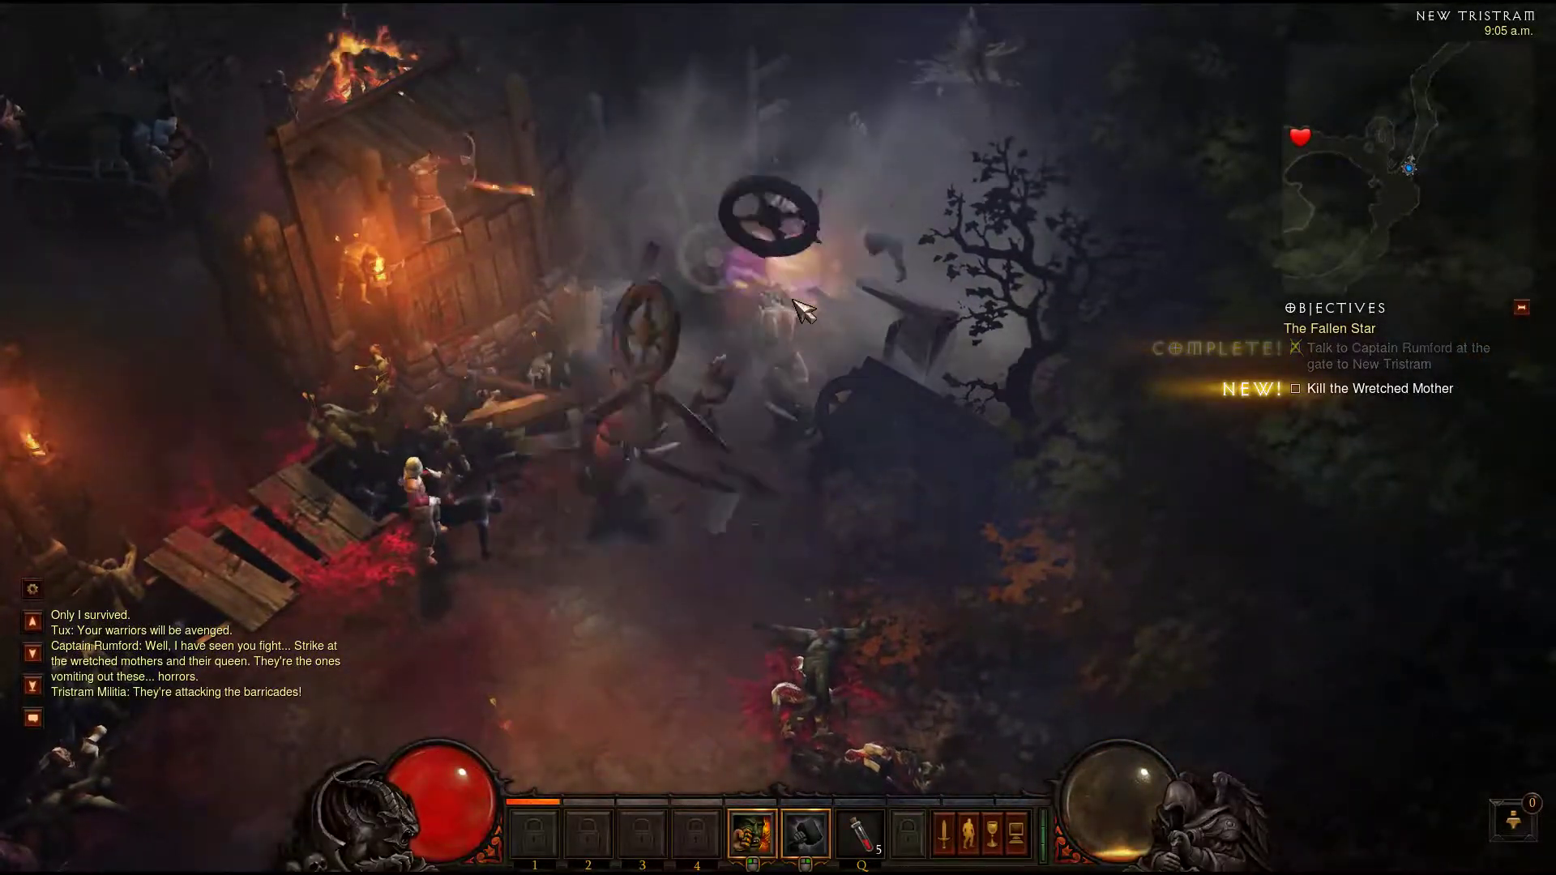
{"action": "left_click", "coordinate": [810, 287]}
{"action": "left_click", "coordinate": [847, 259]}
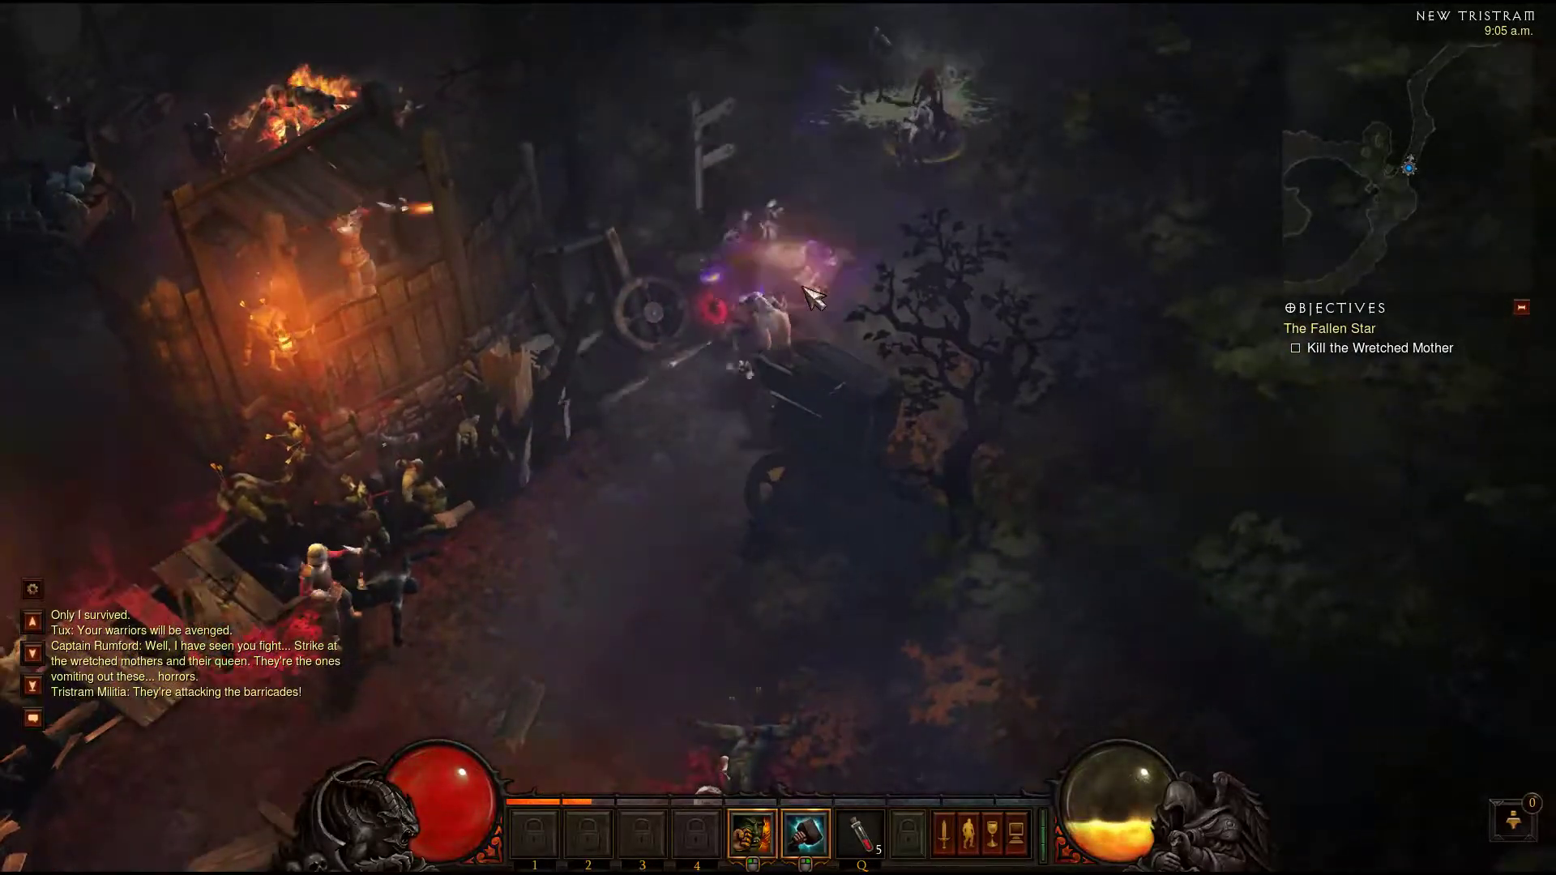
{"action": "left_click", "coordinate": [887, 266]}
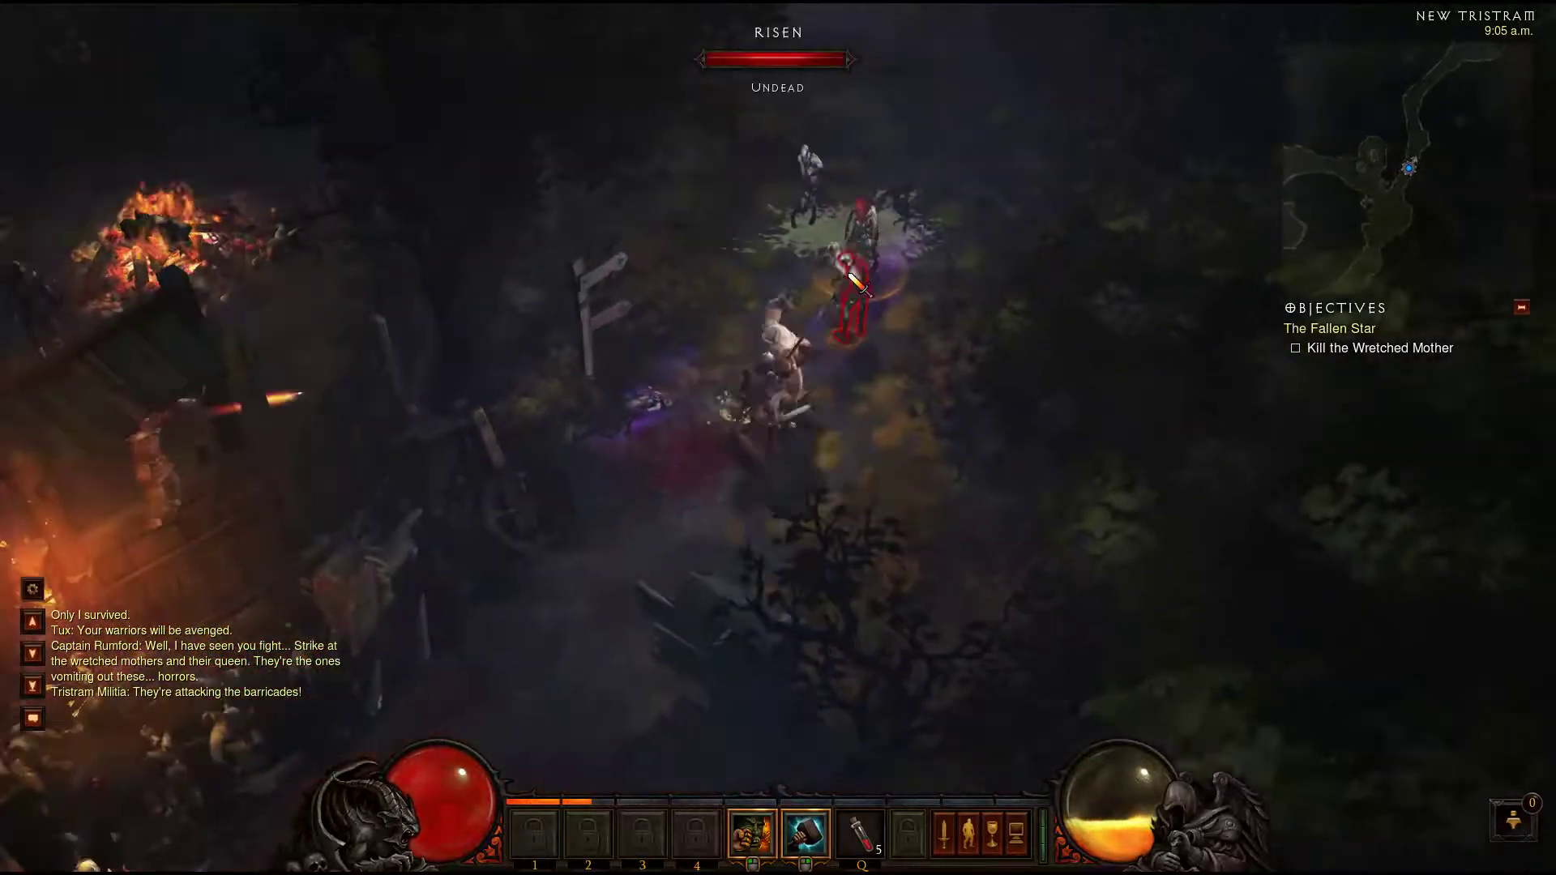
{"action": "left_click", "coordinate": [869, 283]}
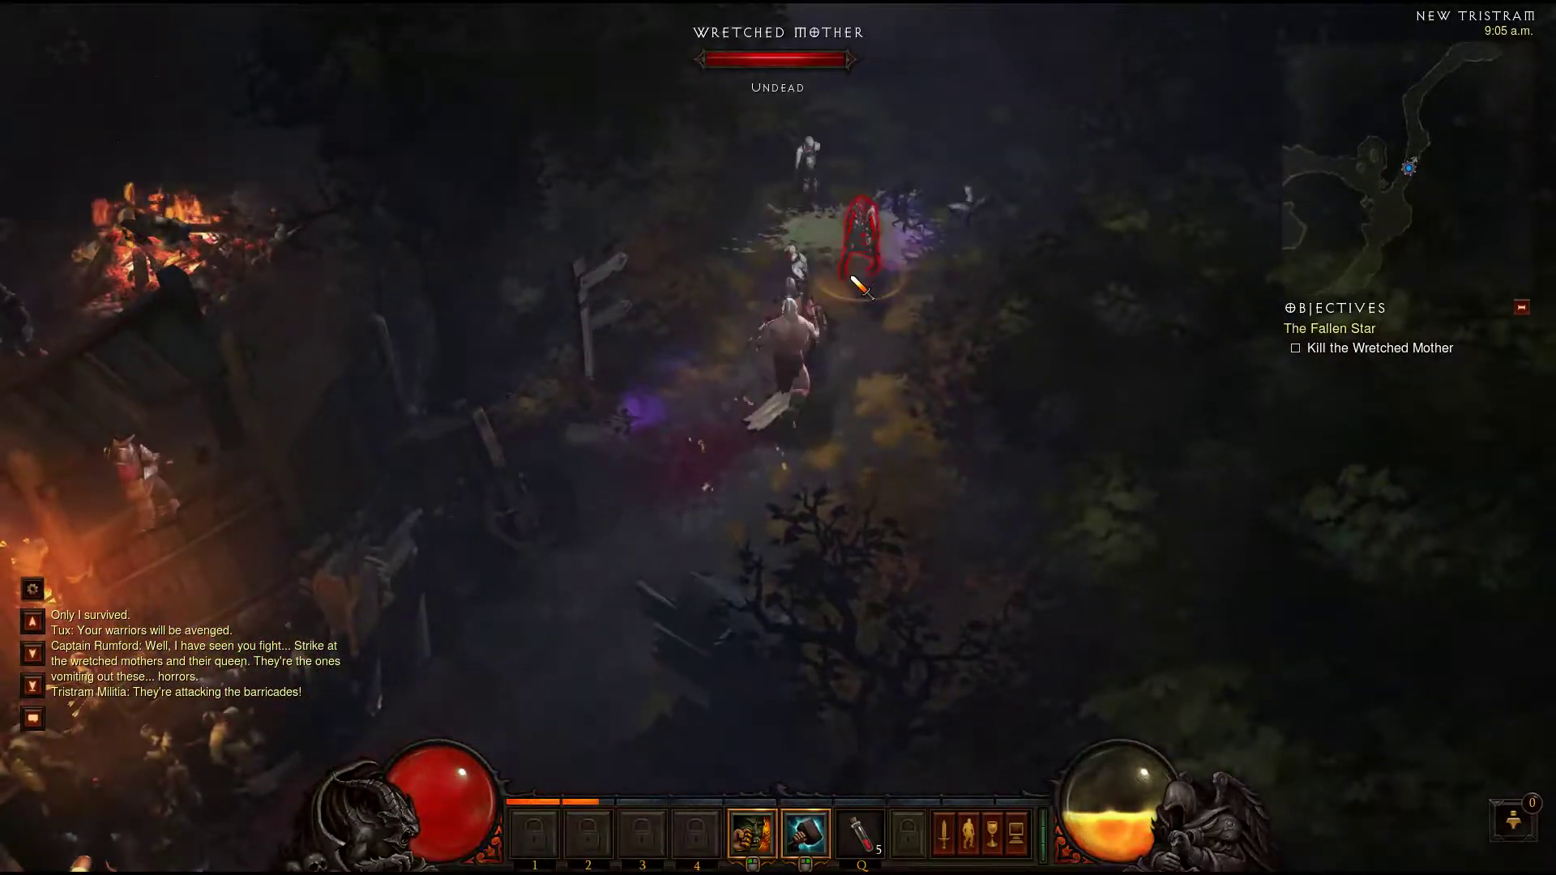
{"action": "left_click", "coordinate": [870, 284]}
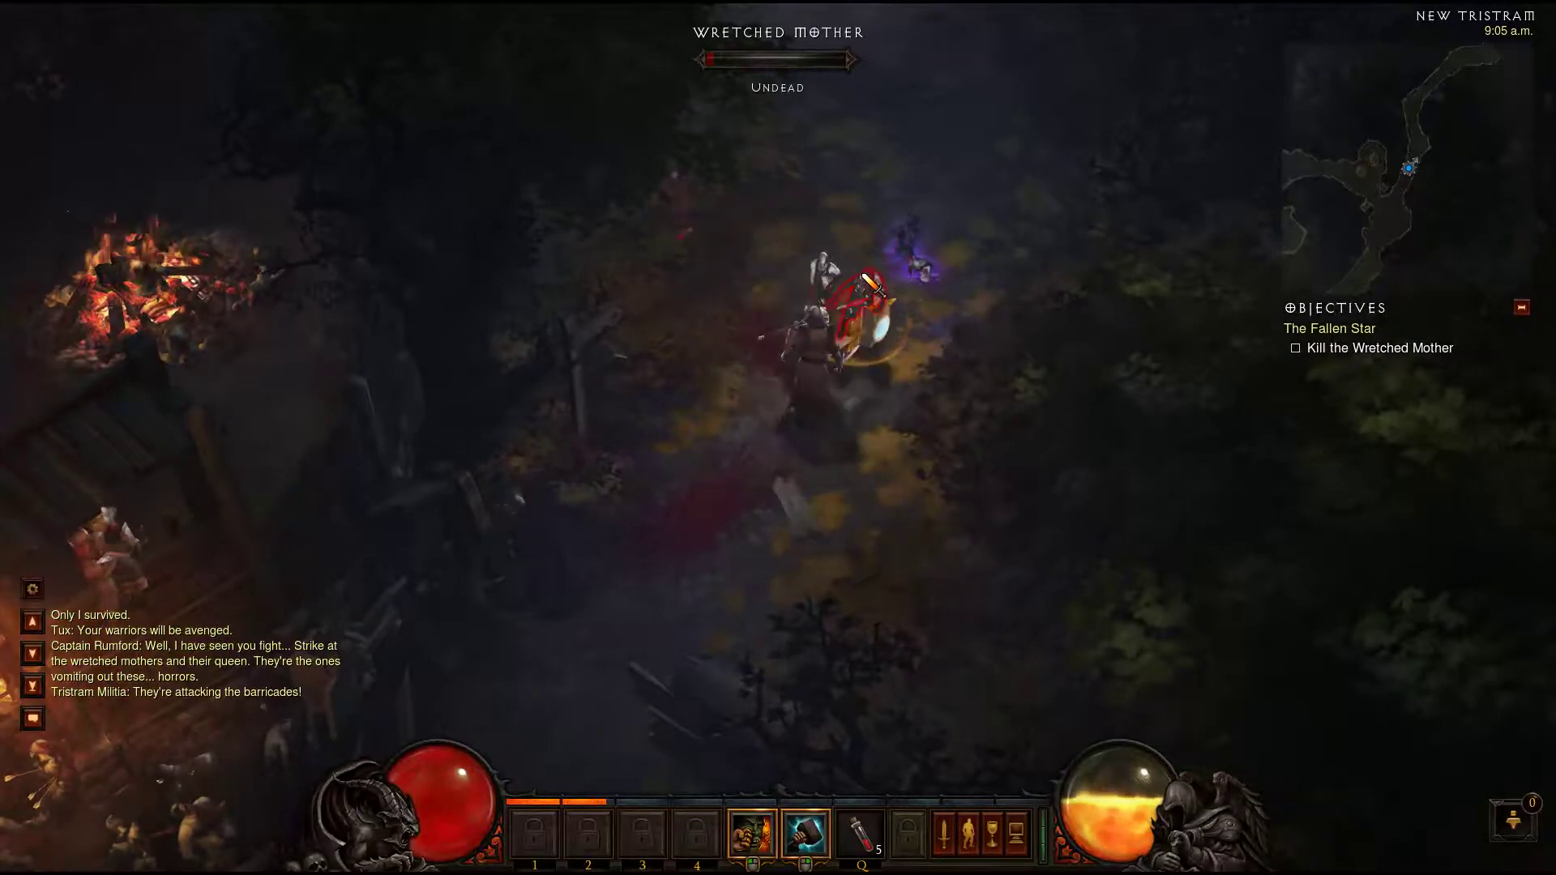
{"action": "left_click", "coordinate": [865, 280]}
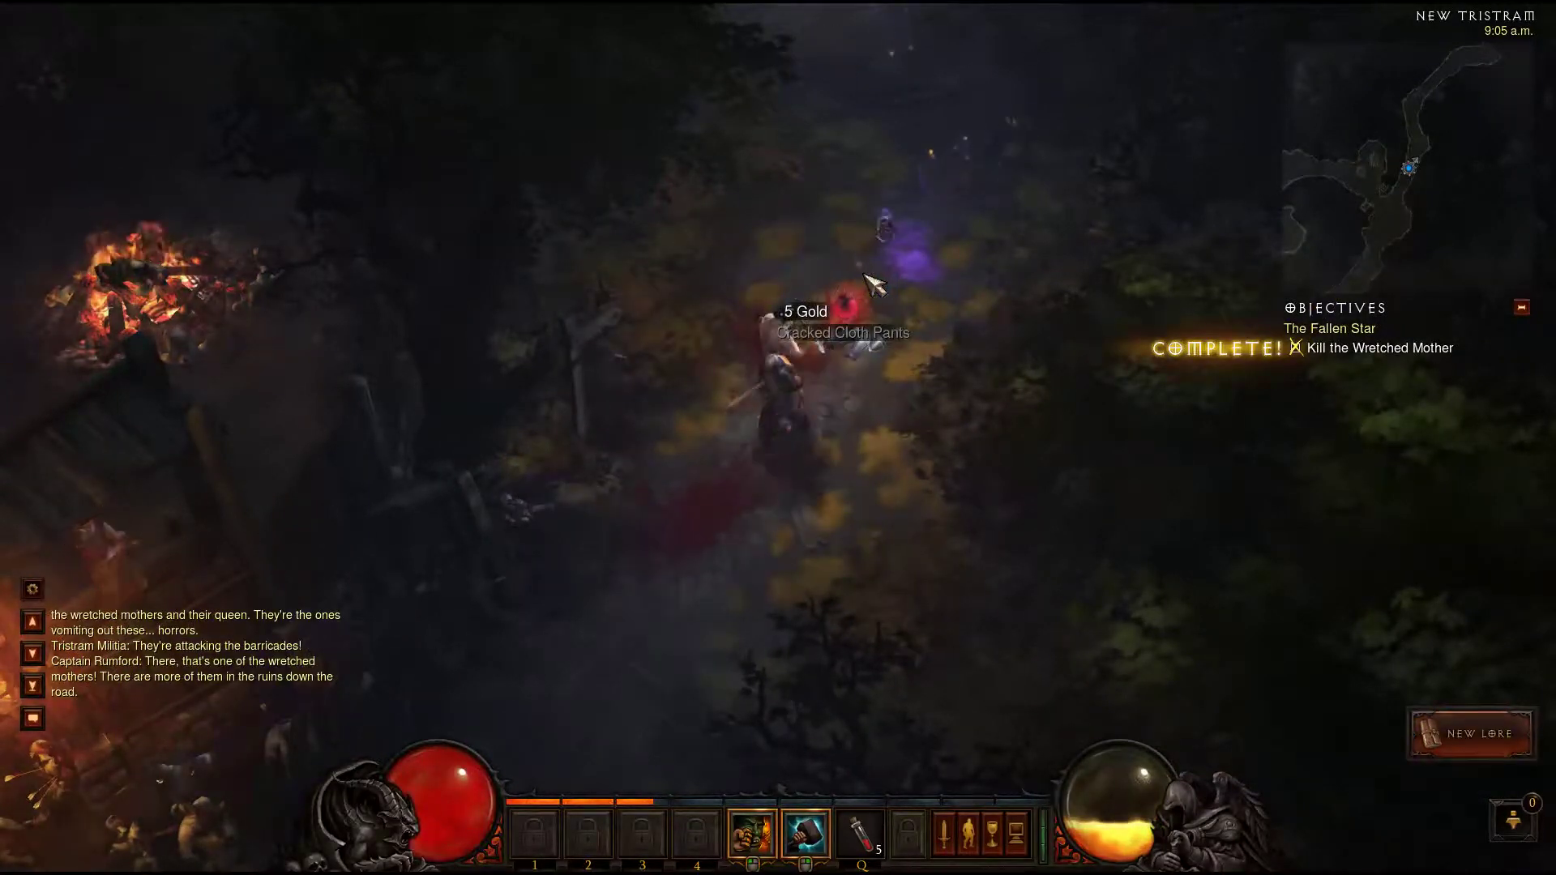
- Pick up and equip the Cracked Cloth Pants, then walk up the road onto the bridge
{"action": "left_click", "coordinate": [861, 340]}
{"action": "key", "text": "i"}
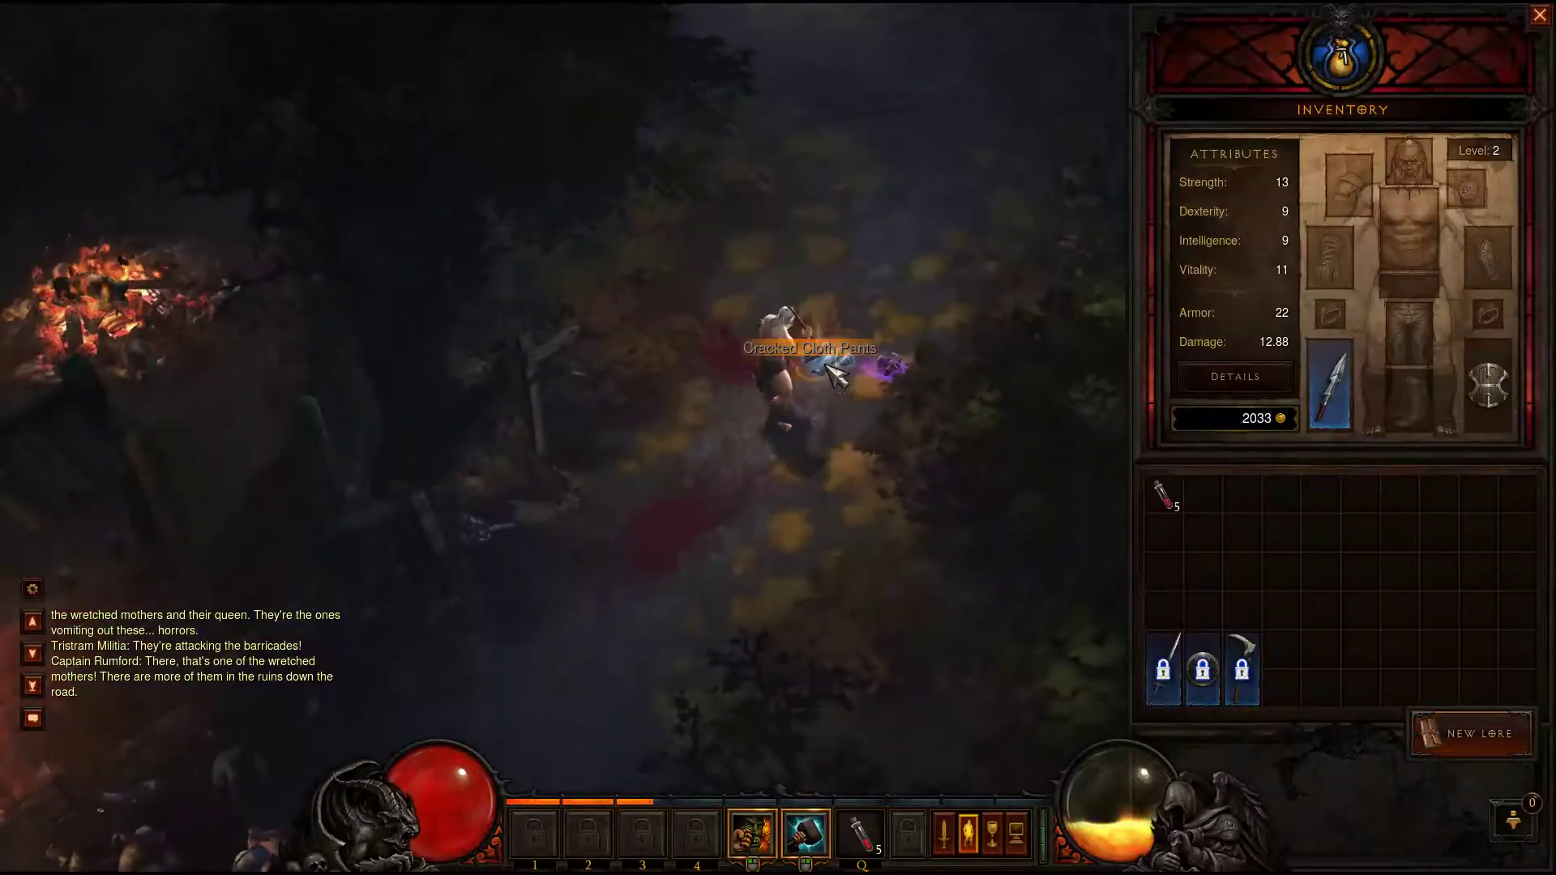
{"action": "right_click", "coordinate": [1203, 513]}
{"action": "key", "text": "i"}
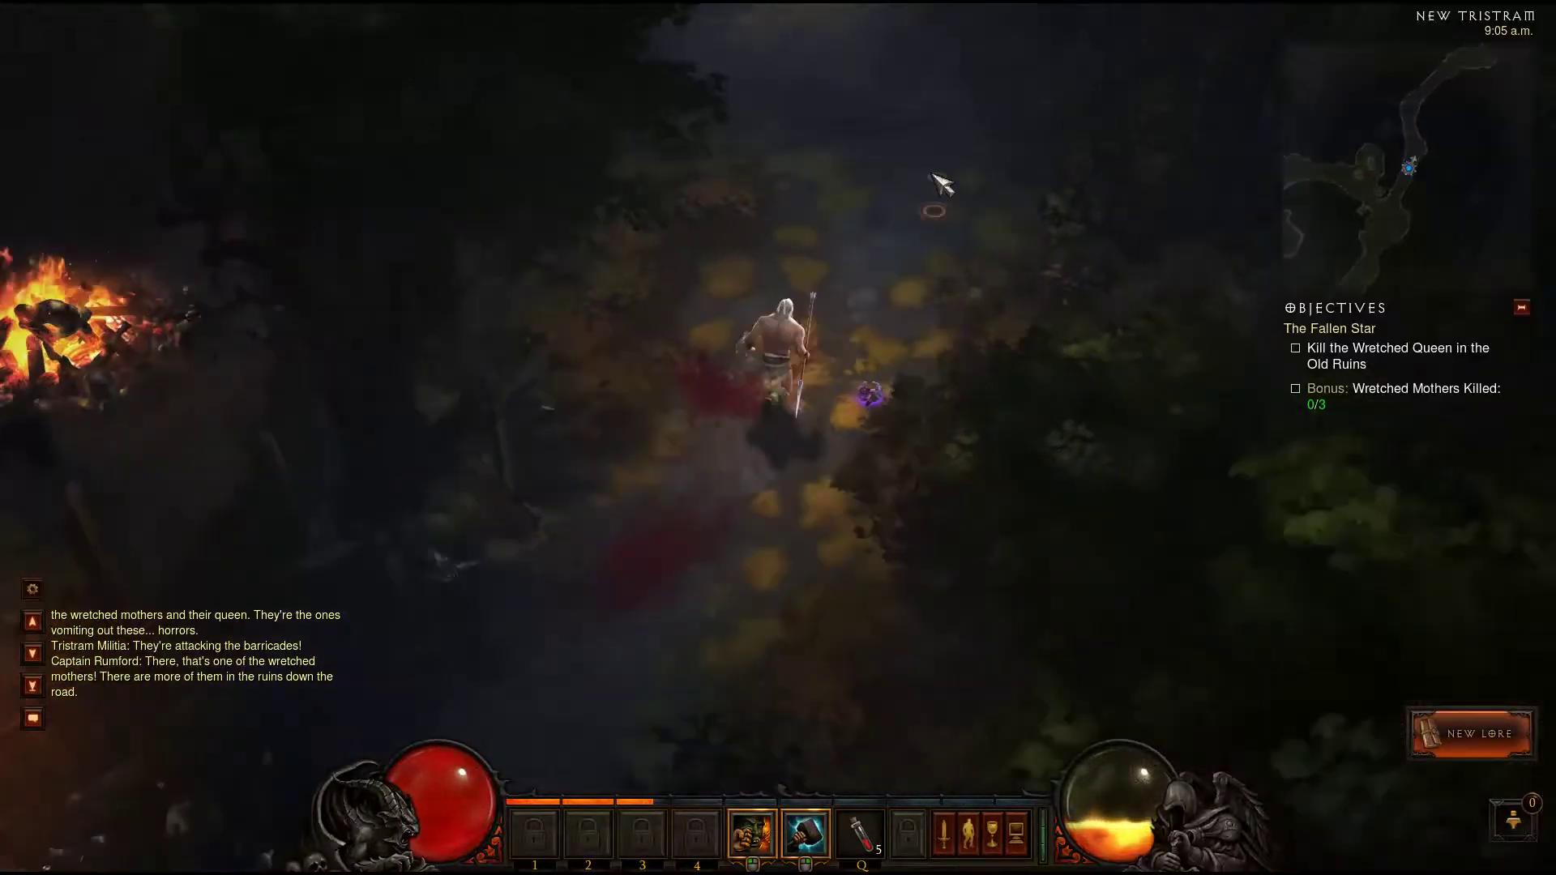
{"action": "left_click", "coordinate": [787, 194]}
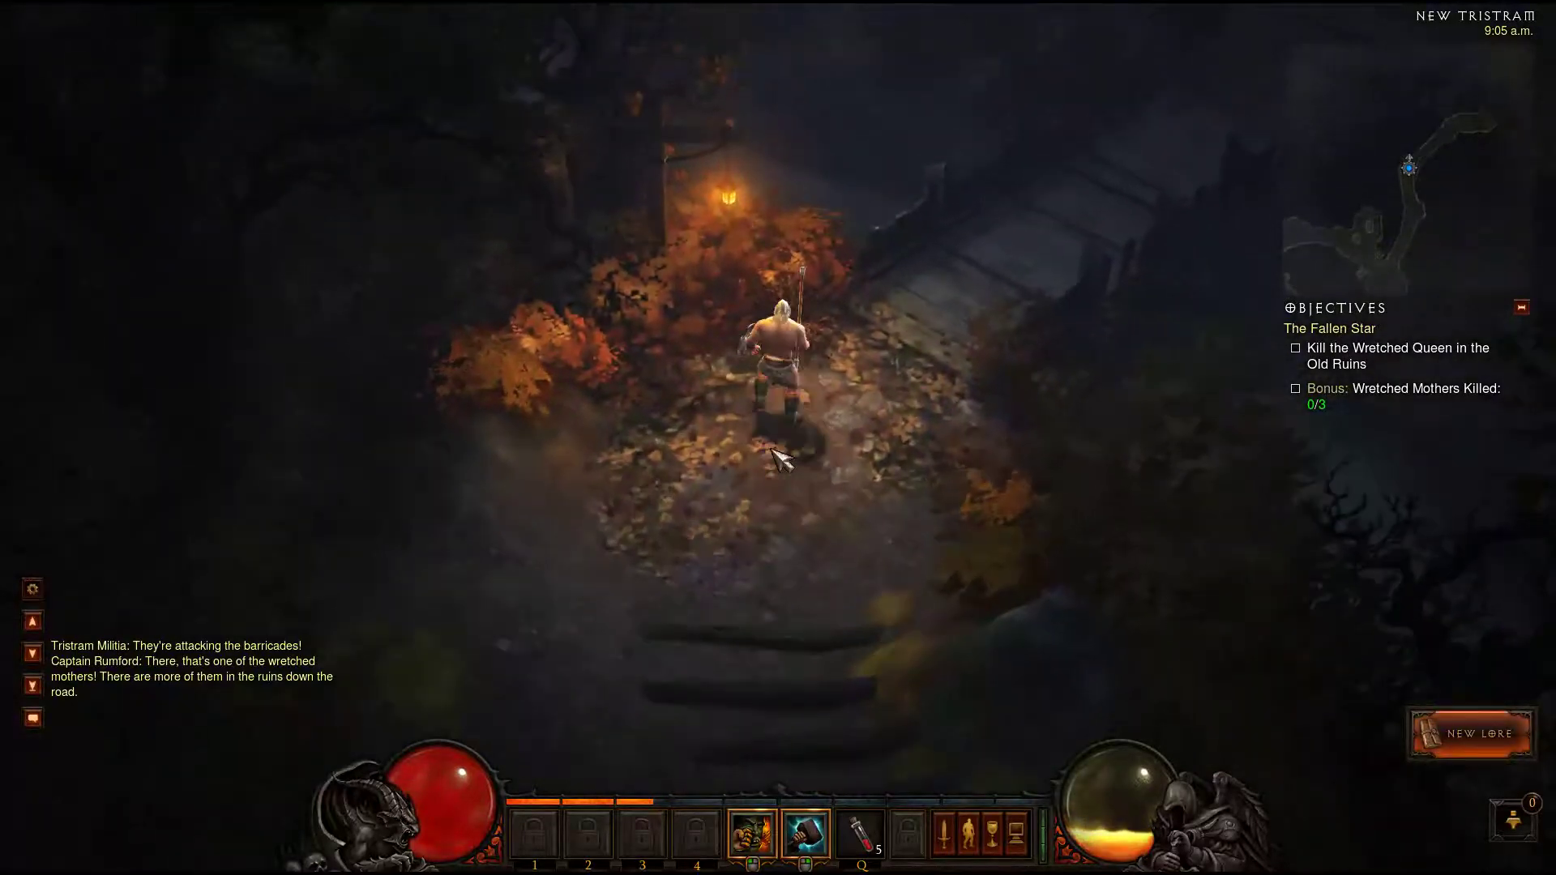
{"action": "left_click", "coordinate": [959, 302]}
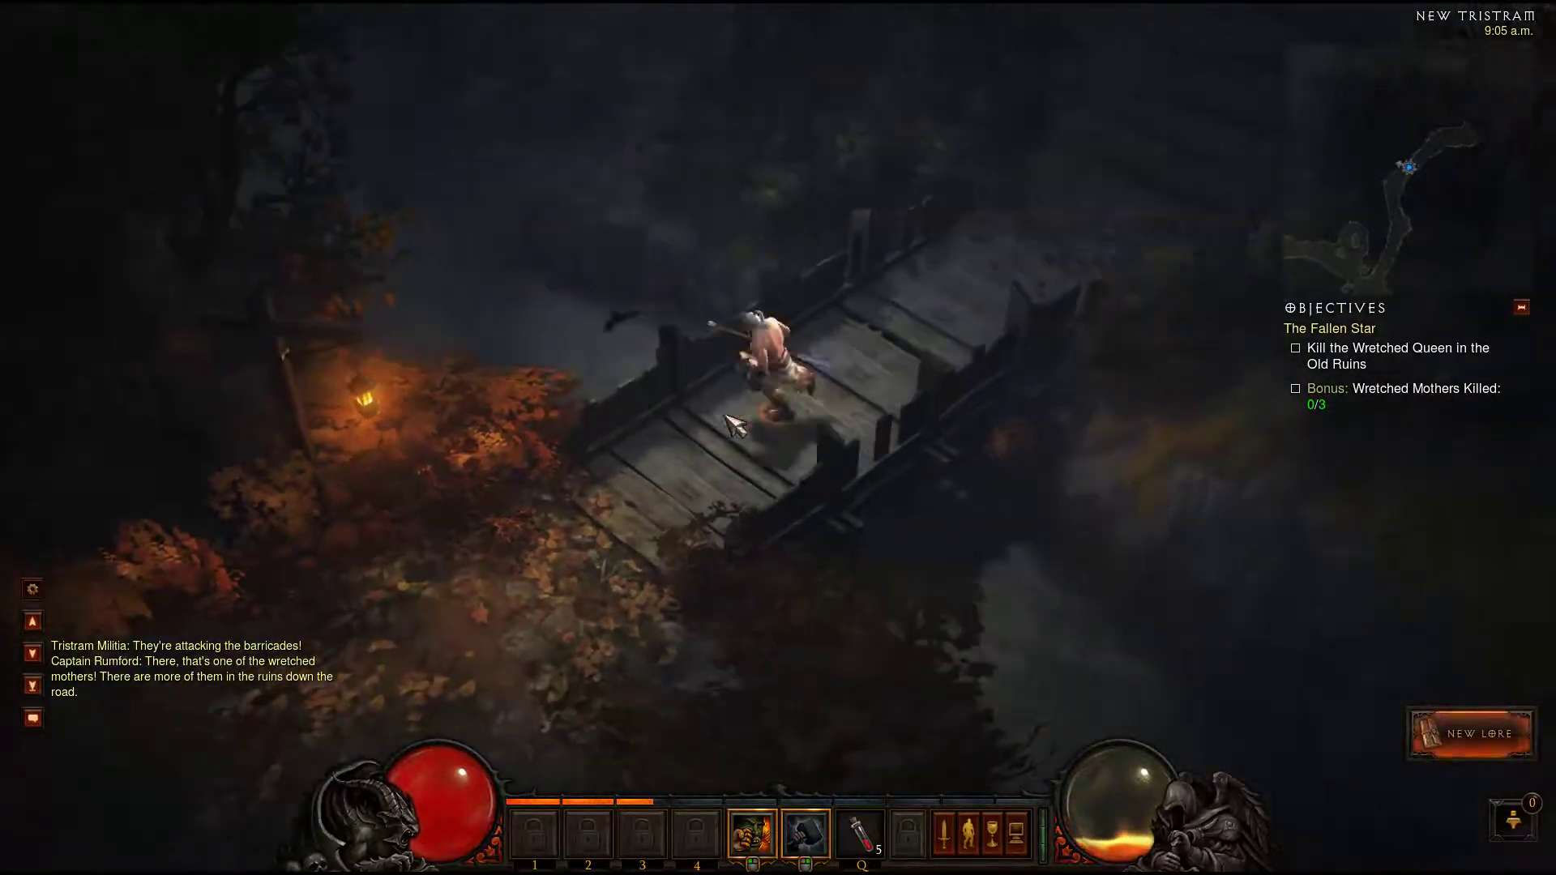